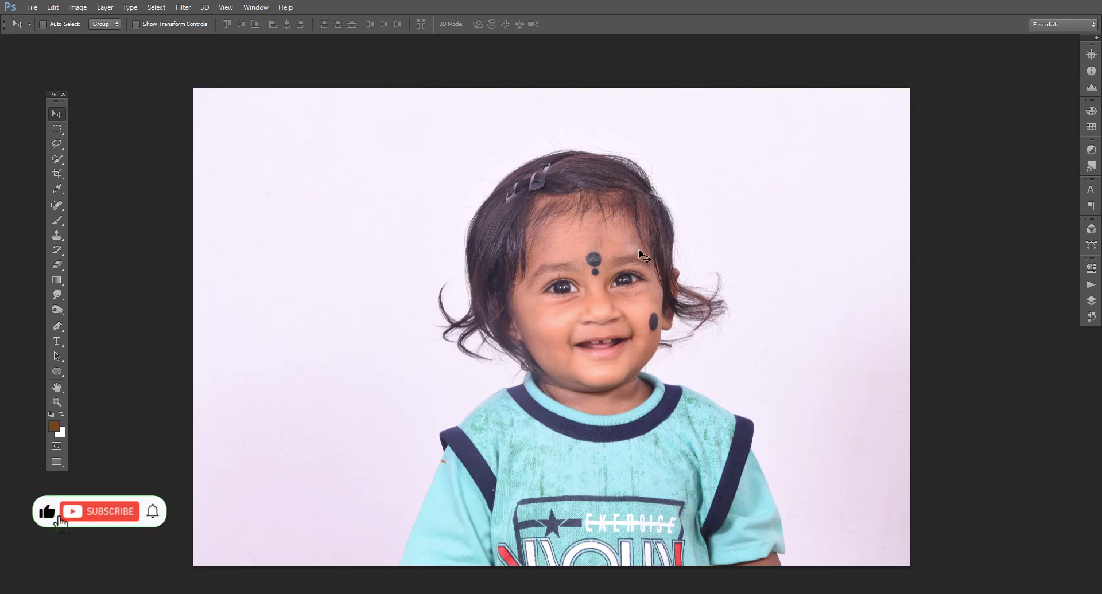
- Start a new blank document from File > New and begin entering its size
key("ctrl+n")
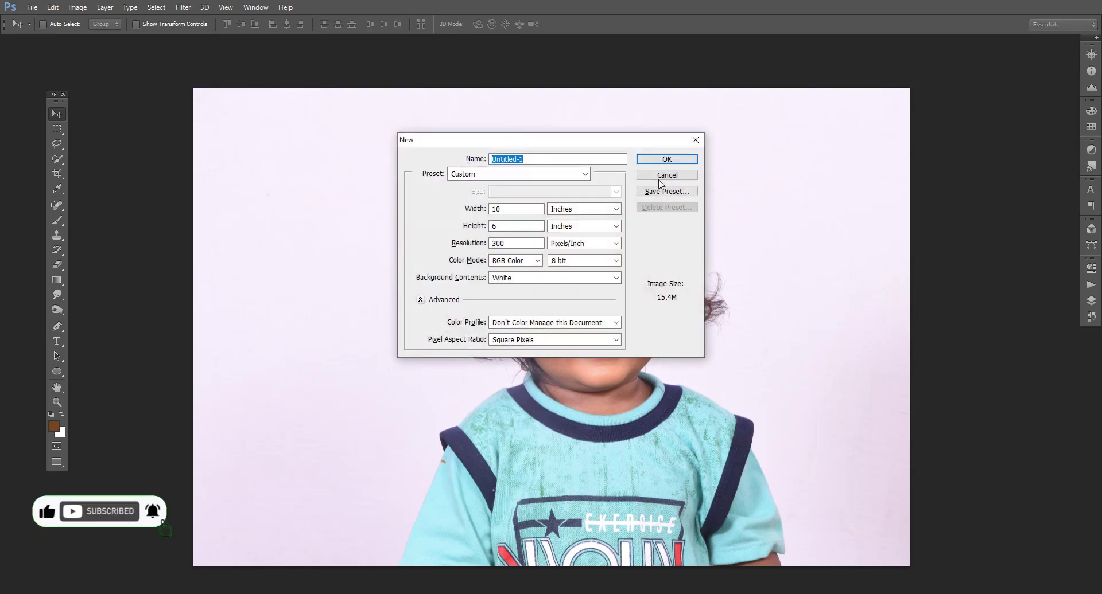
left_click(660, 177)
left_click(32, 7)
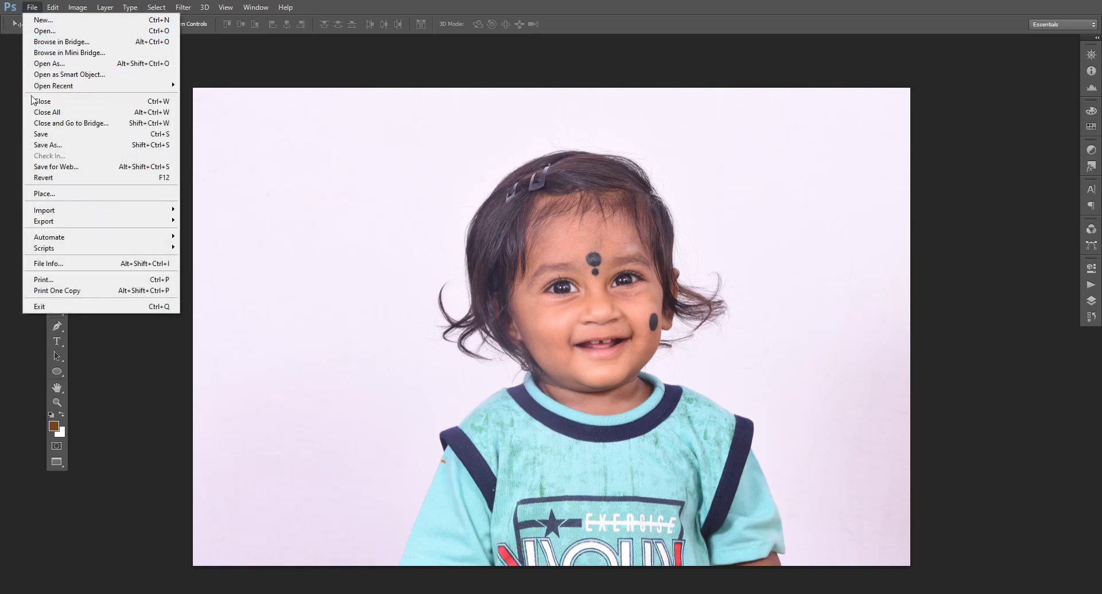
left_click(63, 21)
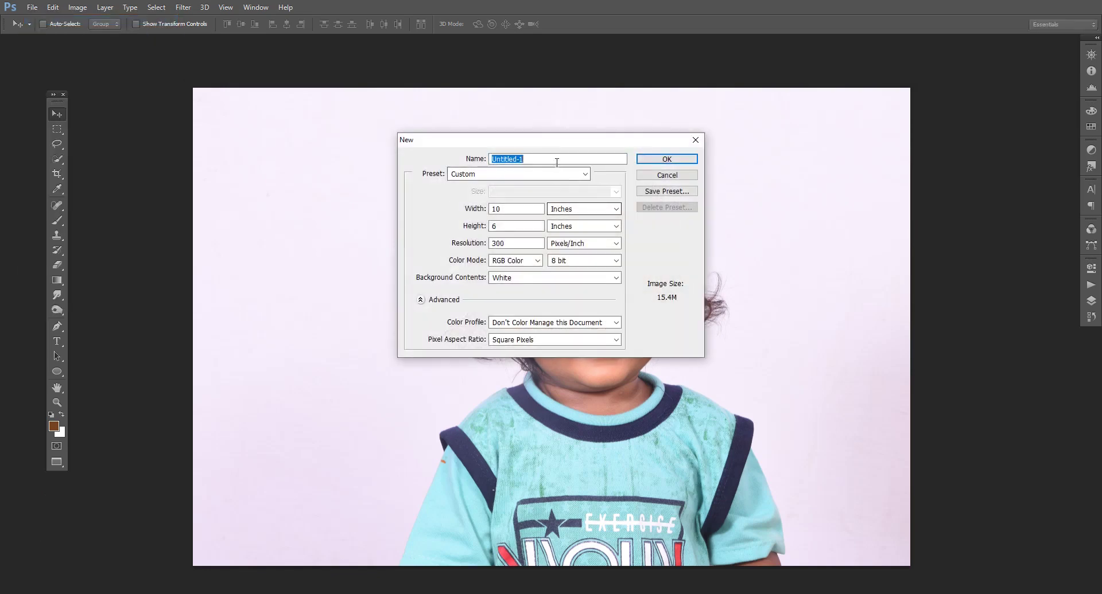
left_click_drag(556, 140, 611, 151)
key("Tab")
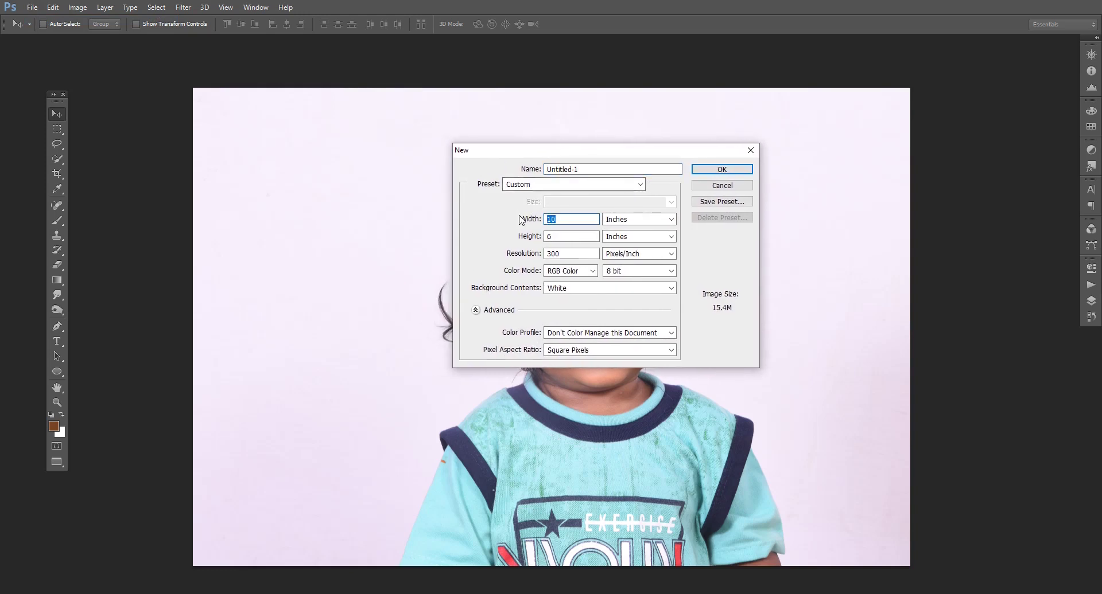
type("12")
key("Tab")
- Create the 18 × 12 inch, 300 ppi blank document, then return to DSC_6949.JPG
key("Tab")
double_click(568, 219)
type("112")
key("Tab")
type("3")
key("Tab")
key("Tab")
left_click(722, 169)
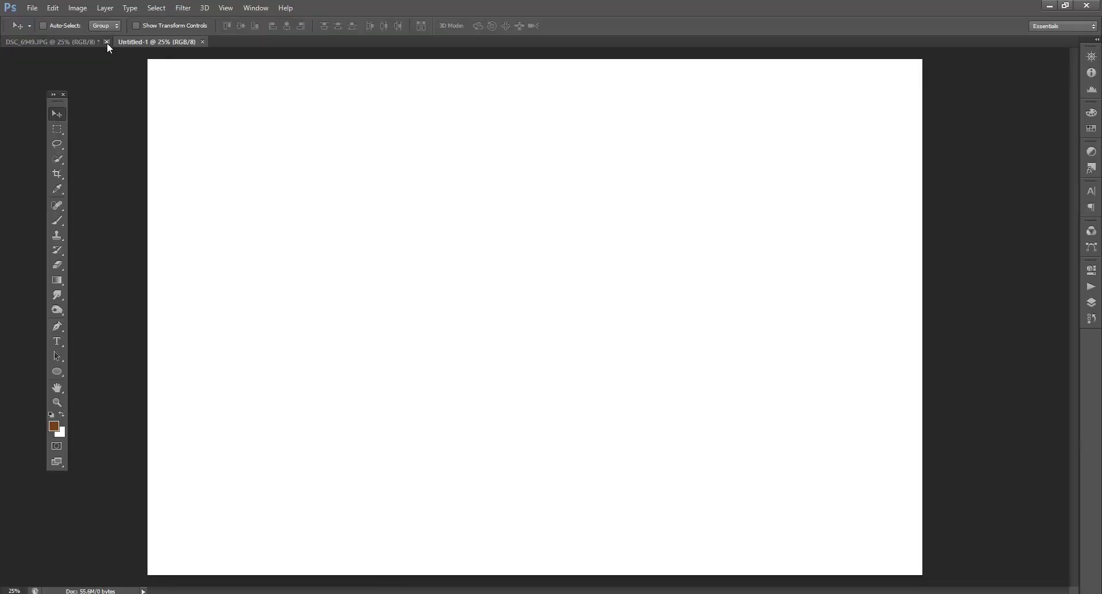
left_click(89, 41)
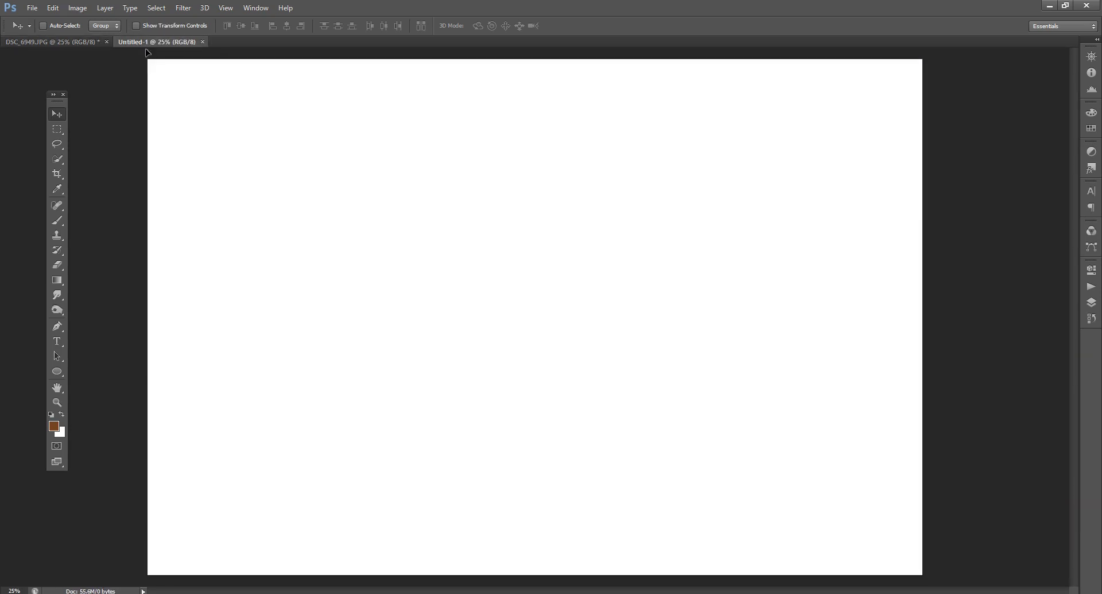
- Drag the child photo into the blank document and scale it to about 120%
left_click_drag(138, 46, 499, 259)
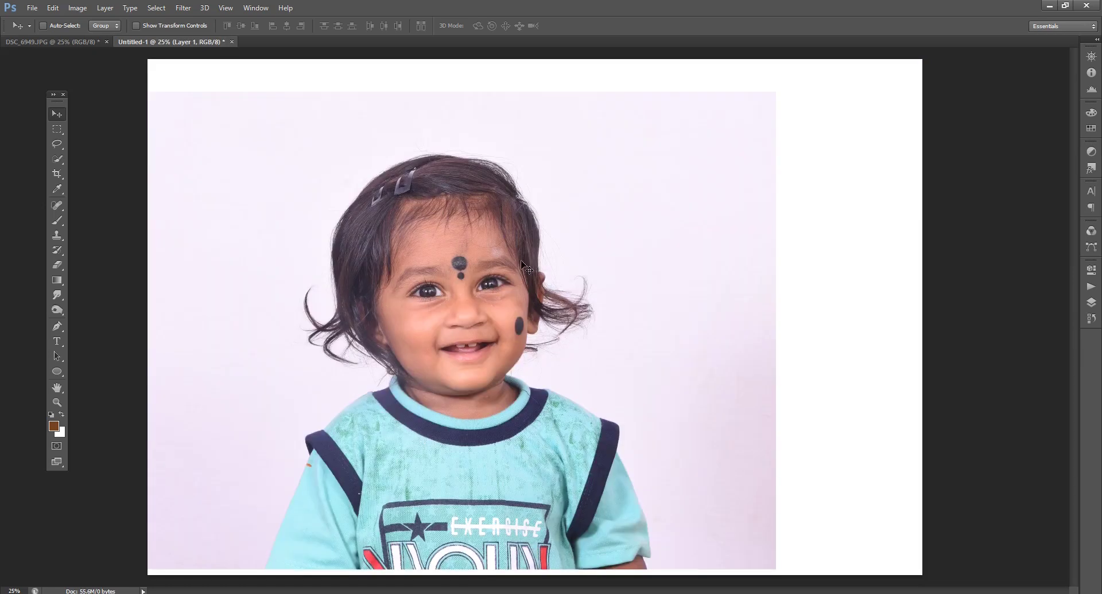
left_click_drag(648, 288, 671, 267)
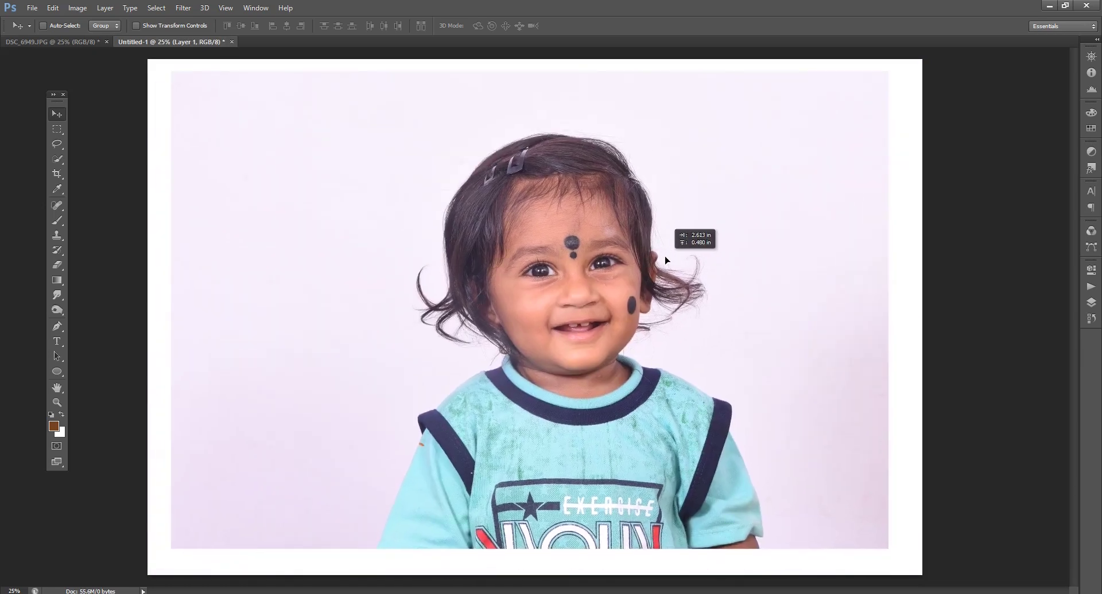
key("ctrl+minus")
key("ctrl+t")
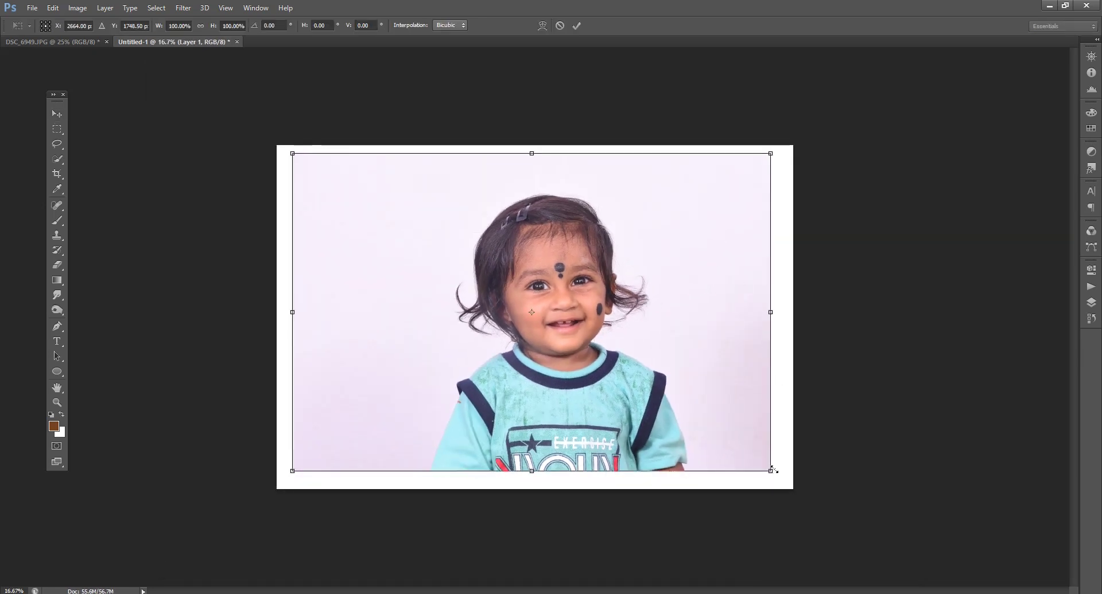
left_click_drag(770, 471, 818, 503)
left_click_drag(733, 444, 721, 442)
key("Return")
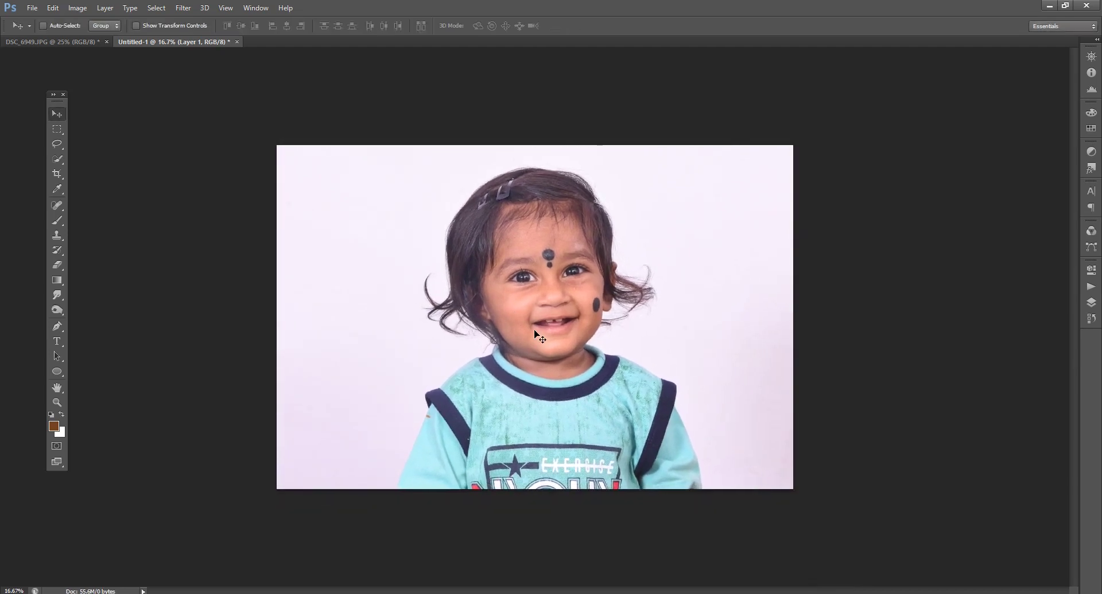
- Zoom on the photo and pick Layer 1 from the canvas layer list
key("z")
left_click(545, 316)
key("v")
right_click(550, 289)
left_click(566, 294)
key("ctrl+minus")
right_click(554, 262)
left_click(573, 270)
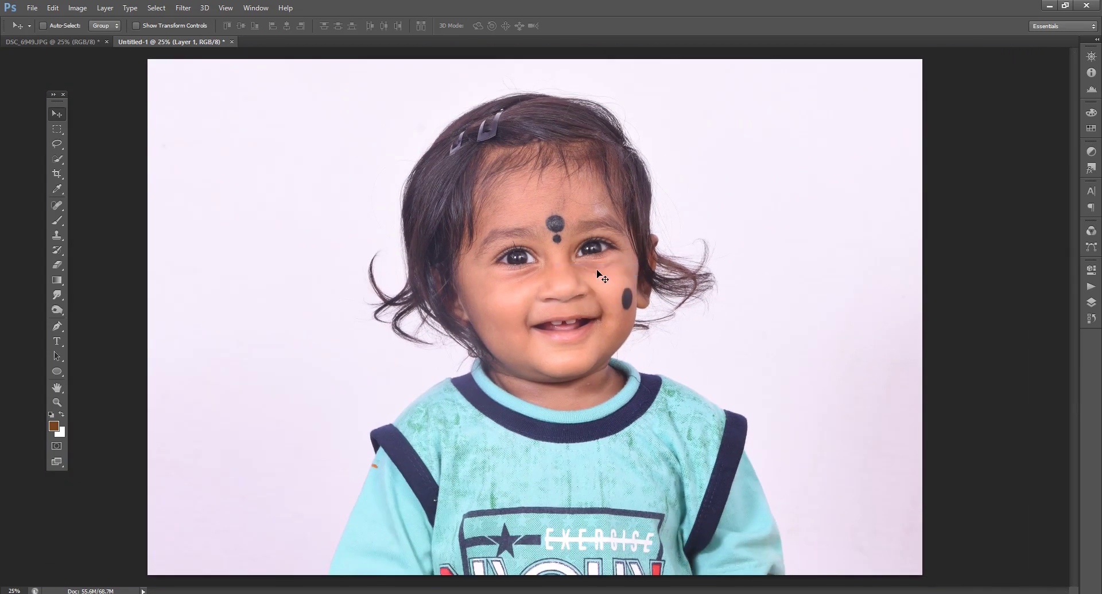
key("ctrl+l")
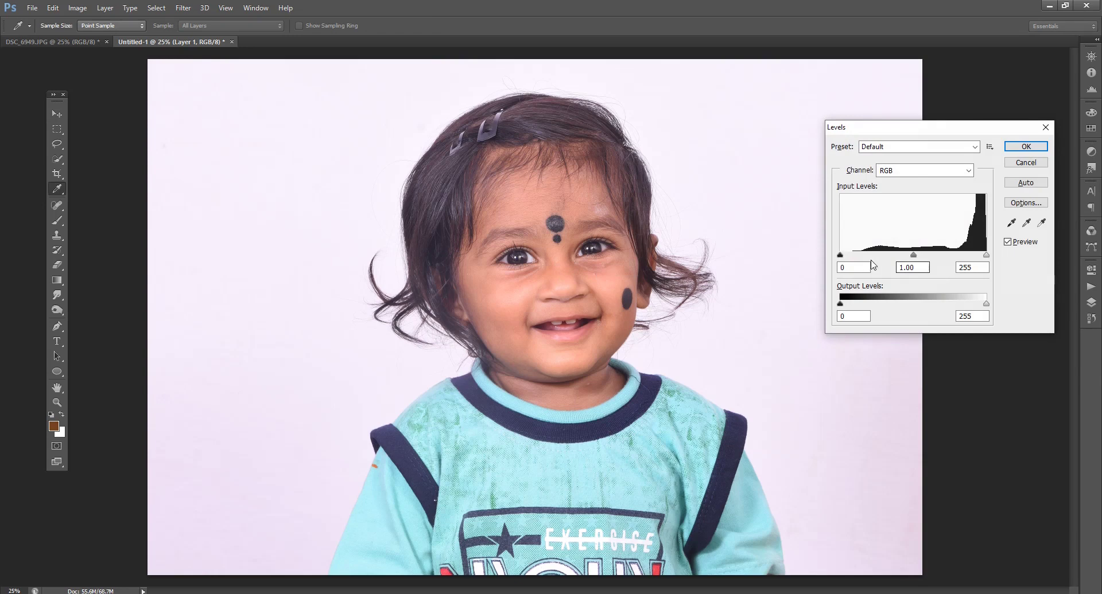
- Deepen the shadows in Levels by raising the RGB black input to 26
left_click(1005, 163)
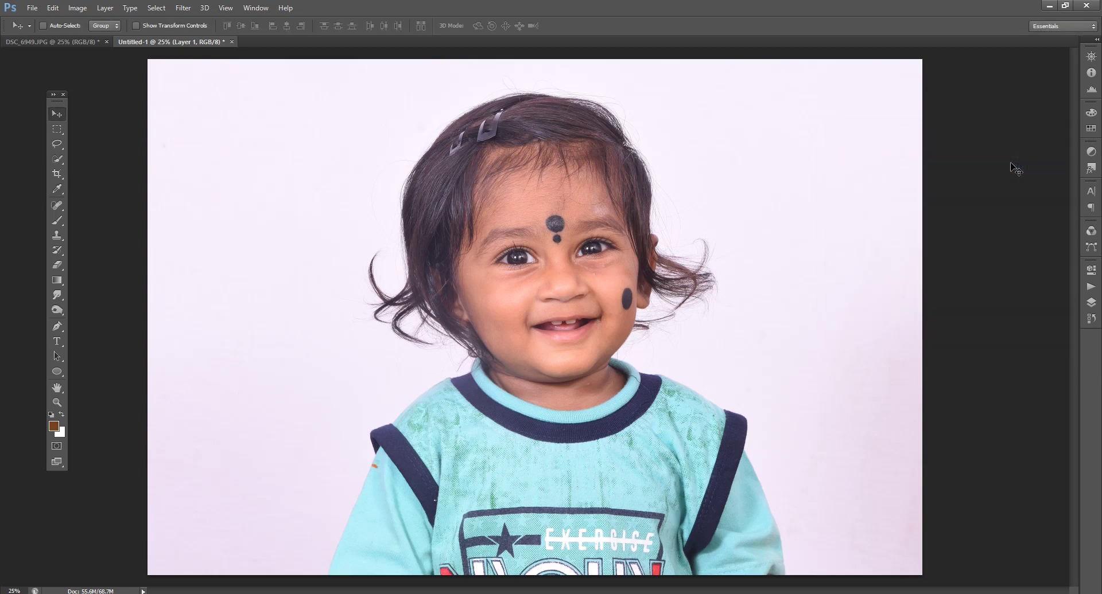
left_click(77, 7)
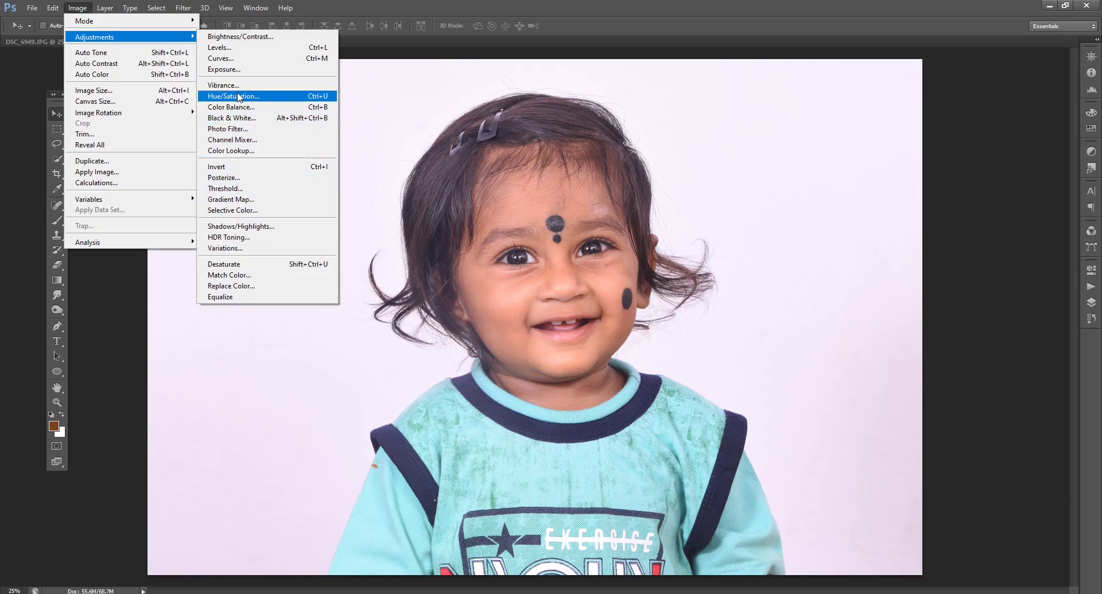
left_click(220, 47)
left_click_drag(896, 134, 800, 122)
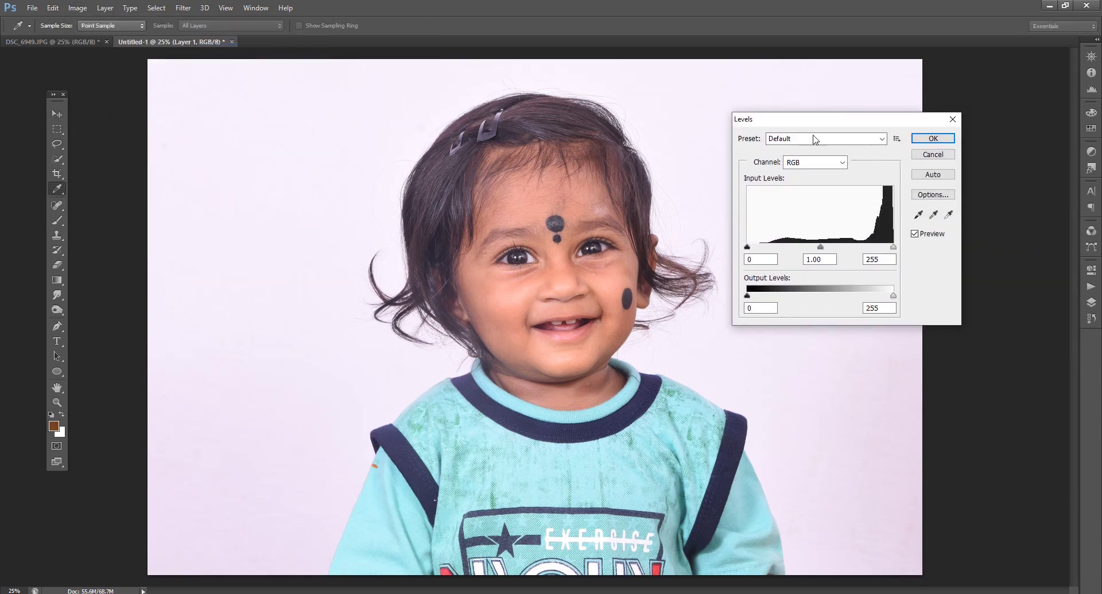
left_click_drag(748, 251, 762, 253)
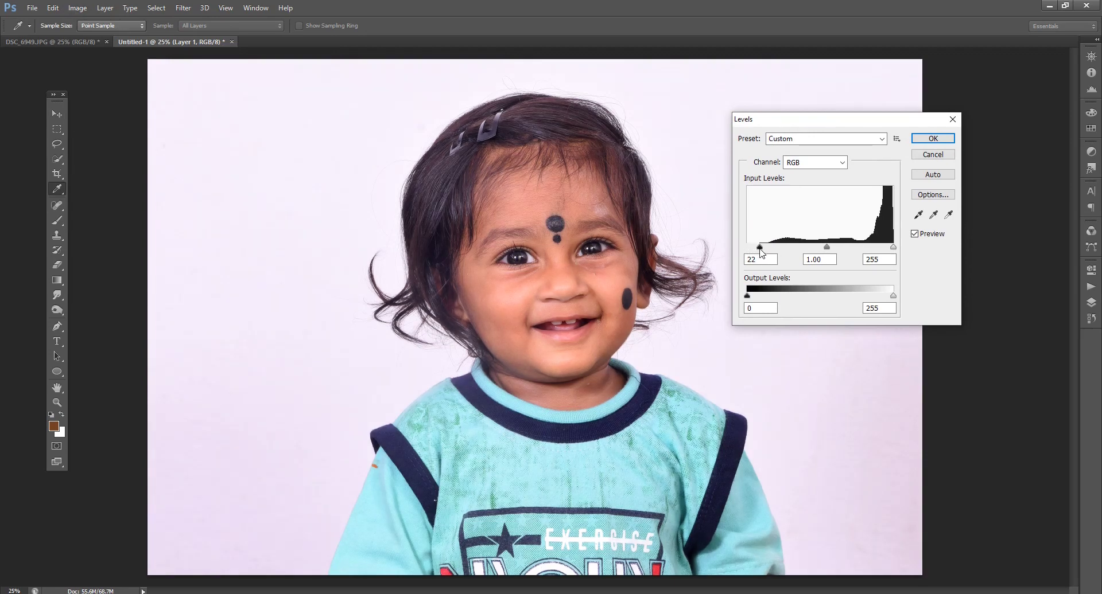
left_click_drag(761, 252, 764, 256)
- Raise the Red, Green and Blue black inputs and apply the Levels adjustment
left_click(841, 162)
left_click(819, 187)
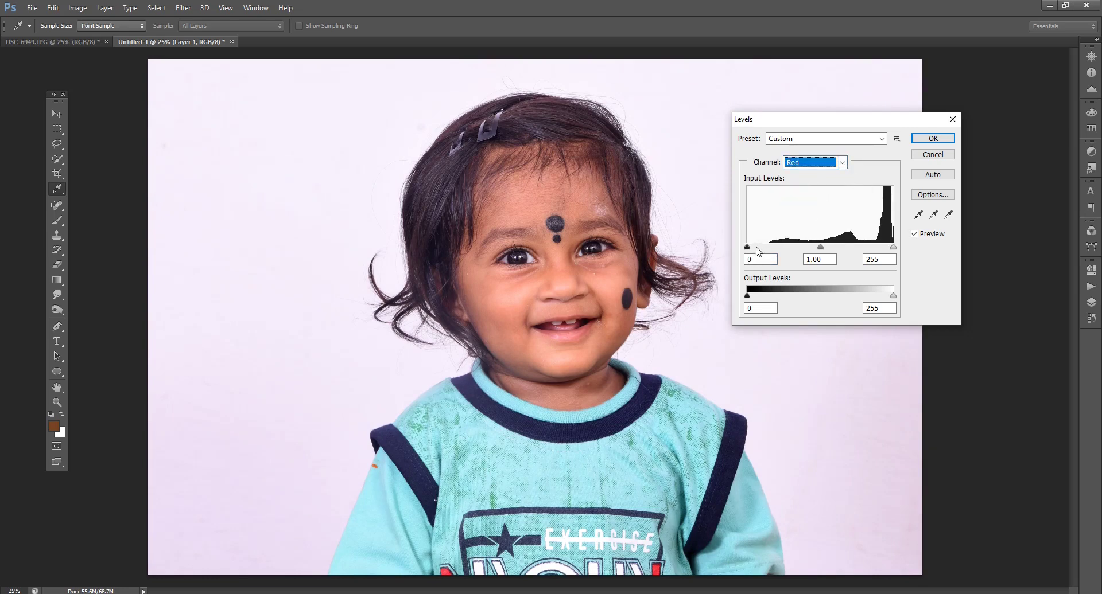
left_click_drag(747, 252, 765, 255)
left_click(808, 163)
left_click(810, 189)
left_click_drag(747, 248, 762, 254)
left_click(798, 167)
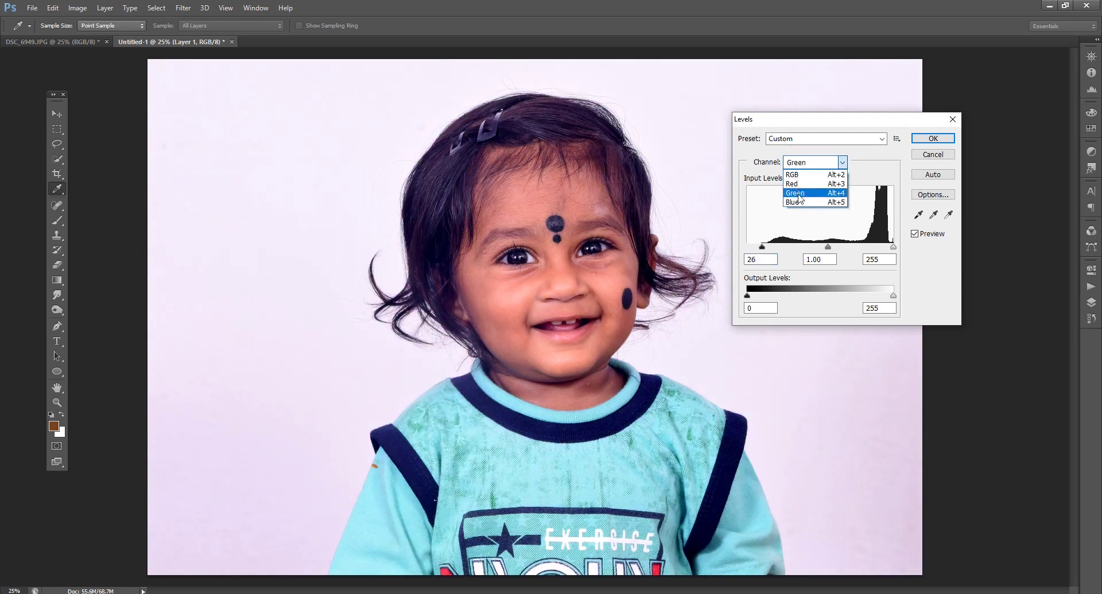
left_click(804, 198)
left_click_drag(747, 248, 770, 249)
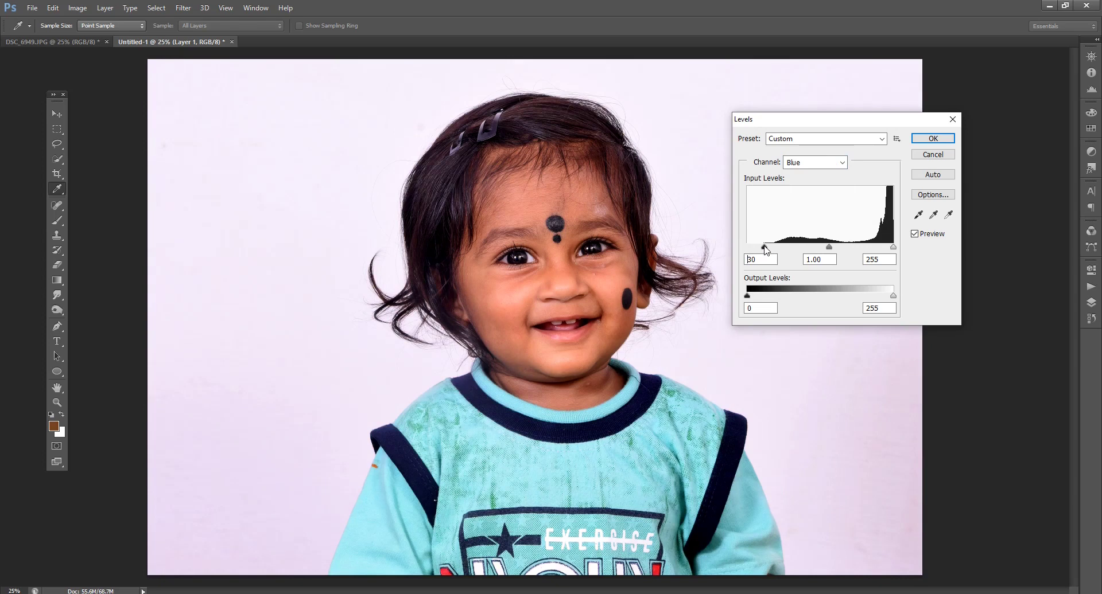
left_click(938, 142)
- Undo and redo Levels to compare the photo before and after
key("v")
key("ctrl+z")
key("ctrl+z")
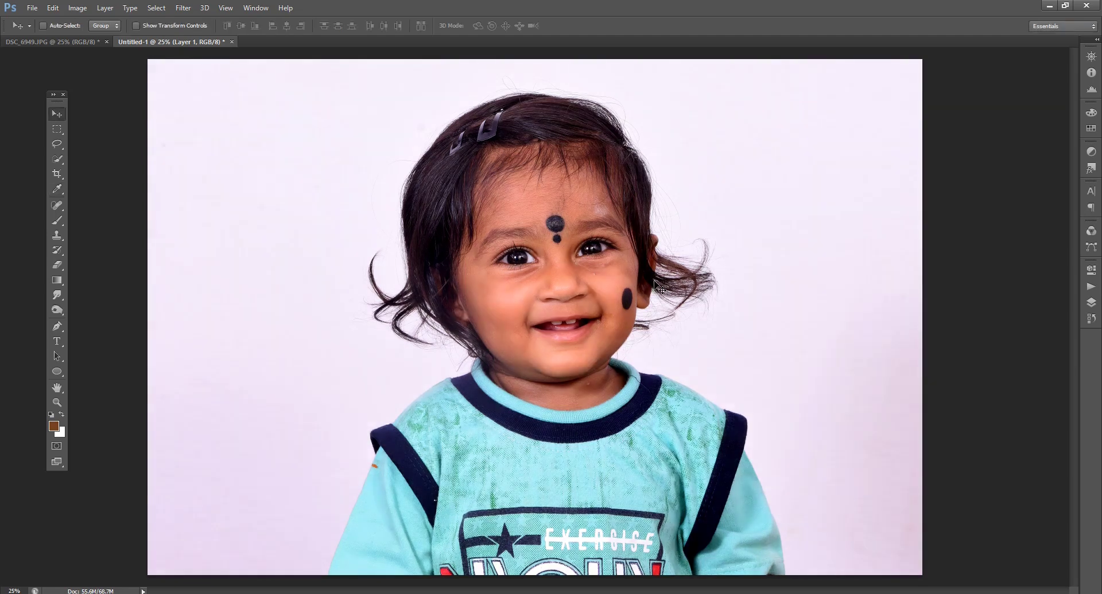
key("ctrl+z")
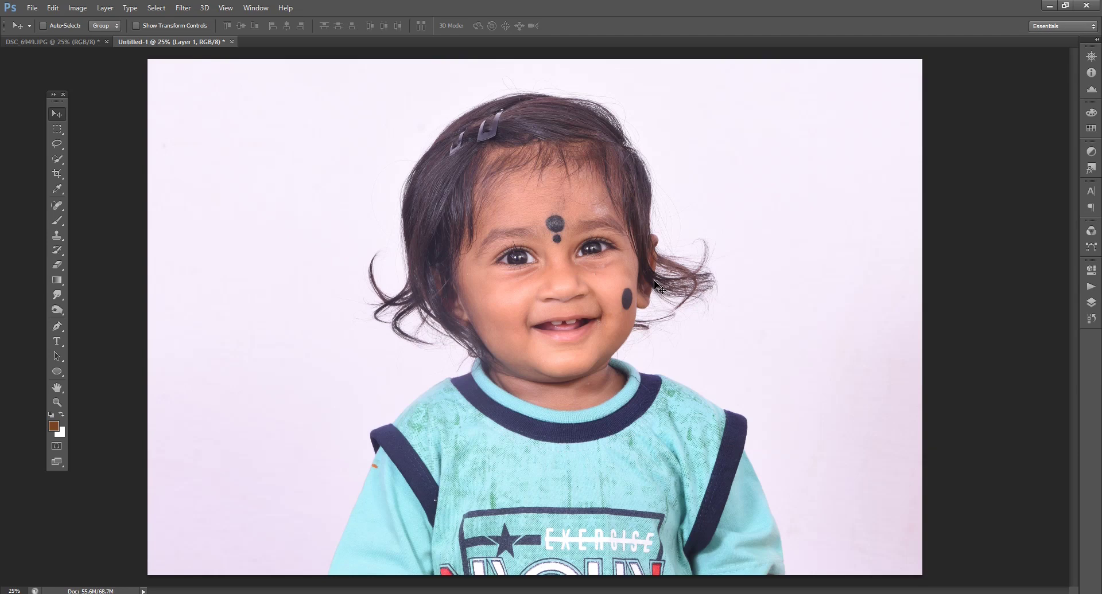
- Compare the Levels result by undoing and redoing, with the Layers panel shown
key("ctrl+z")
key("ctrl+z")
key("ctrl+z")
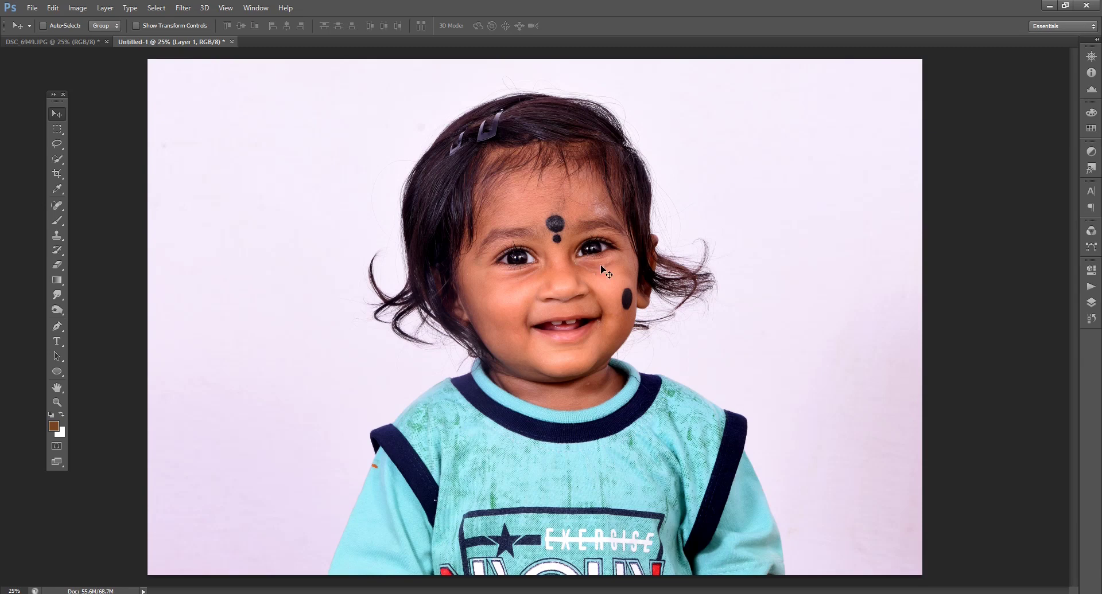
key("ctrl+z")
key("ctrl+z")
key("F7")
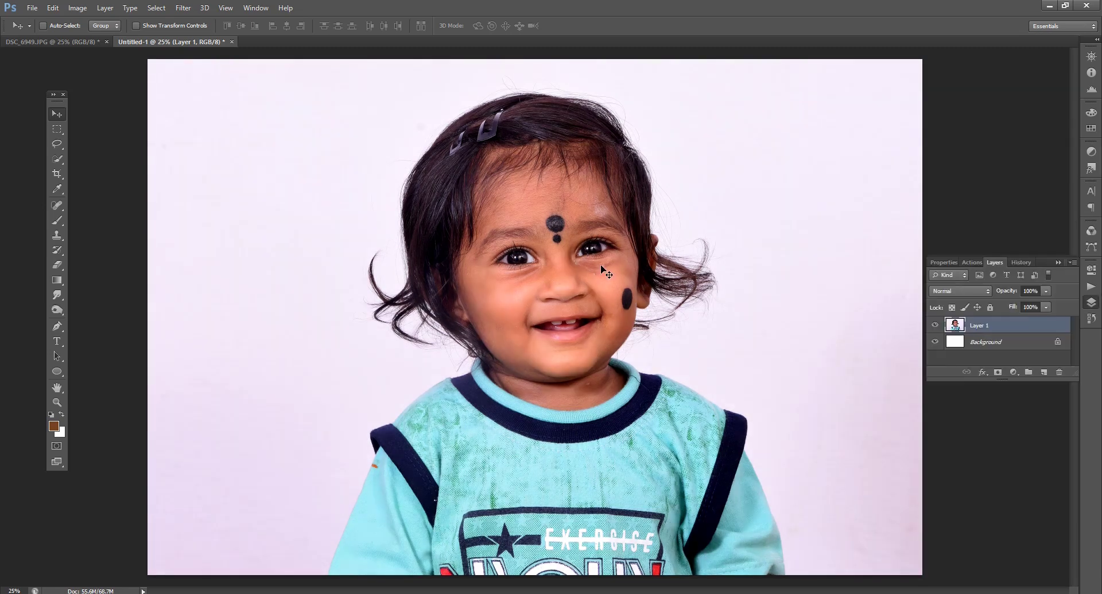
key("ctrl+z")
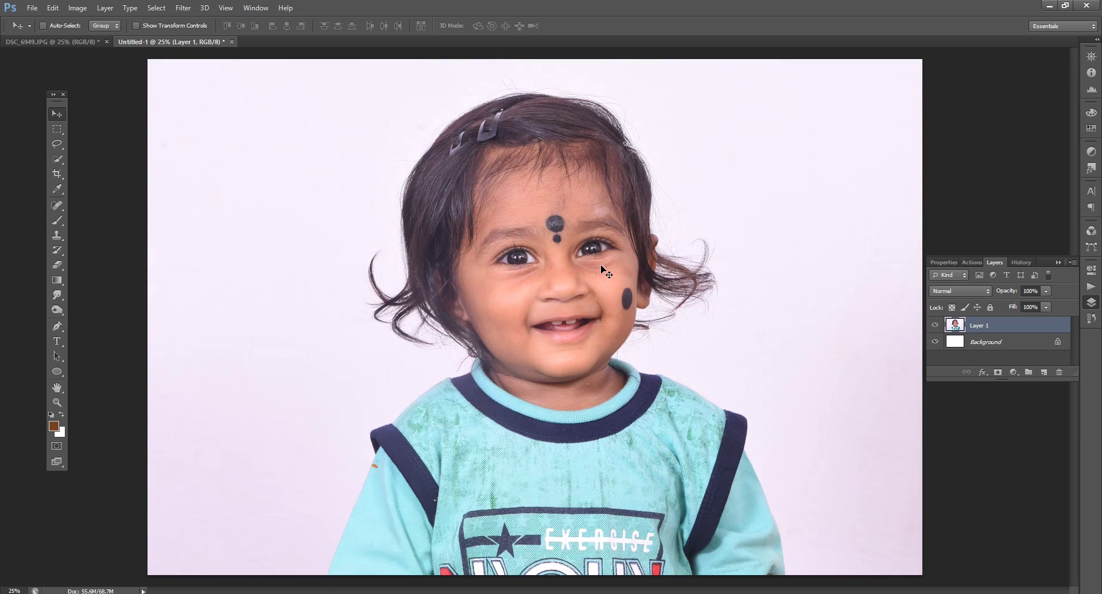
- Duplicate Layer 1, reapply Levels to the copy, toggle its visibility and shift it right
key("ctrl+j")
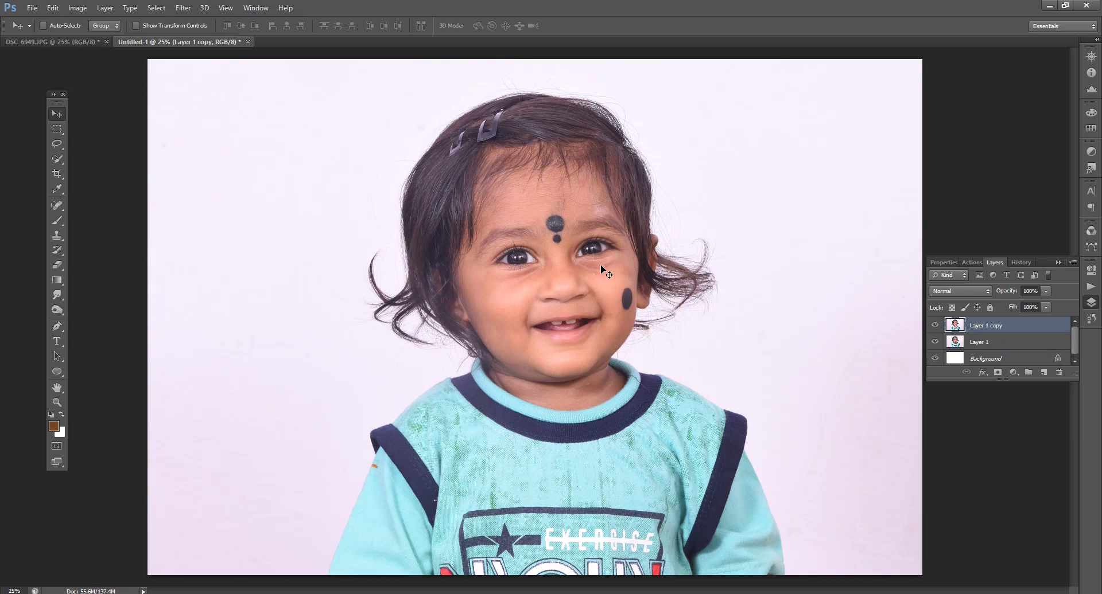
key("ctrl+f")
left_click(935, 325)
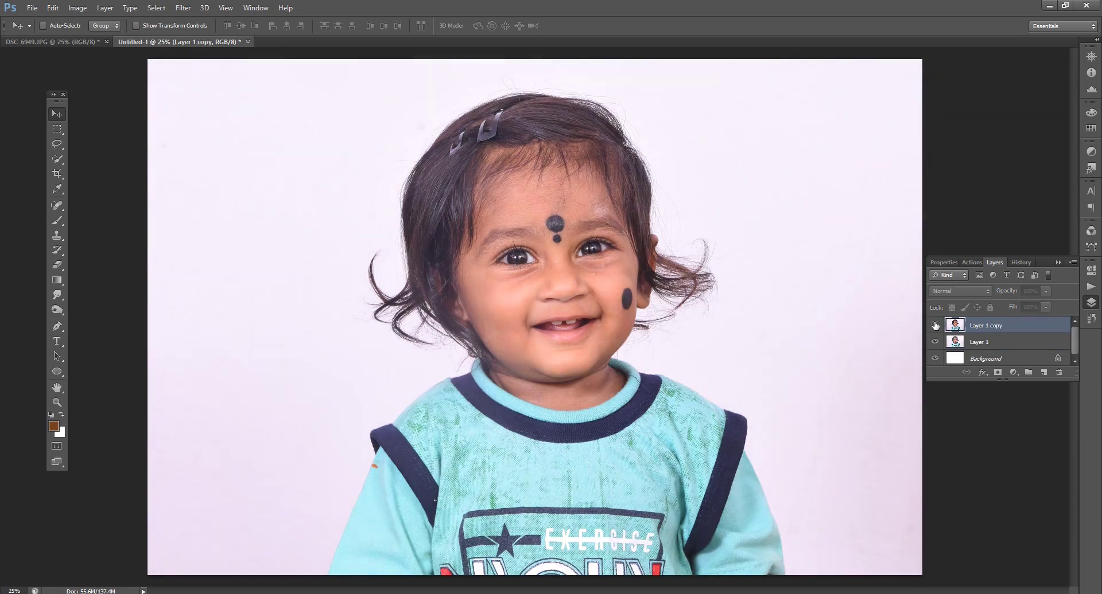
left_click(935, 325)
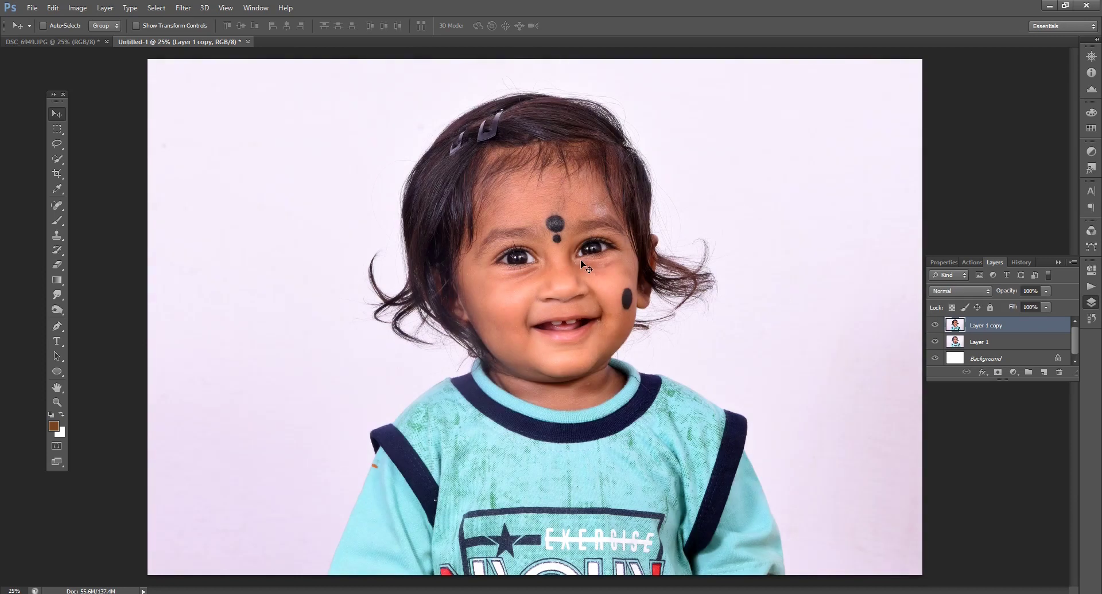
left_click_drag(581, 262, 658, 275)
- Undo the copy's shift, zoom in on the face and toggle the copy to compare
key("ctrl+z")
key("ctrl+z")
key("ctrl+z")
key("z")
left_click(595, 274)
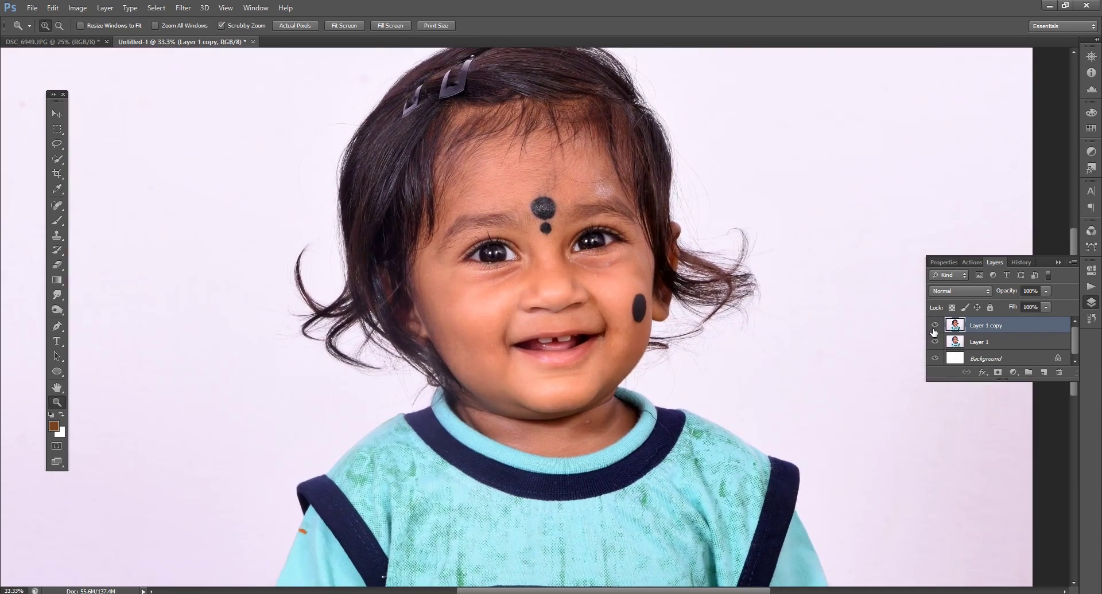
left_click(935, 325)
scroll(627, 306, "up", 2)
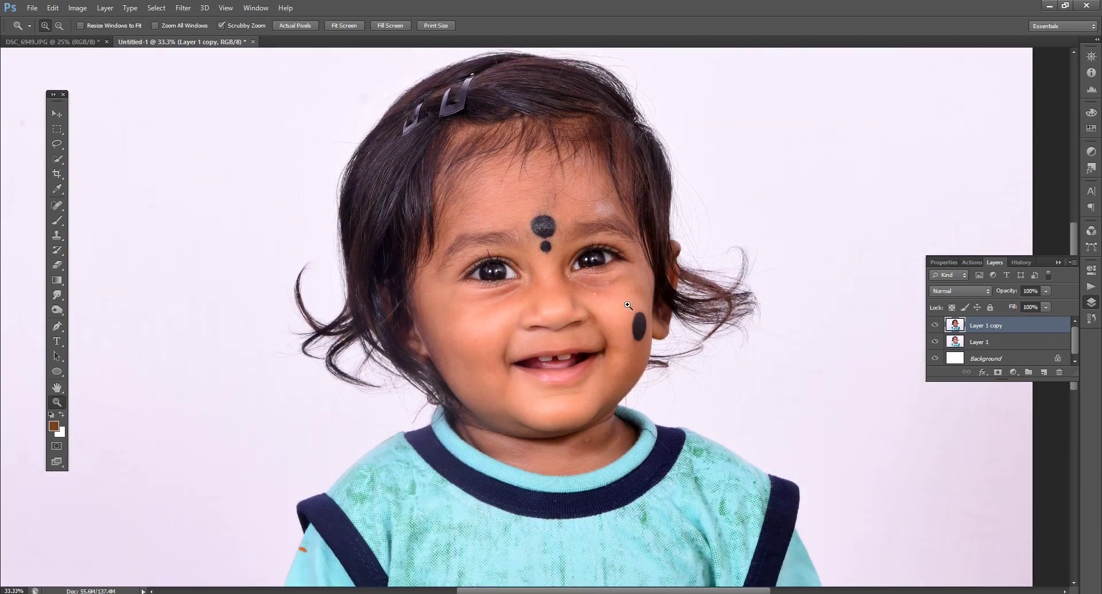
- Open Levels on the copy, zoom closer on the face, then cancel without changes
key("ctrl+l")
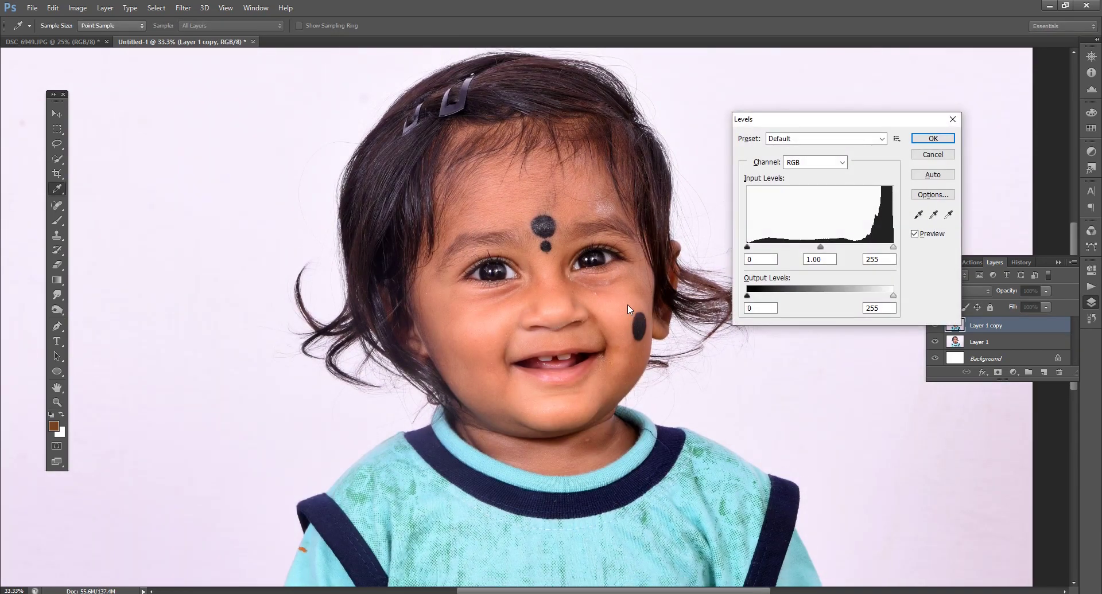
left_click_drag(835, 122, 777, 108)
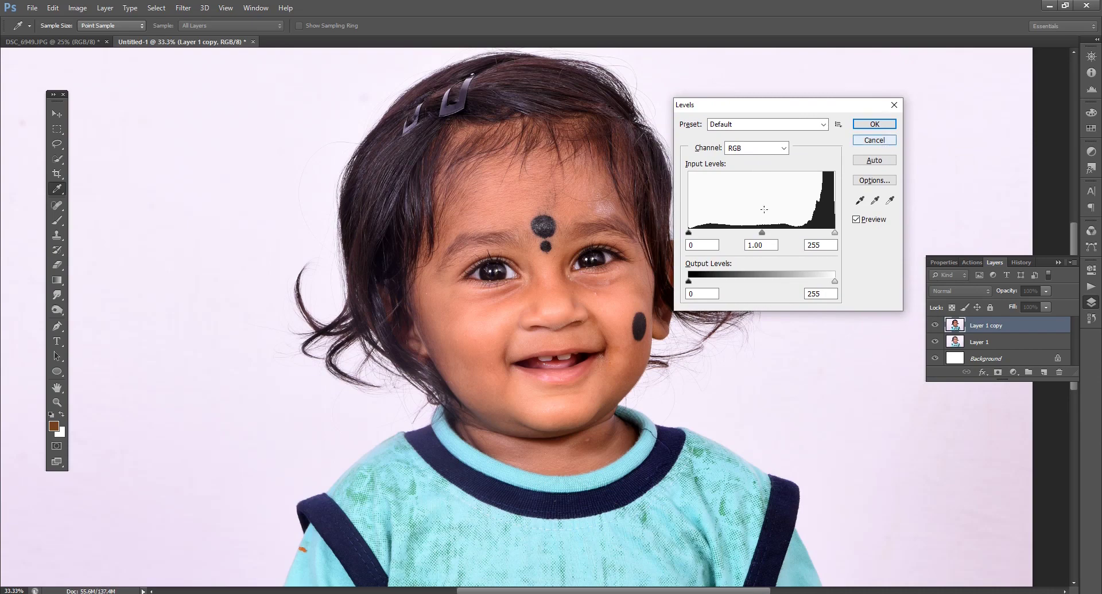
key("ctrl+plus")
left_click_drag(587, 272, 511, 301)
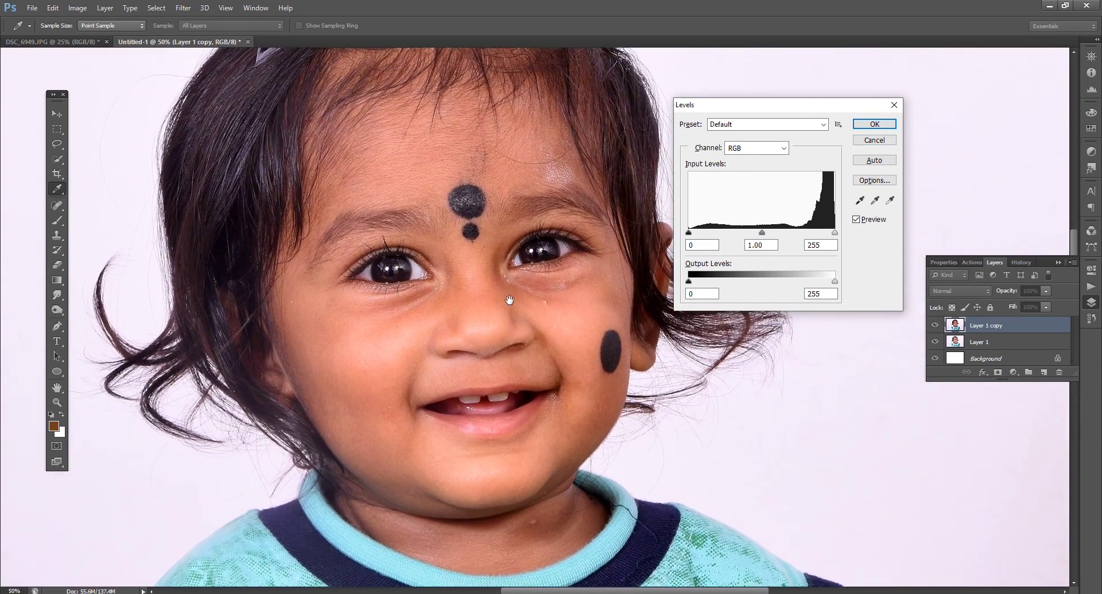
left_click(873, 140)
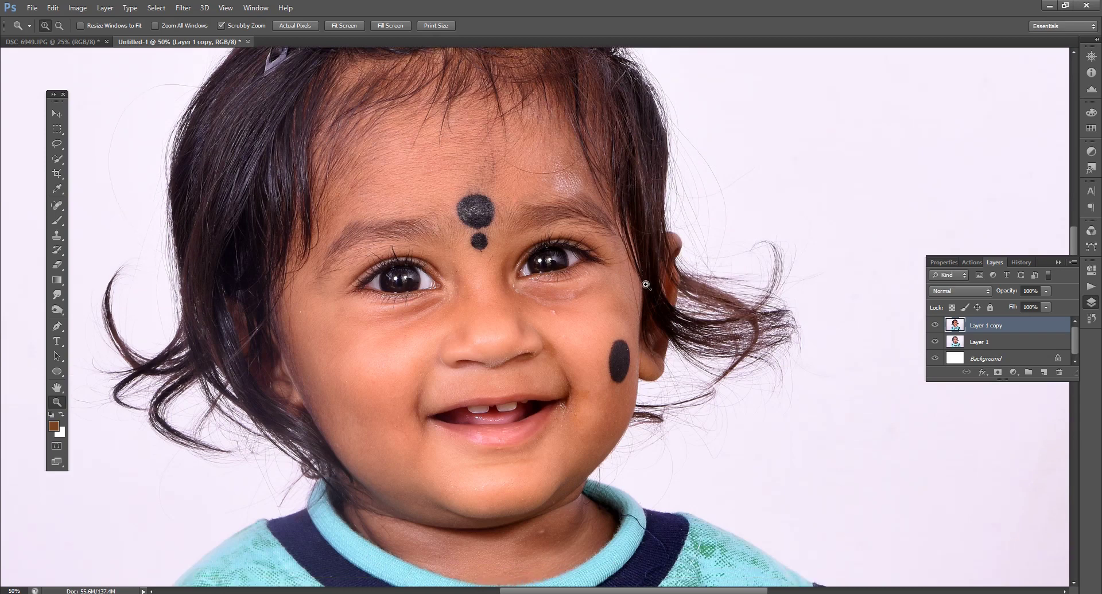
scroll(645, 284, "down", 1)
key("l")
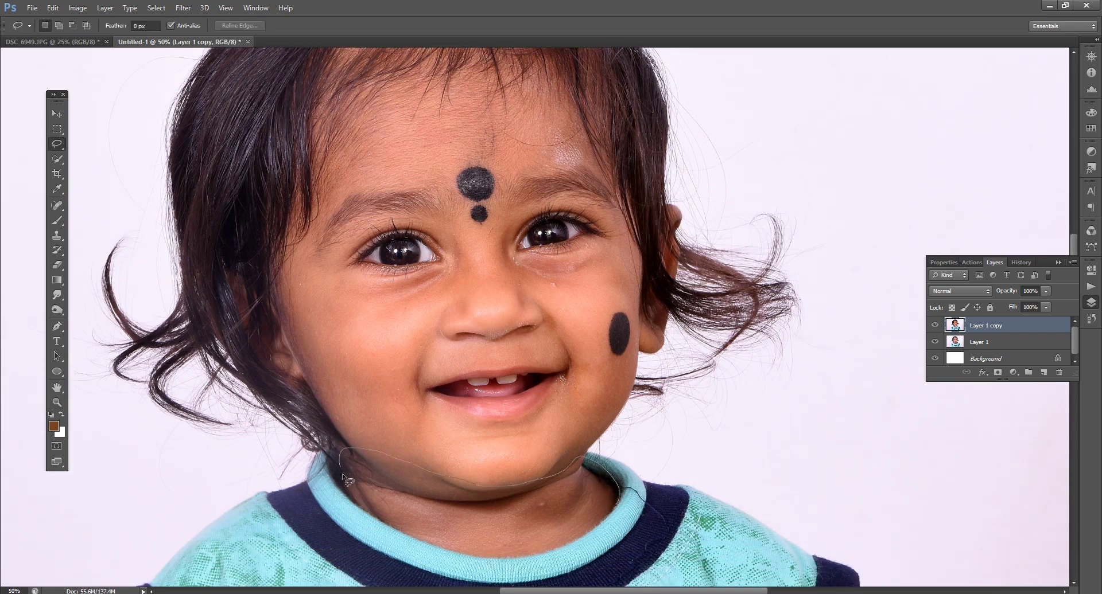
- Lasso a freehand outline around the child's face, cheek and chin
left_click_drag(590, 548, 436, 554)
mouse_move(497, 435)
left_mouse_down()
mouse_move(416, 385)
mouse_move(402, 413)
left_mouse_up()
left_click_drag(294, 291, 224, 310)
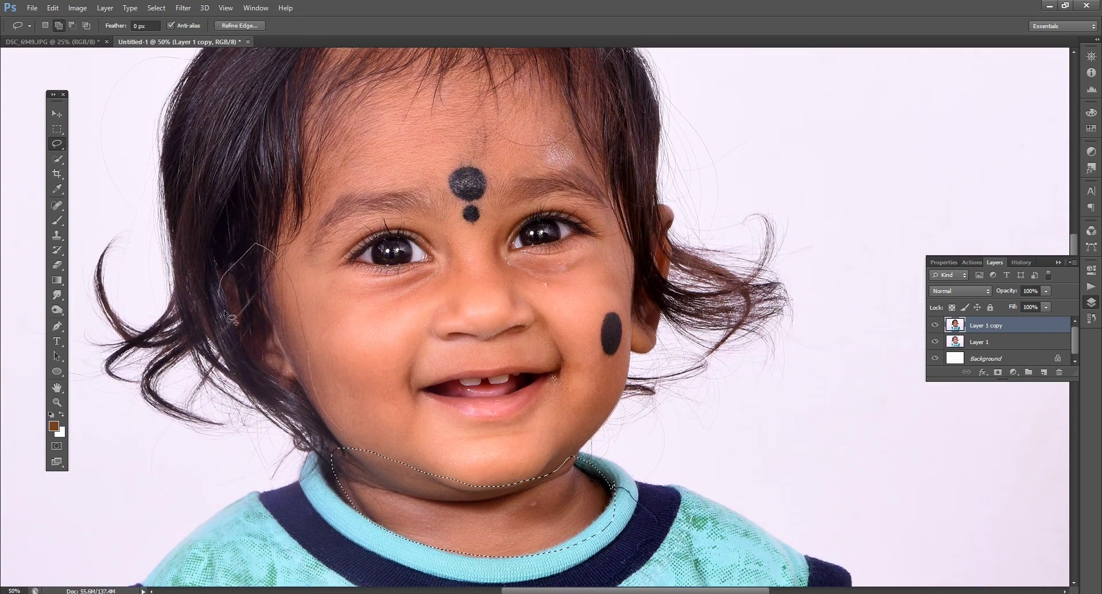
left_click_drag(328, 424, 359, 489)
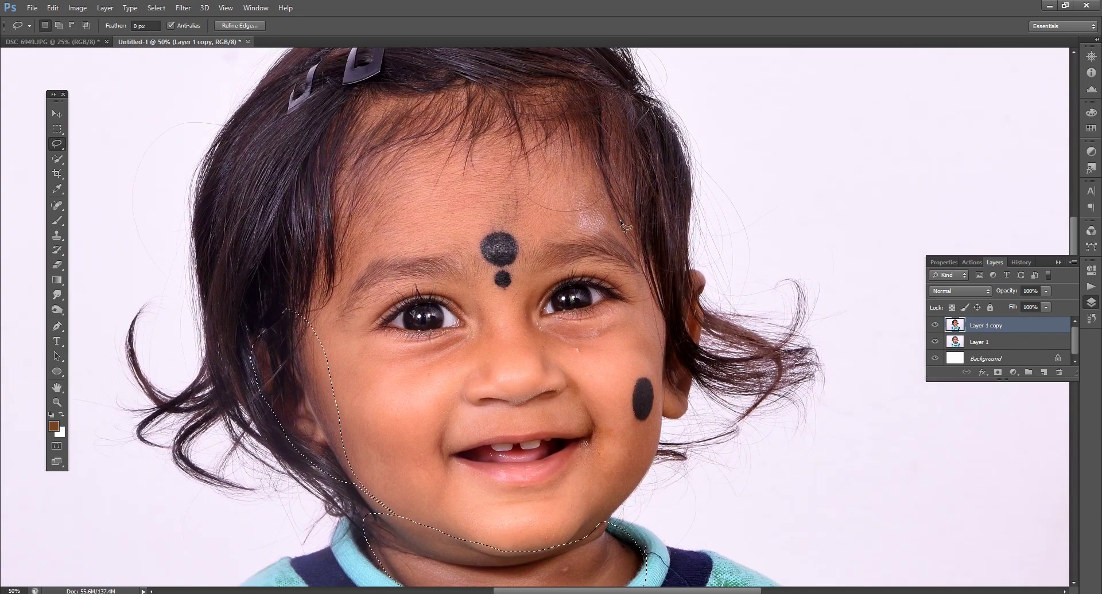
key("ctrl+minus")
scroll(523, 307, "down", 1)
- Feather the face selection by 150 pixels
key("m")
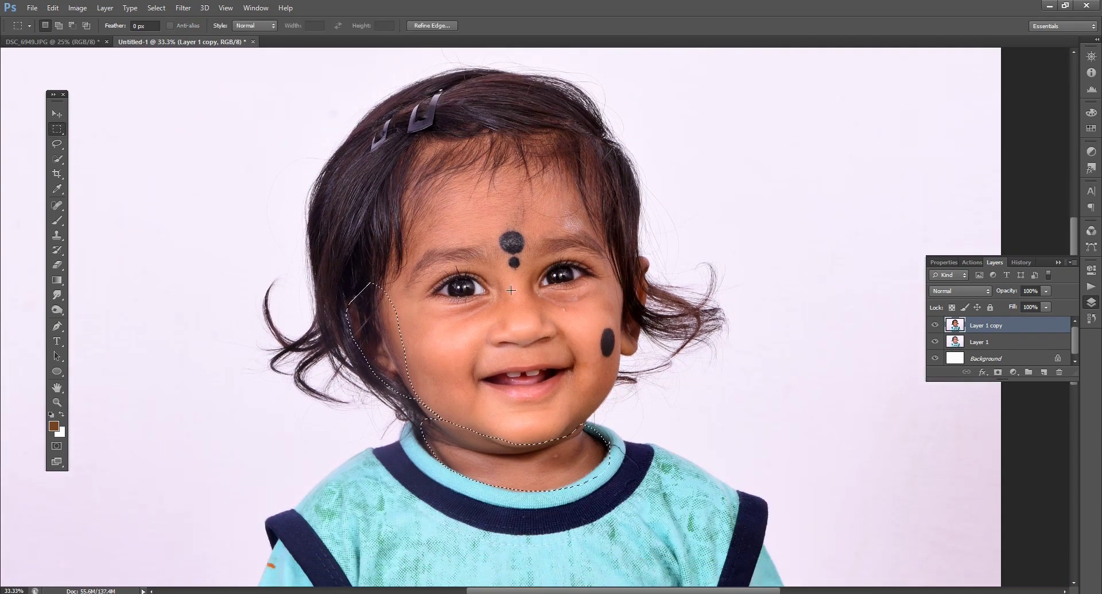
right_click(376, 297)
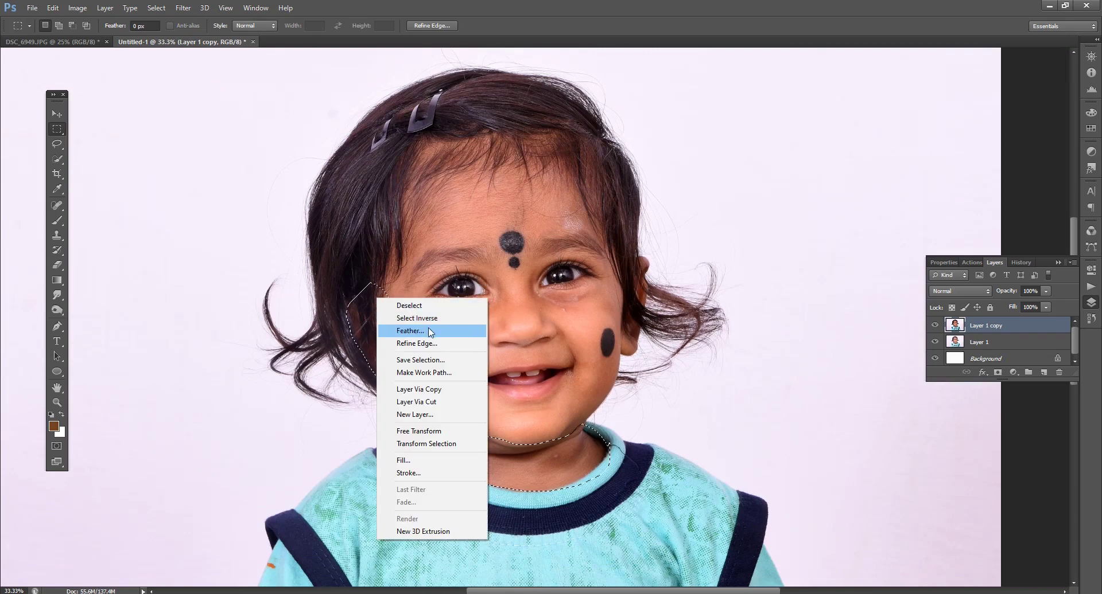
left_click(402, 332)
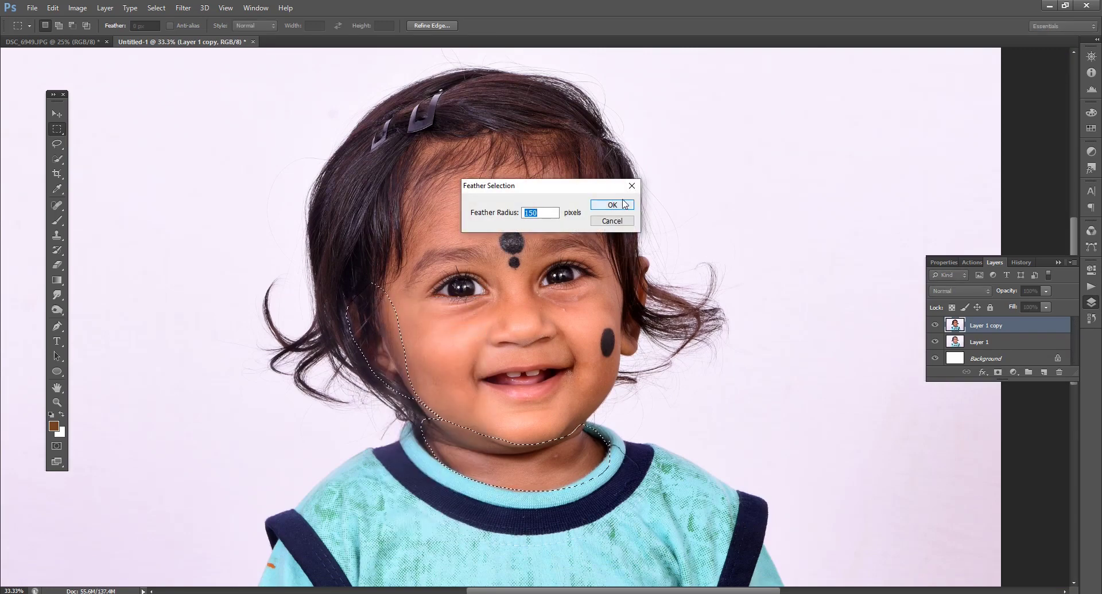
left_click(623, 205)
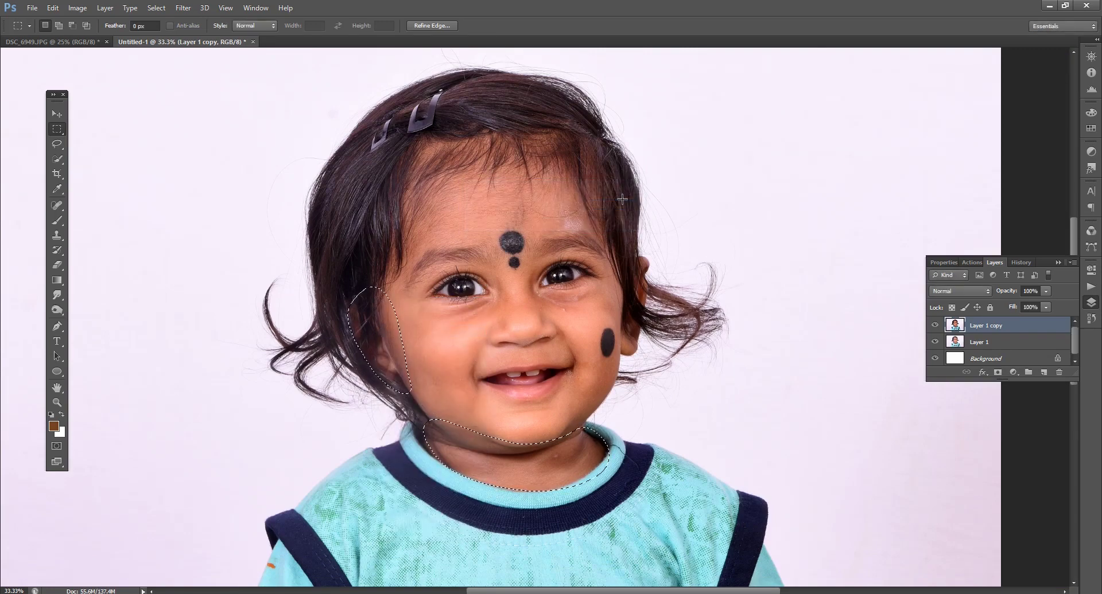
left_click(78, 7)
mouse_move(95, 37)
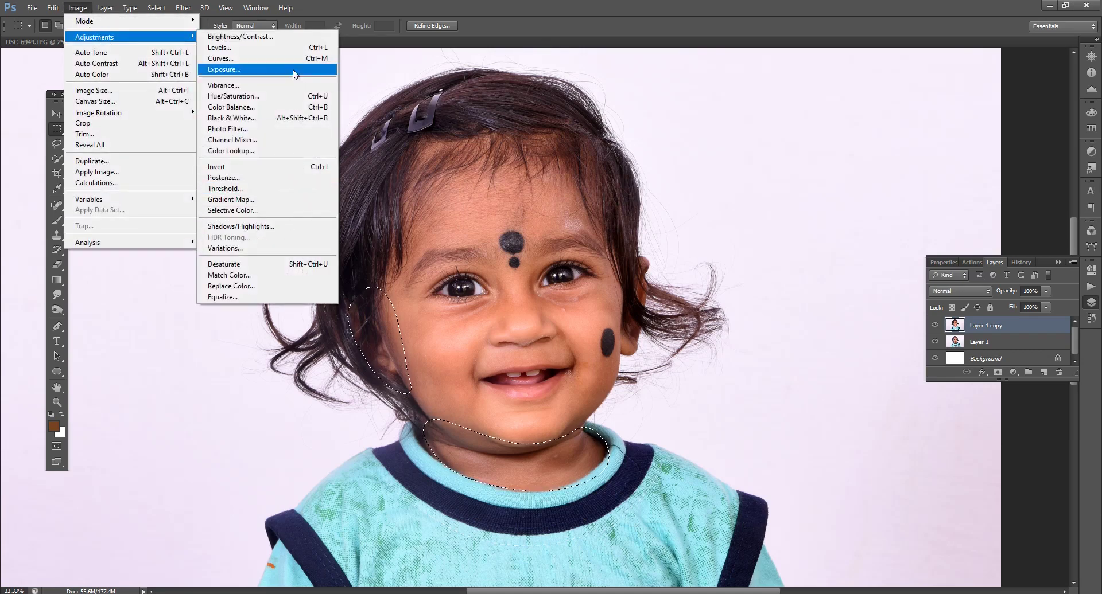
- Brighten the selected face's midtones with a Curves adjustment
left_click(282, 59)
left_click_drag(847, 219, 831, 222)
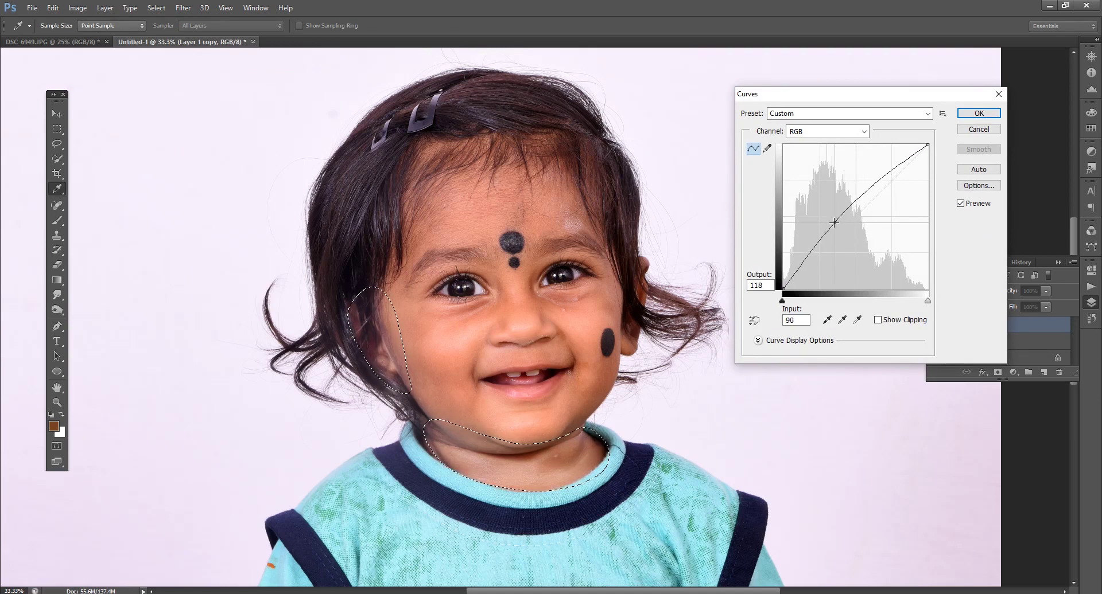
left_click_drag(832, 222, 837, 224)
left_click(978, 114)
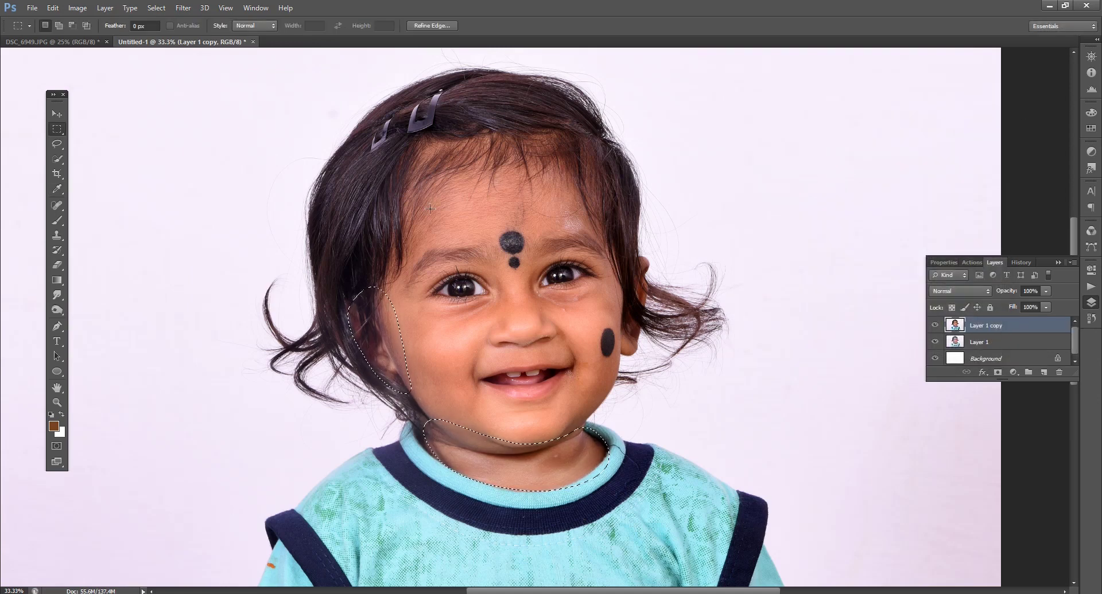
- Warm the face with Color Balance +25 red, deselect, and nudge the layer down
left_click(77, 8)
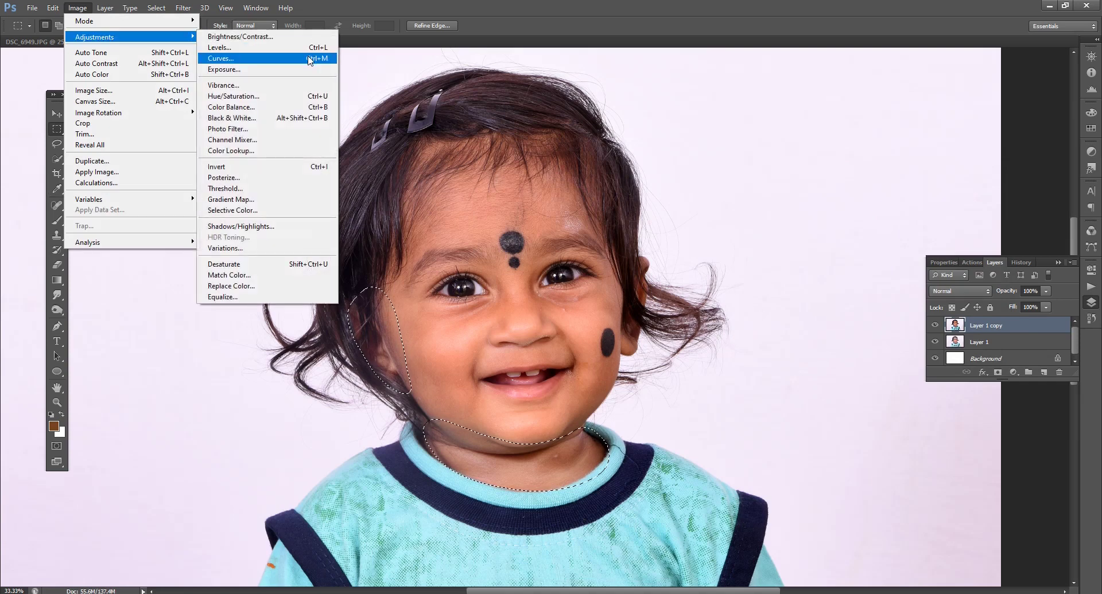
left_click(232, 107)
mouse_move(821, 168)
left_mouse_down()
mouse_move(836, 168)
mouse_move(812, 196)
left_mouse_up()
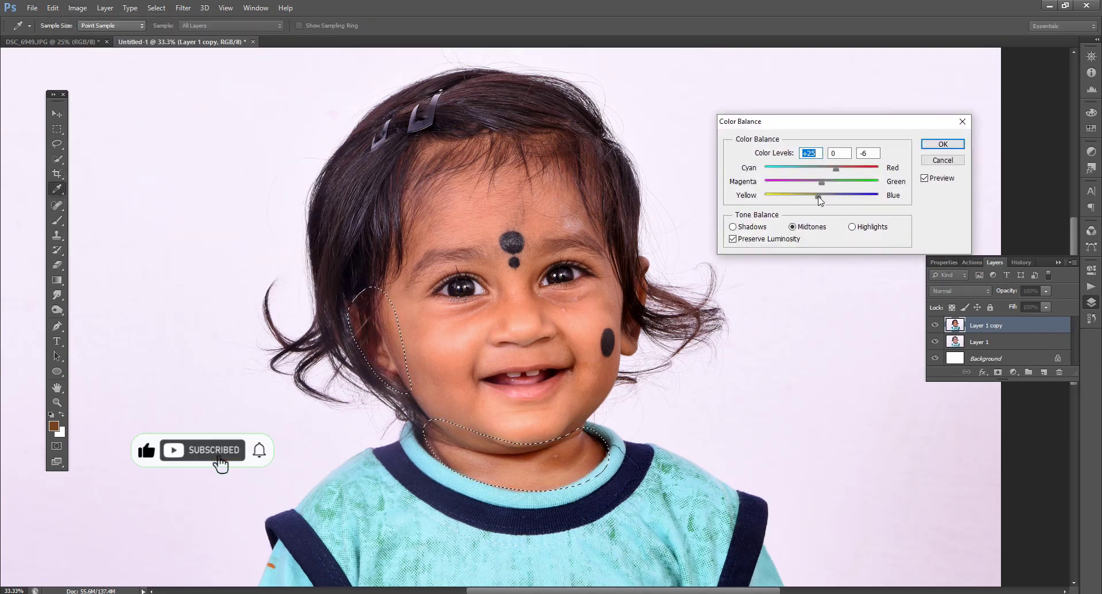
left_click(942, 144)
key("m")
key("ctrl+d")
key("v")
key("shift+Down")
key("shift+Down")
key("shift+Down")
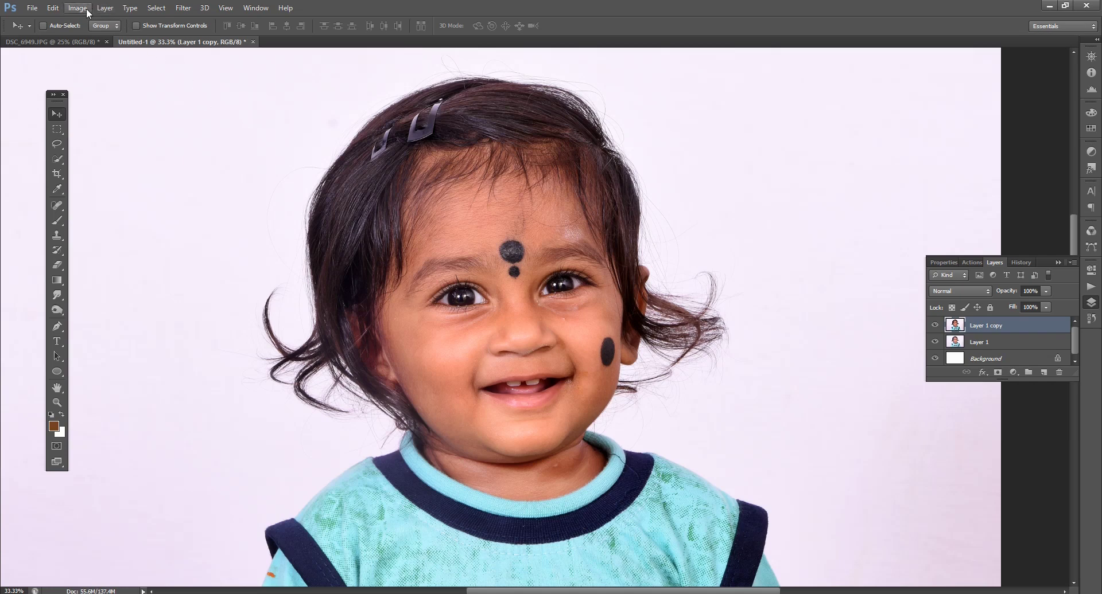
- Select the photo's highlight areas with Color Range set to Highlights
left_click(156, 8)
left_click(175, 107)
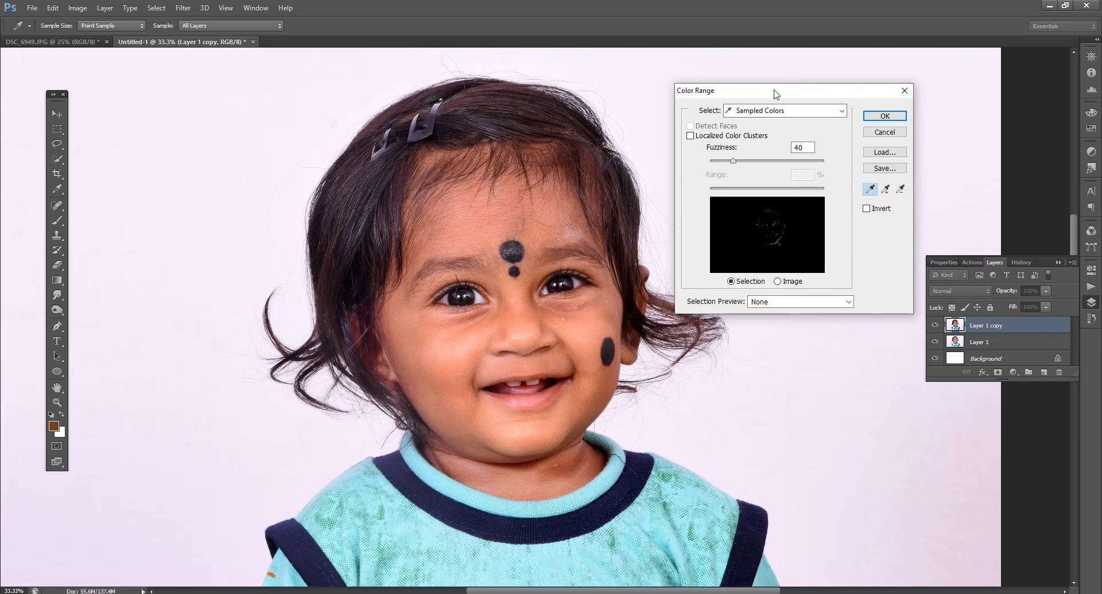
left_click(776, 111)
left_click(771, 222)
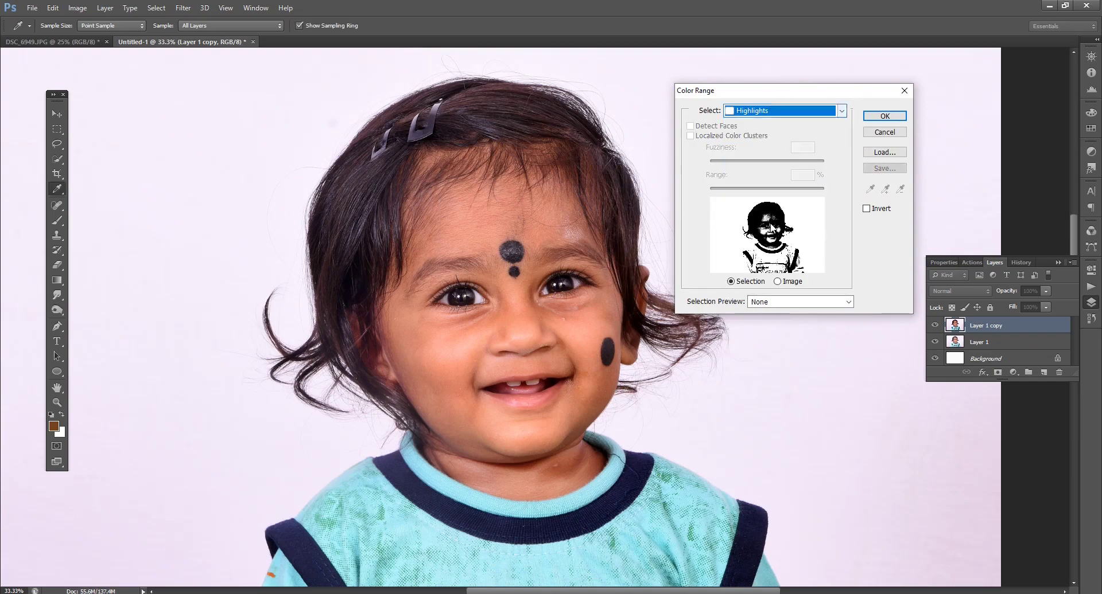
left_click(885, 116)
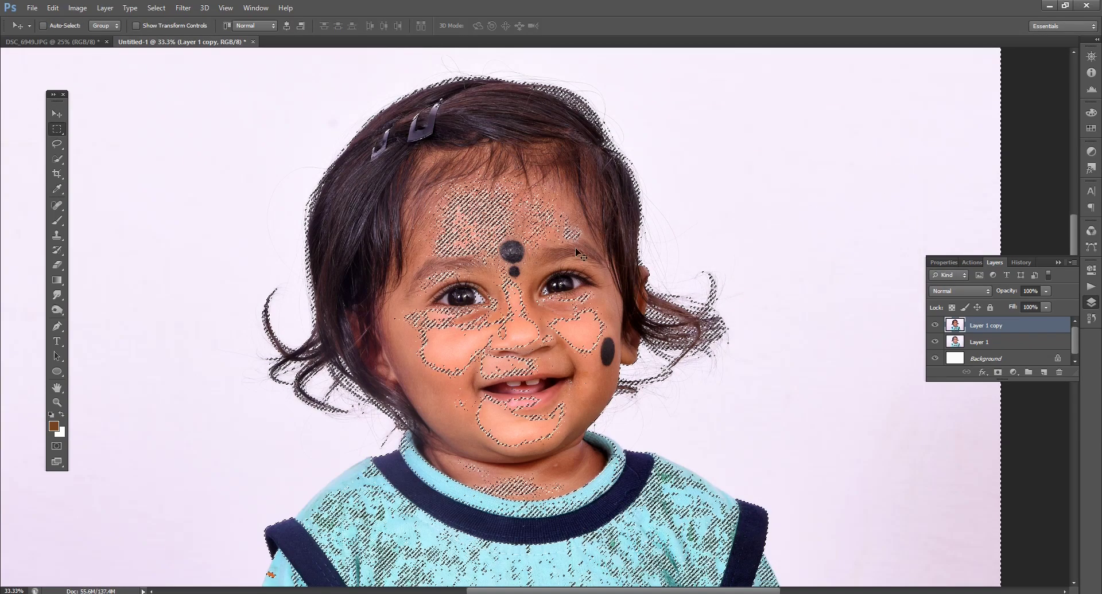
- Feather the highlights selection to soften its edges
key("m")
right_click(549, 221)
left_click(582, 253)
left_click(767, 196)
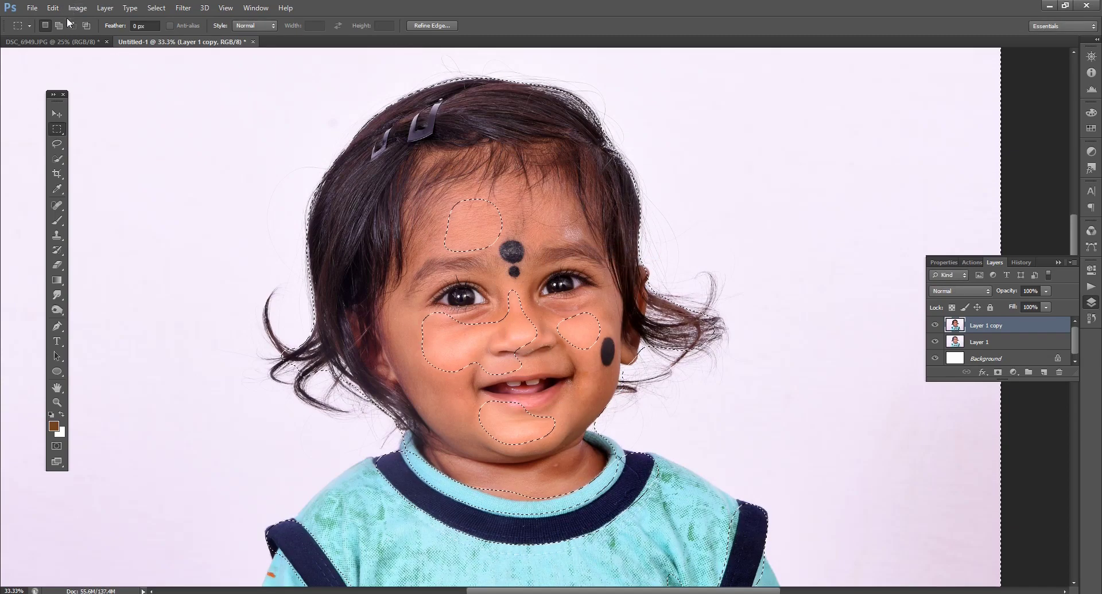
left_click(78, 8)
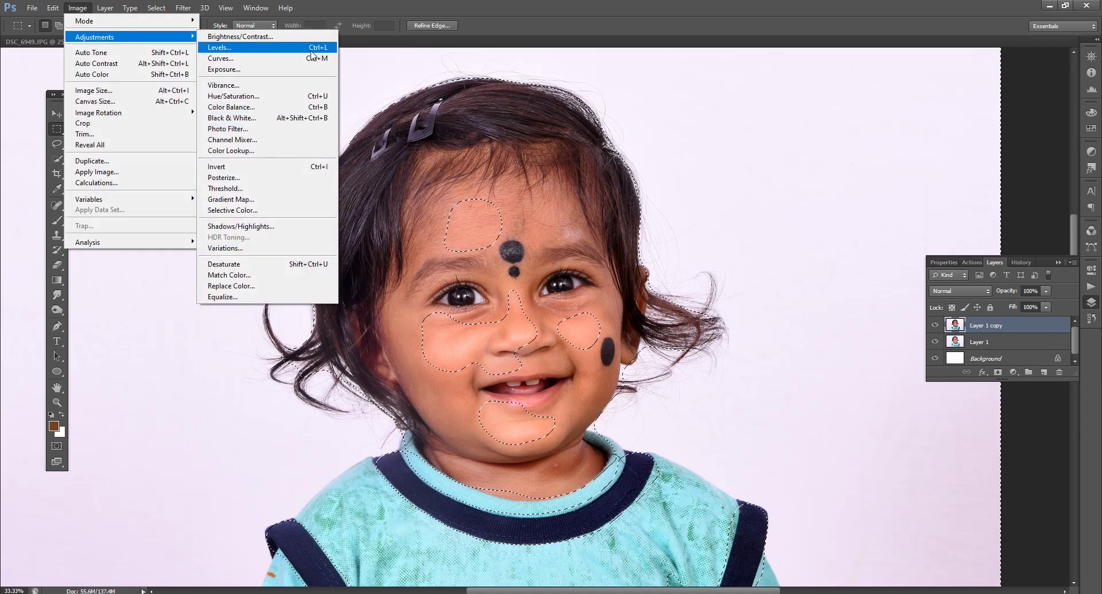
- Brighten the highlights with a Curves white input of 243, then deselect
left_click(324, 58)
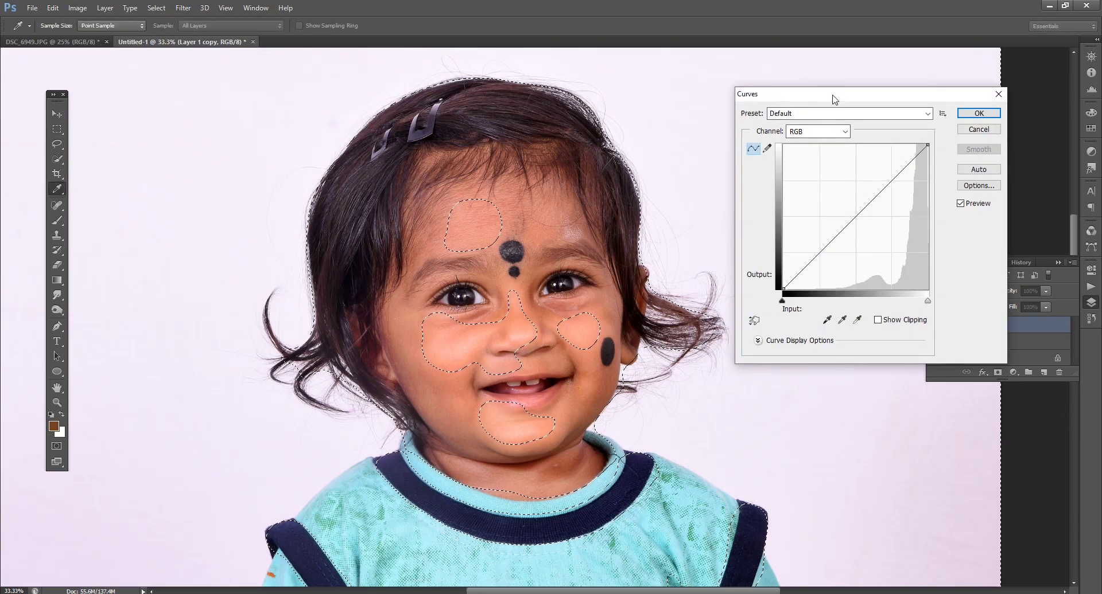
left_click_drag(831, 95, 829, 83)
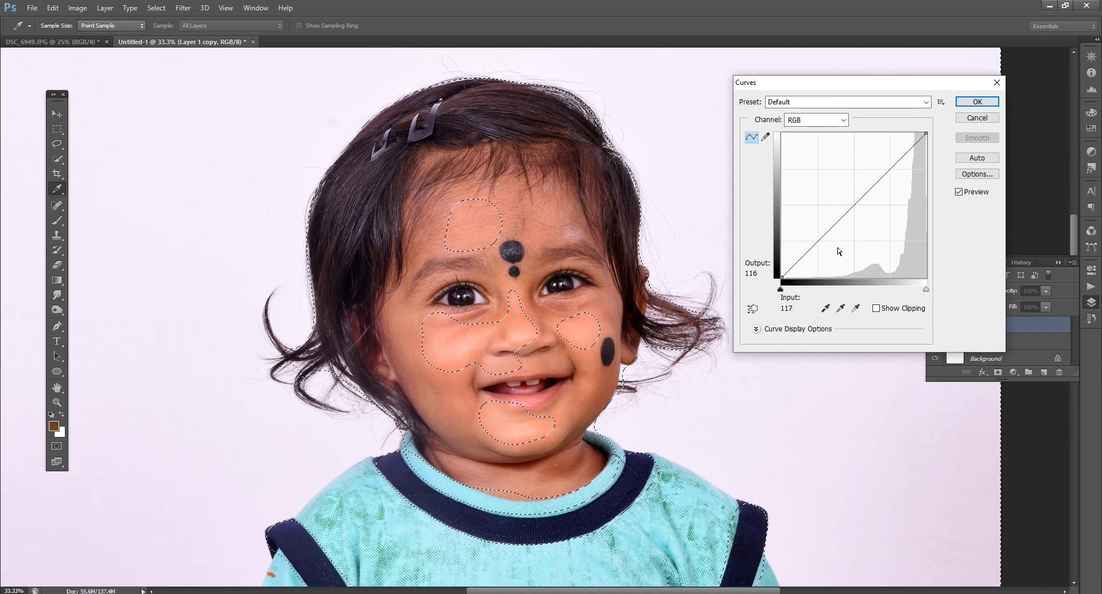
left_click(781, 290)
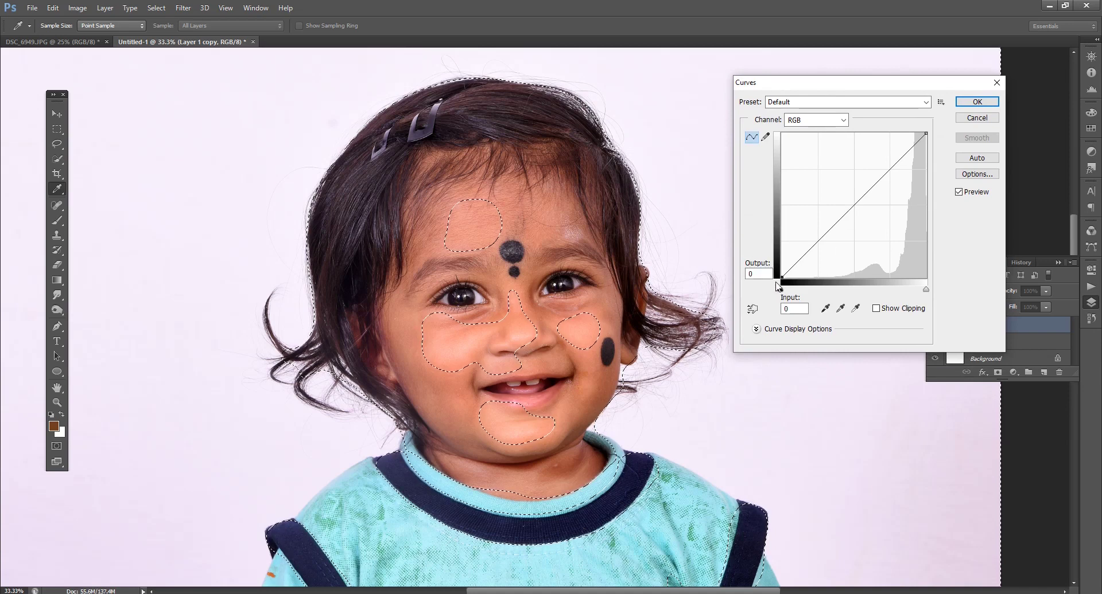
left_click_drag(778, 287, 787, 294)
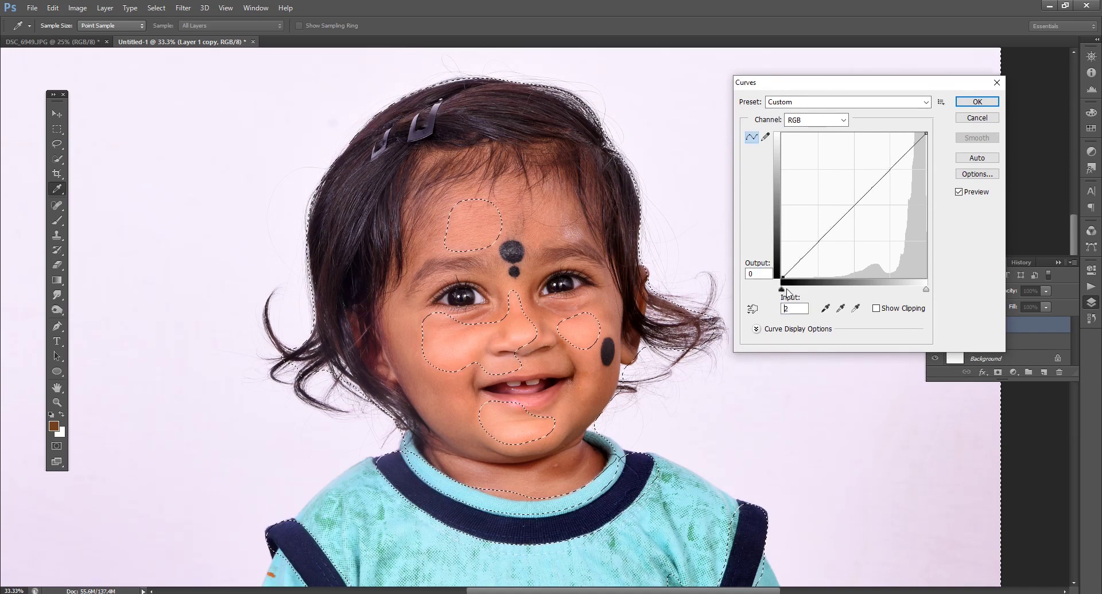
left_click_drag(925, 290, 920, 294)
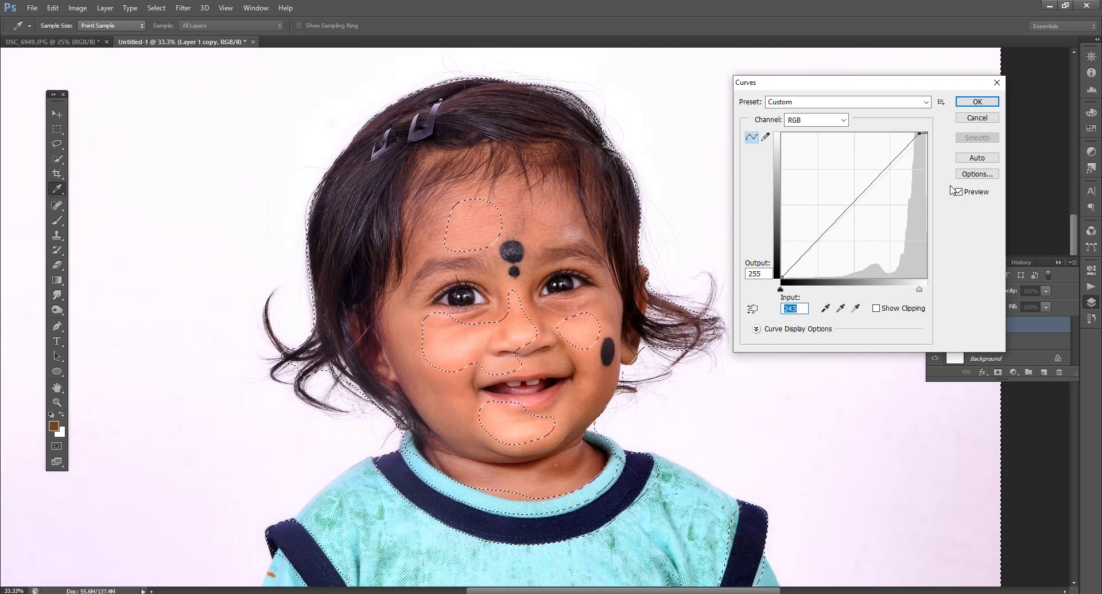
left_click(977, 101)
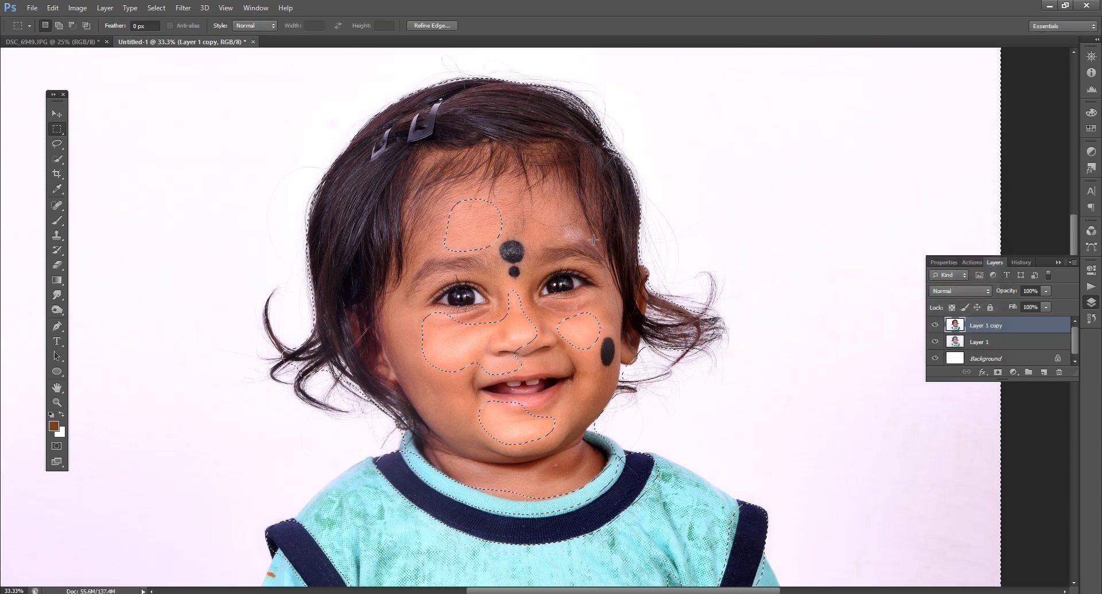
key("ctrl+d")
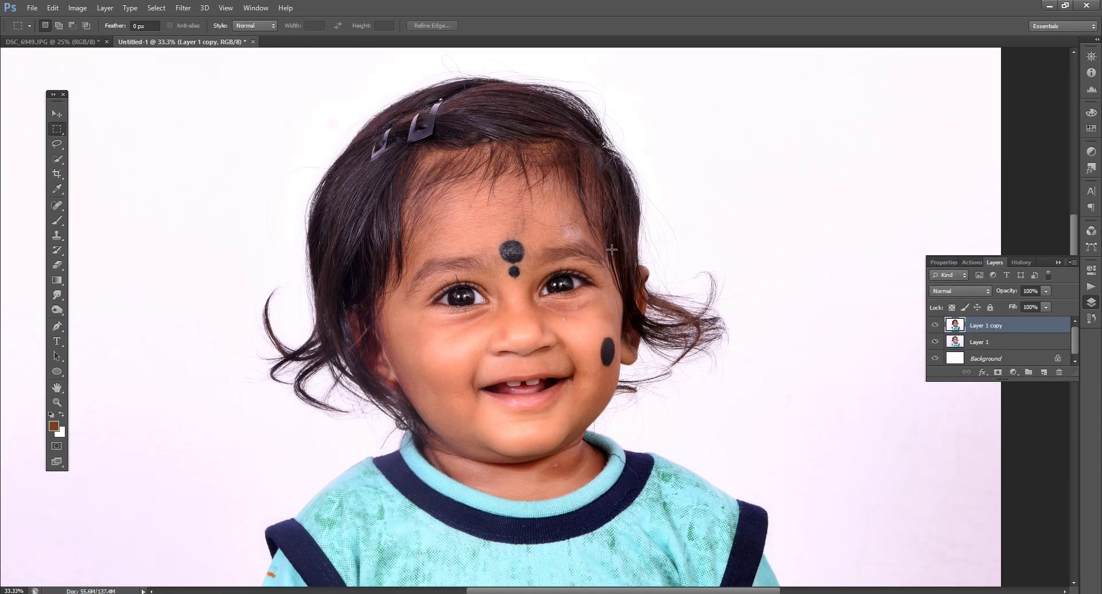
- Apply a midtone Color Balance of −4, 0, −15 to the whole portrait
left_click(78, 8)
mouse_move(95, 37)
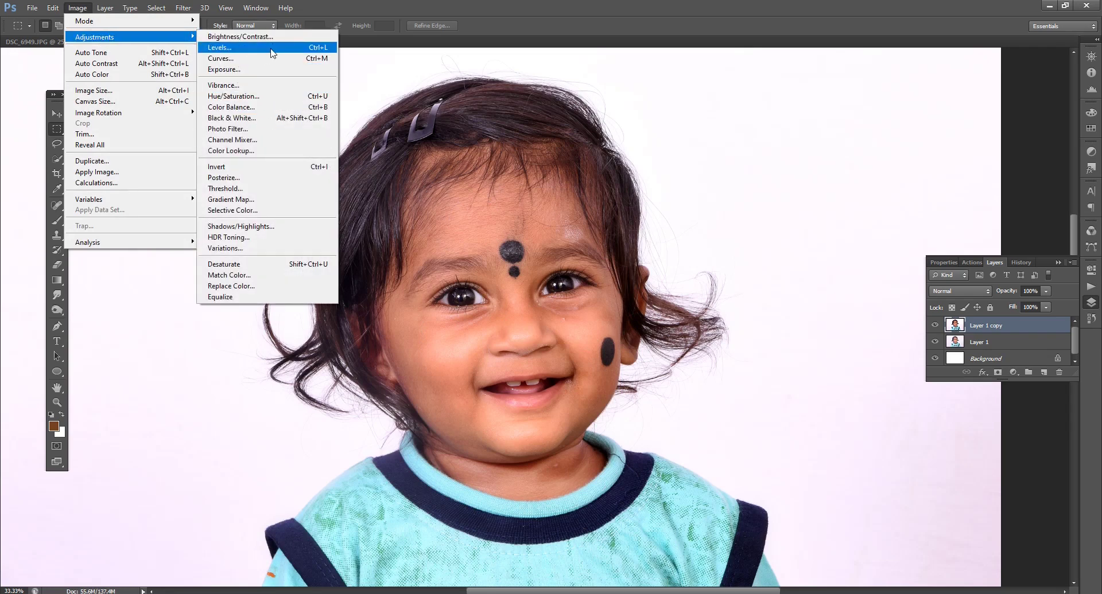
left_click(275, 107)
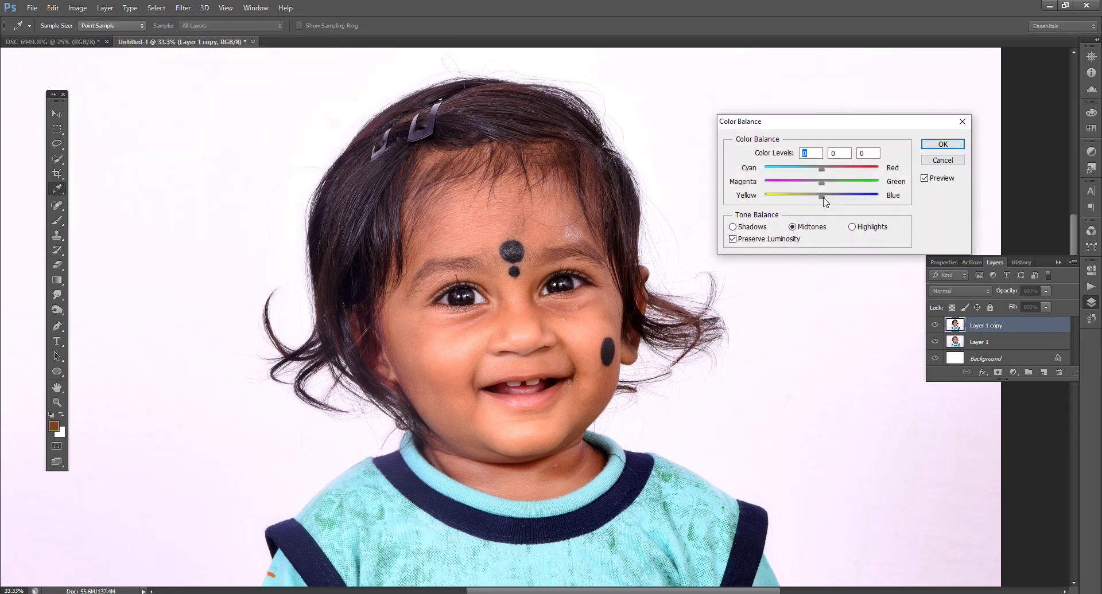
left_click_drag(821, 197, 813, 198)
left_click(813, 198)
left_click_drag(822, 170, 820, 187)
left_click(942, 144)
key("m")
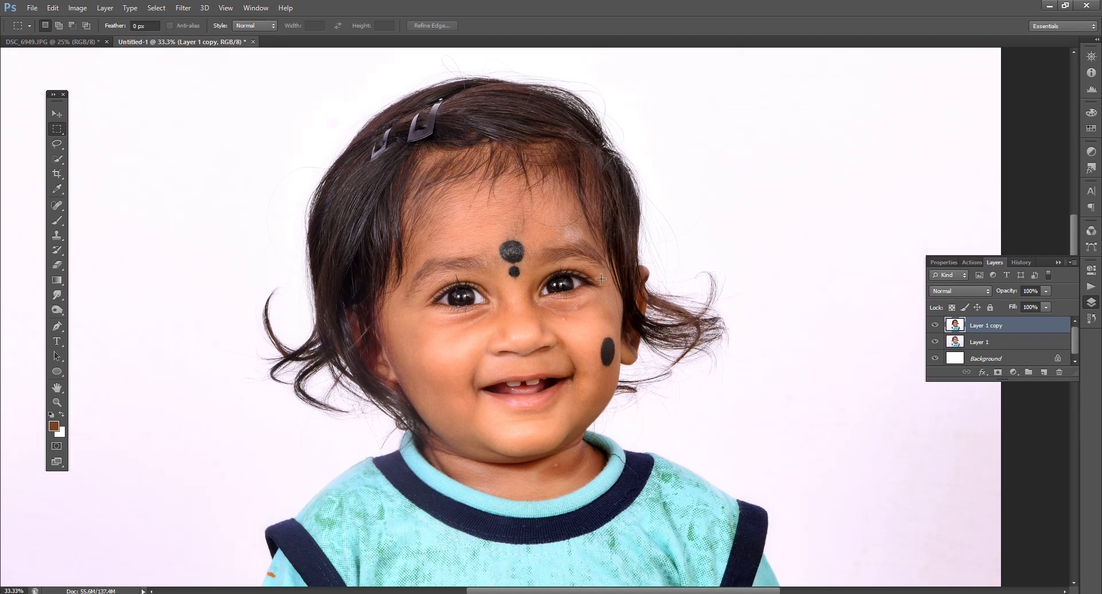
left_click(77, 8)
mouse_move(94, 37)
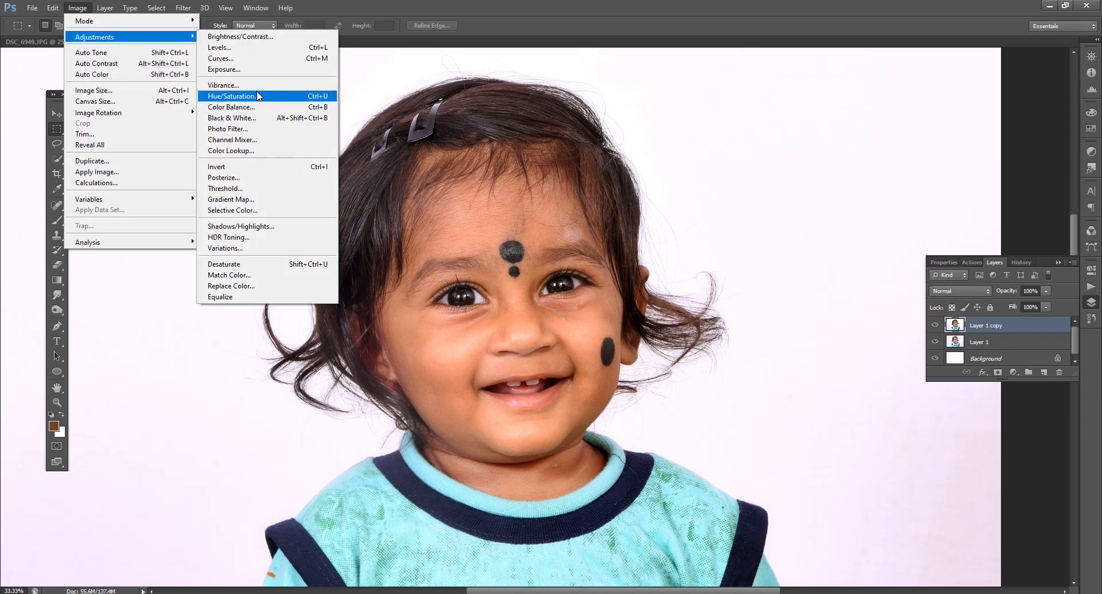
- Brighten Layer 1 copy with a Levels white input of 249
left_click(298, 48)
left_click_drag(834, 233, 830, 233)
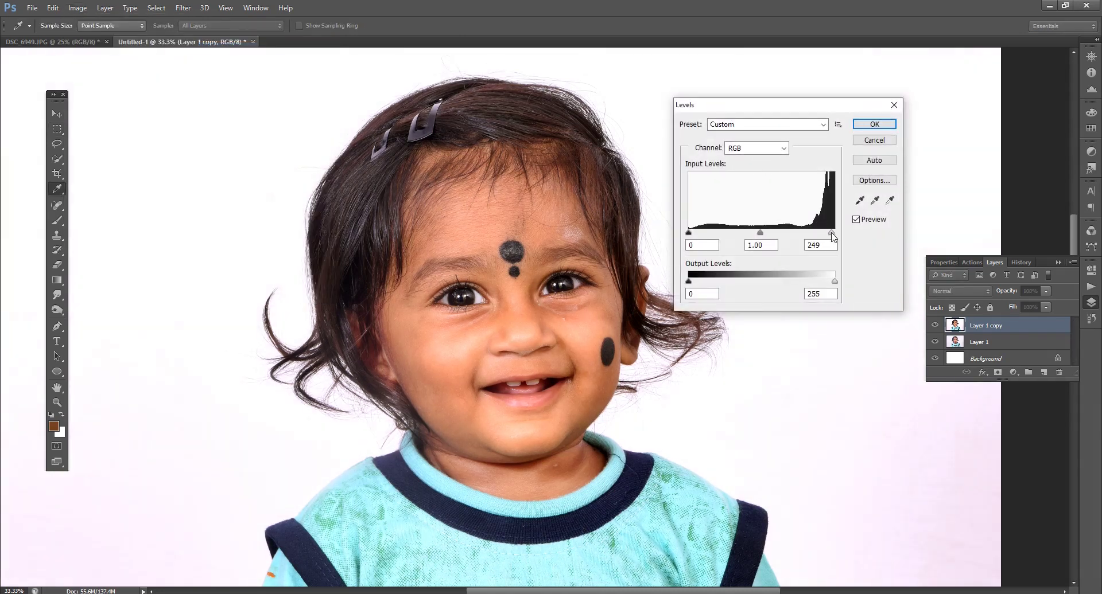
left_click(873, 124)
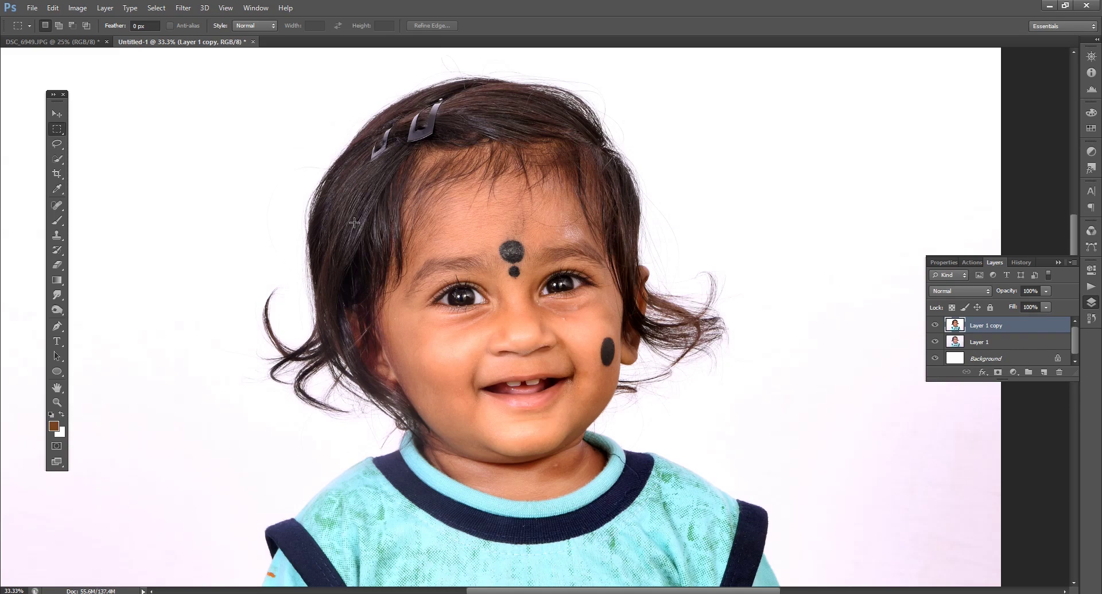
- Create a new empty Layer 2 above Layer 1 copy
key("ctrl+shift+n")
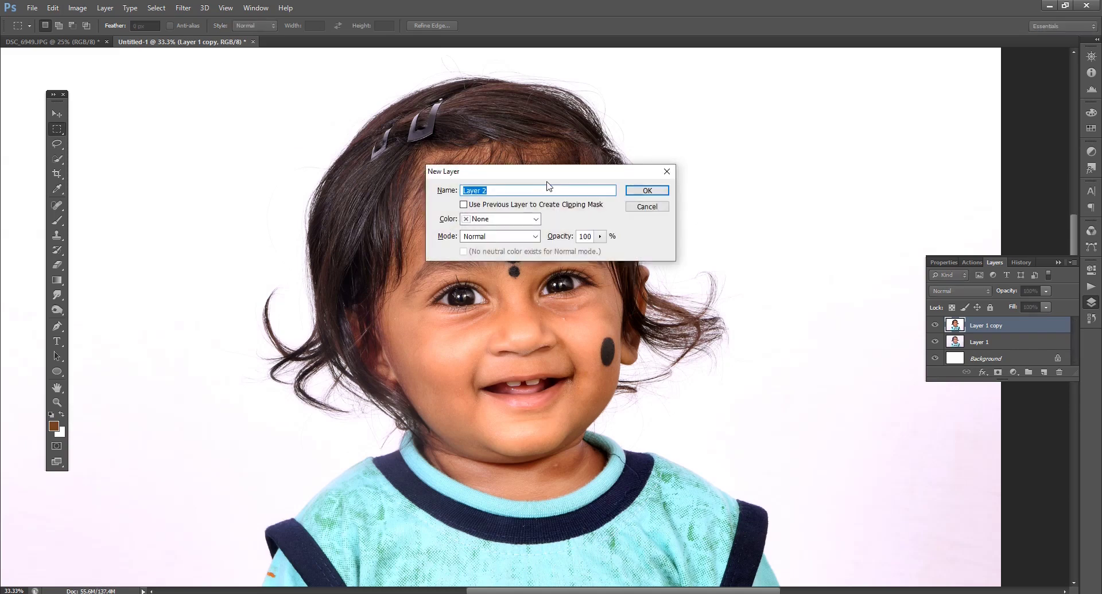
left_click_drag(541, 177, 492, 183)
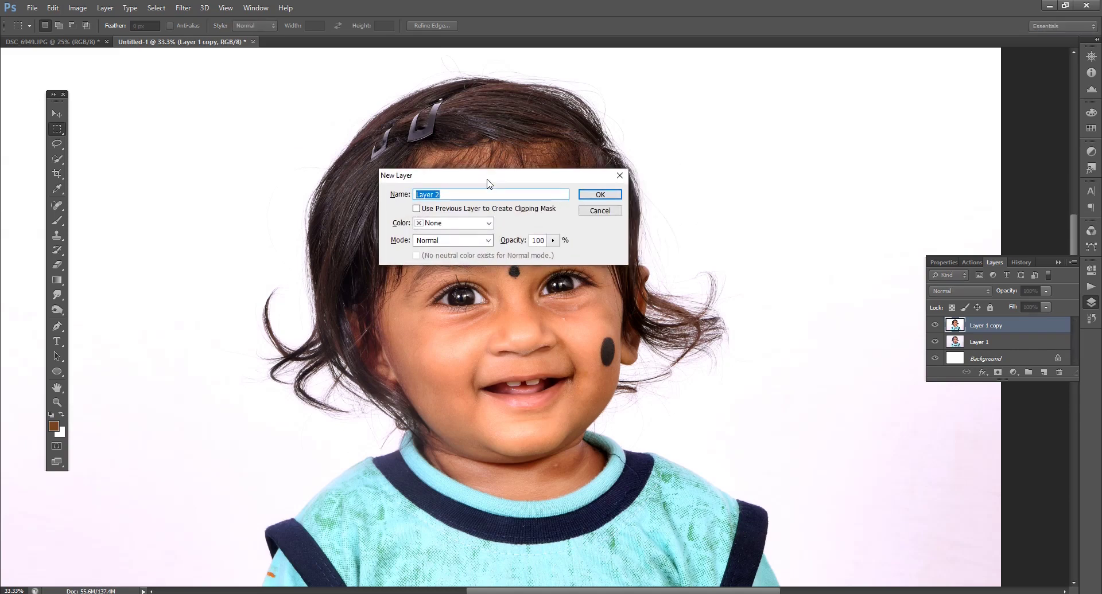
left_click(608, 196)
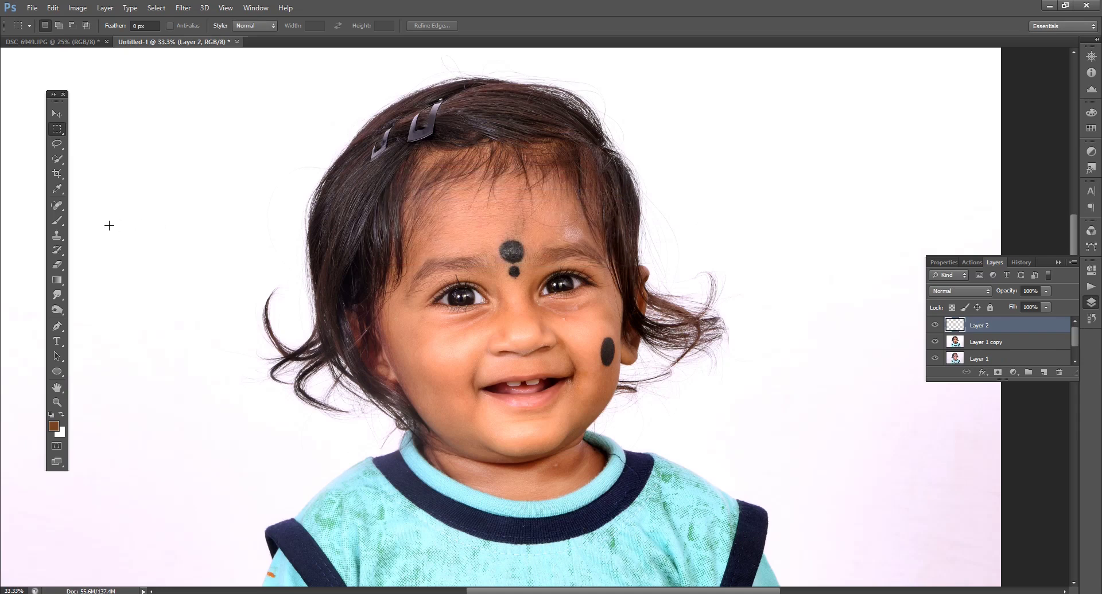
- Select the Brush tool with a soft round 30 px tip
key("b")
left_click(64, 222)
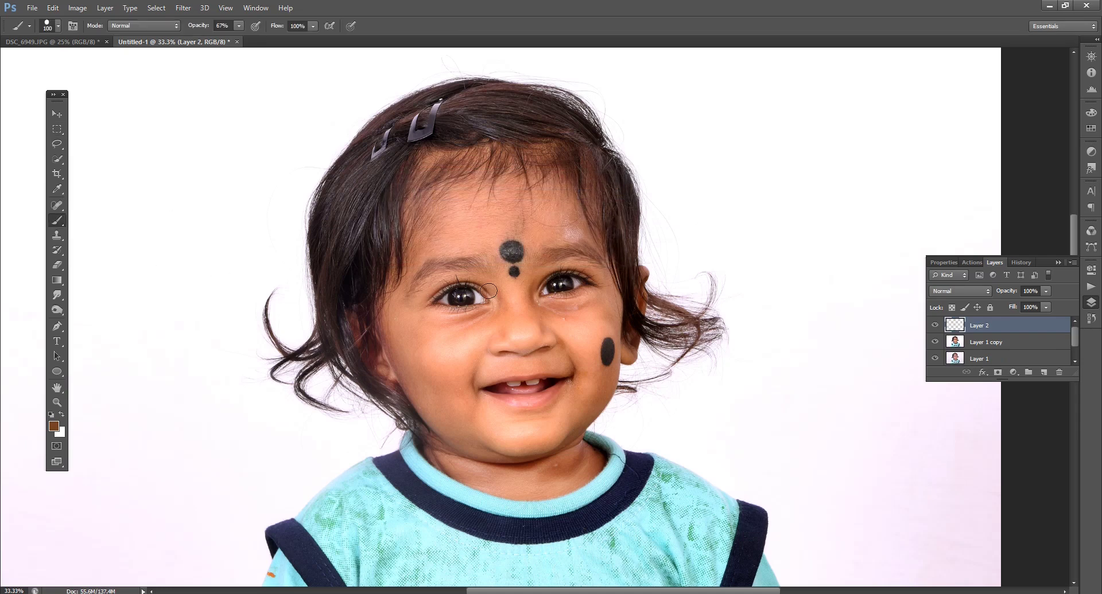
key("F5")
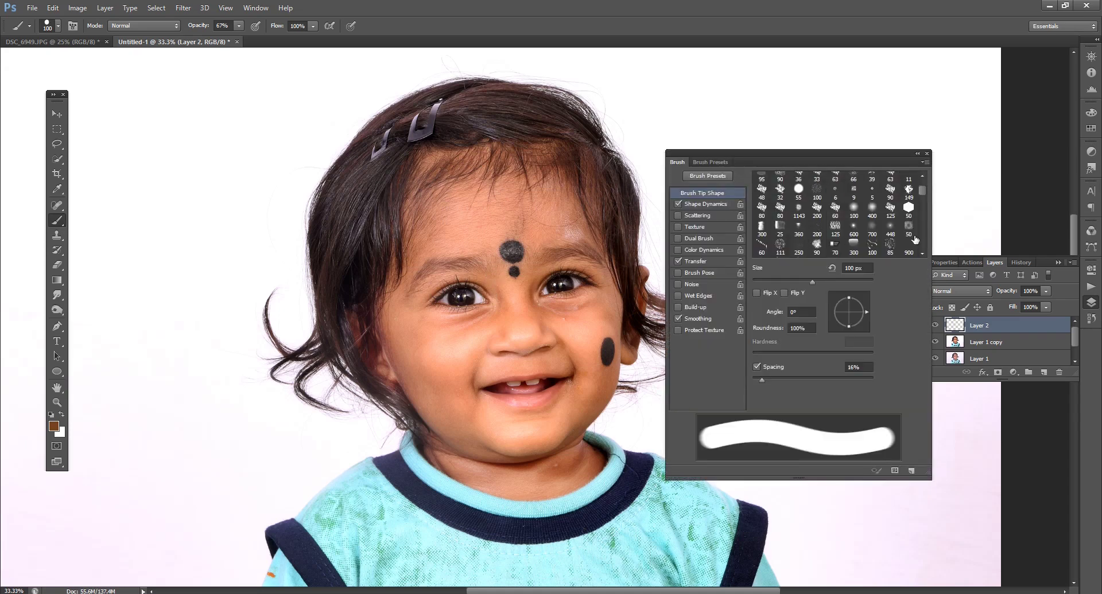
left_click(797, 195)
left_click(924, 178)
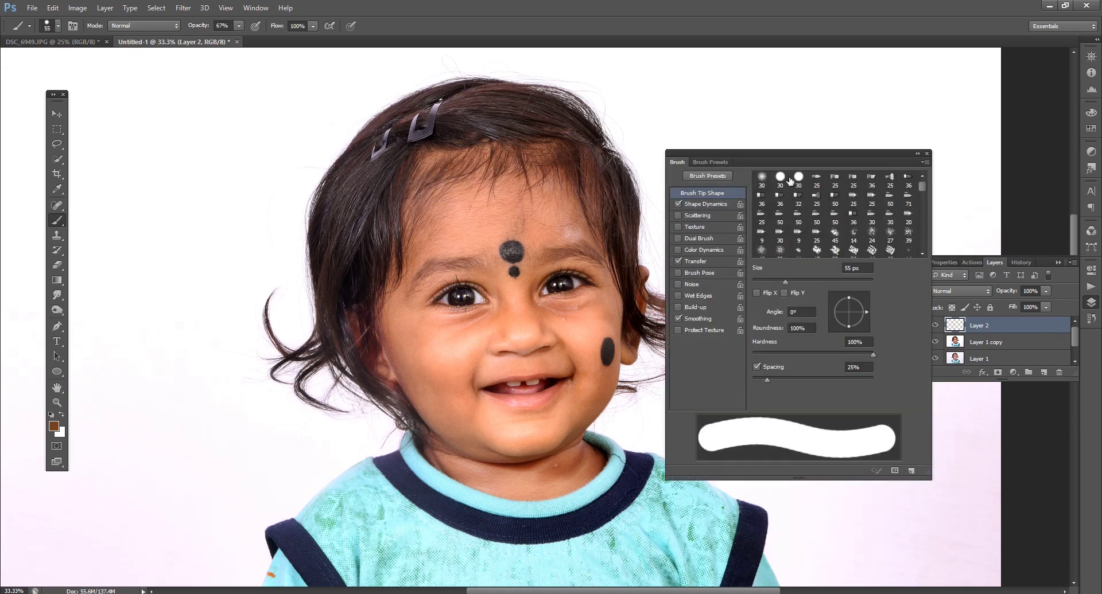
left_click(761, 178)
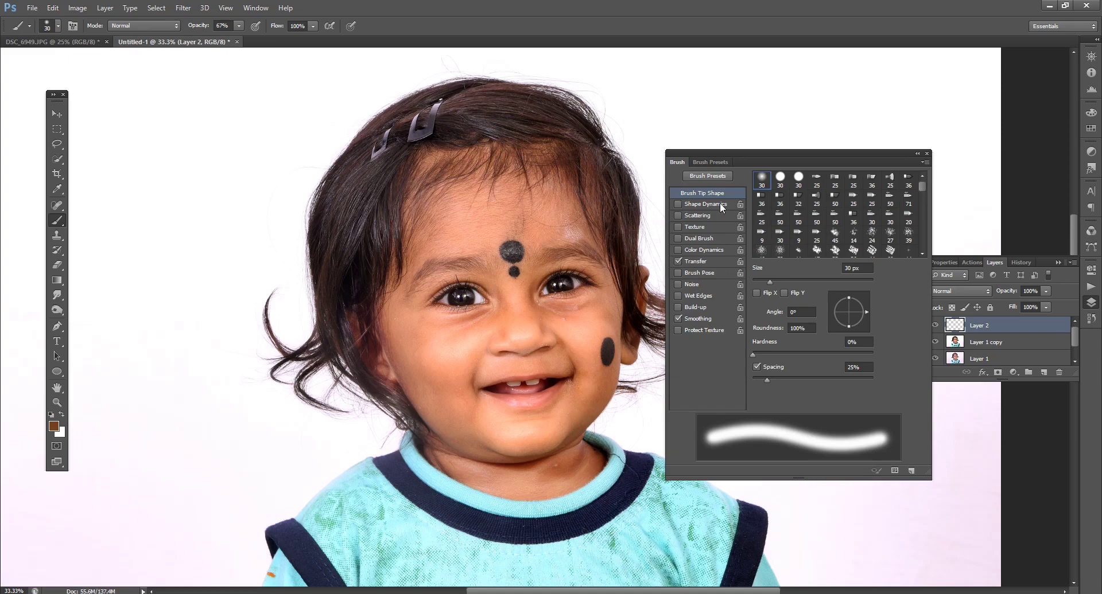
left_click(926, 155)
scroll(548, 327, "up", 1)
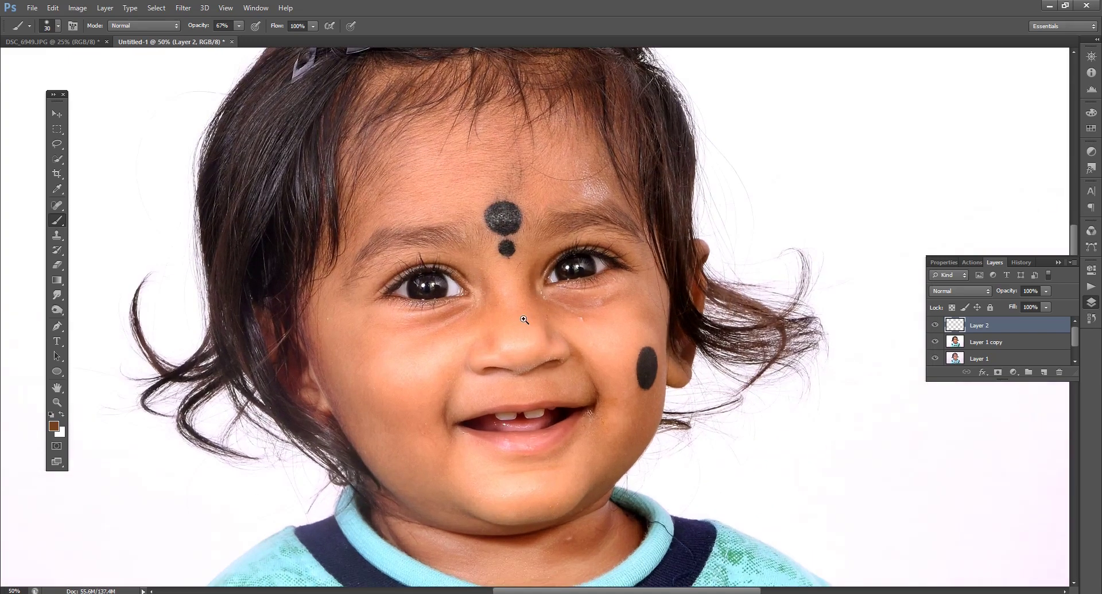
- Paint a faint white highlight on the lower lip at 22% brush opacity
scroll(516, 303, "up", 1)
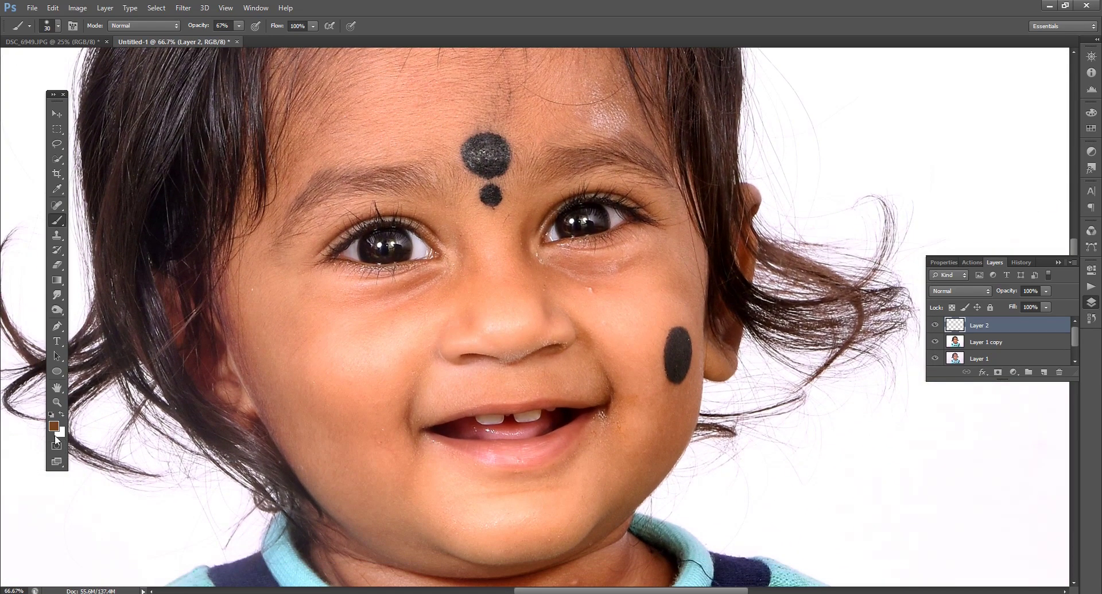
left_click(53, 426)
left_click(827, 159)
left_click(489, 330)
key("bracketright")
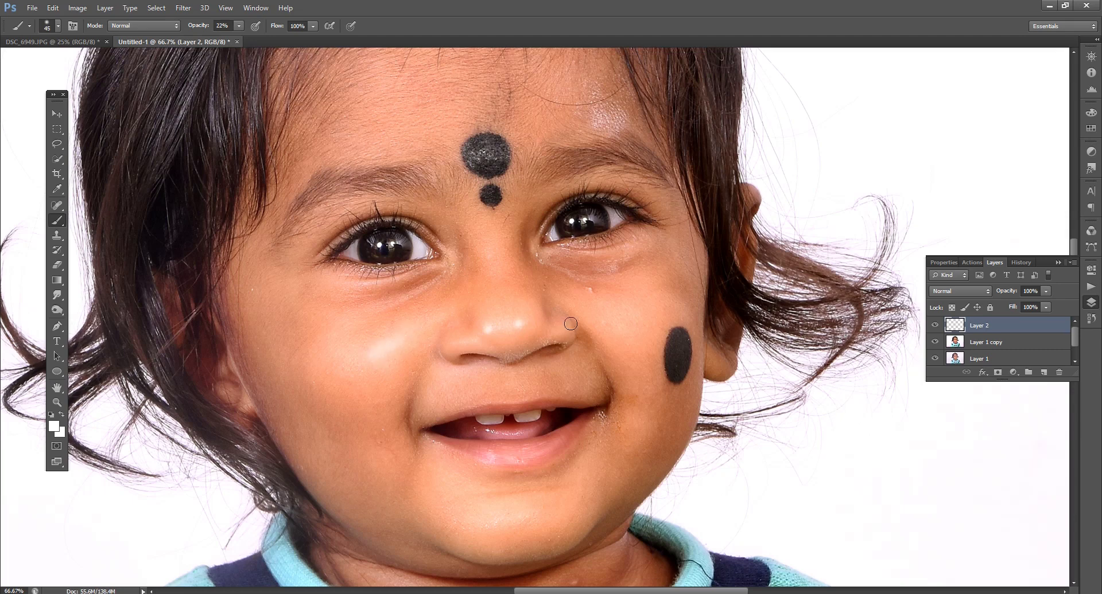
key("bracketleft")
left_click_drag(484, 456, 513, 463)
- Lower the brush opacity to 9% and resize the brush to 80
key("bracketright")
key("bracketright")
scroll(626, 328, "up", 3)
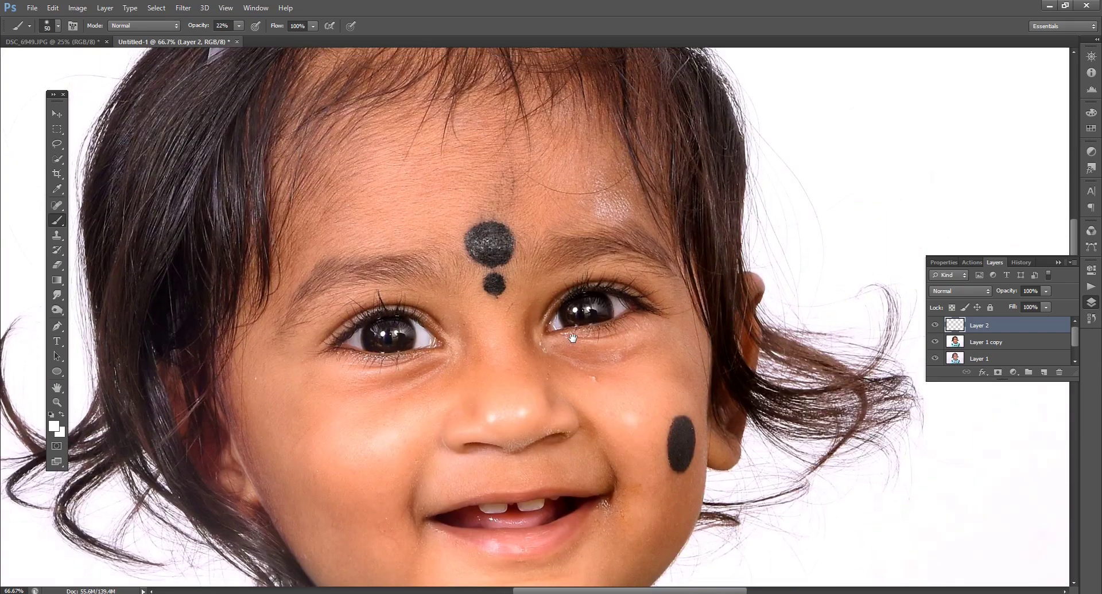
key("bracketright")
key("bracketright")
key("bracketright")
left_click(238, 26)
left_click_drag(236, 33, 228, 39)
key("bracketright")
key("bracketright")
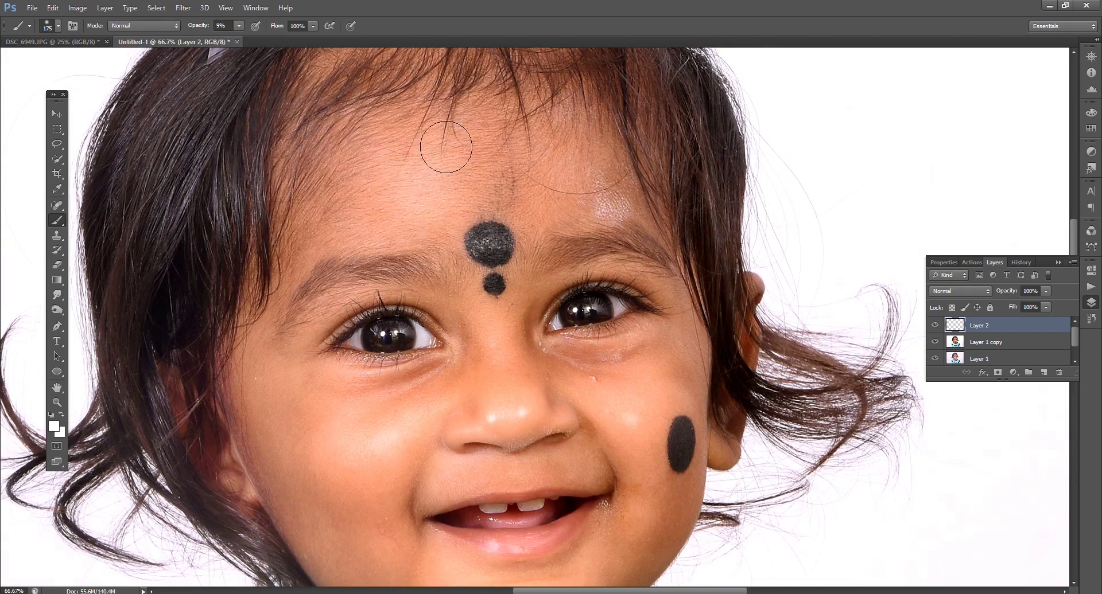
scroll(459, 150, "down", 3)
key("bracketleft")
key("bracketleft")
key("bracketleft")
key("bracketleft")
key("bracketleft")
key("bracketleft")
key("bracketleft")
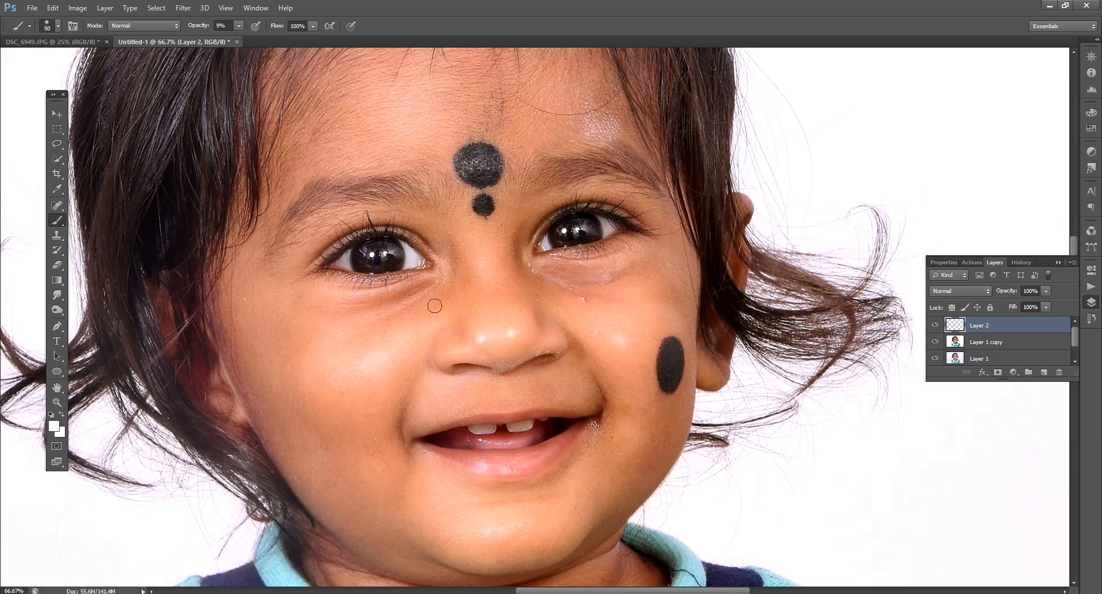
- Paint faint white light on the neck, then zoom out to the whole portrait
left_click_drag(590, 350, 576, 255)
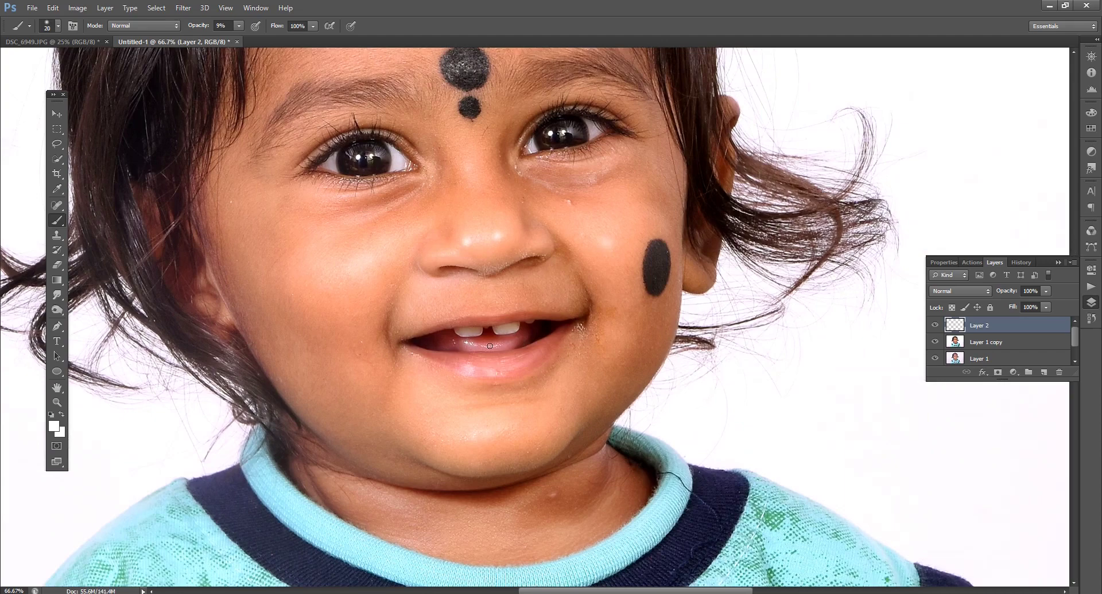
left_click_drag(497, 345, 492, 283)
key("bracketright")
left_click_drag(560, 474, 407, 489)
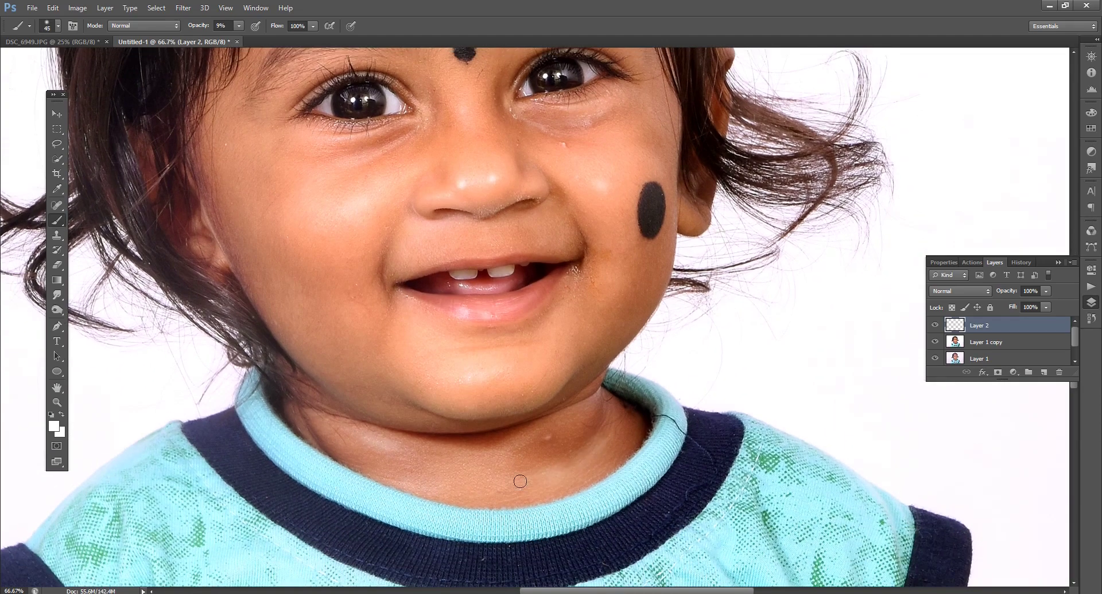
left_click_drag(457, 361, 499, 459)
key("bracketright")
key("bracketright")
key("bracketright")
key("bracketleft")
key("bracketleft")
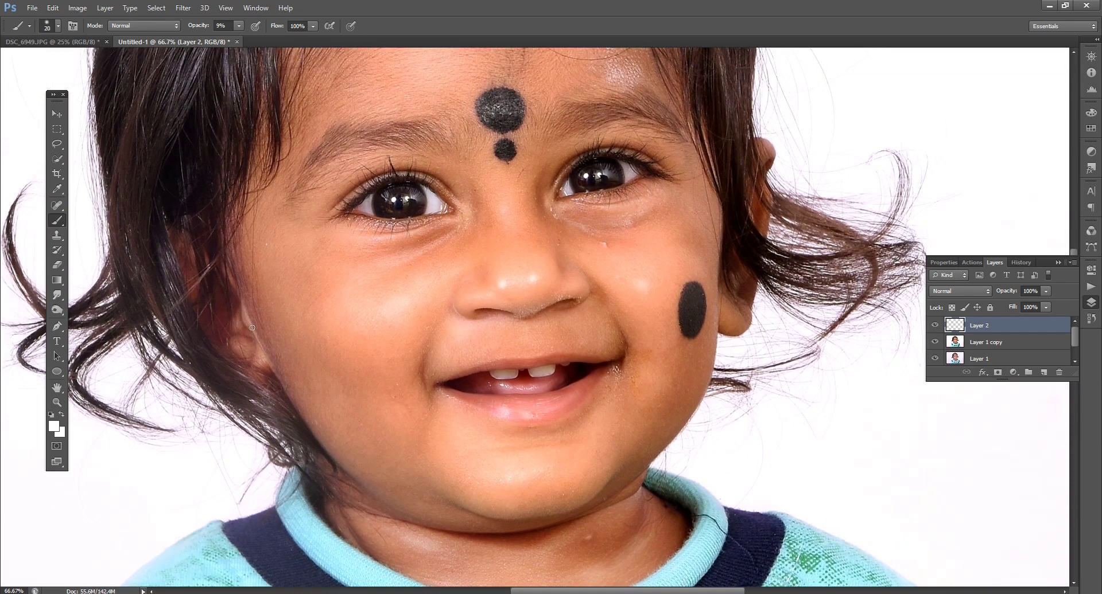
key("bracketright")
key("ctrl+minus")
key("ctrl+minus")
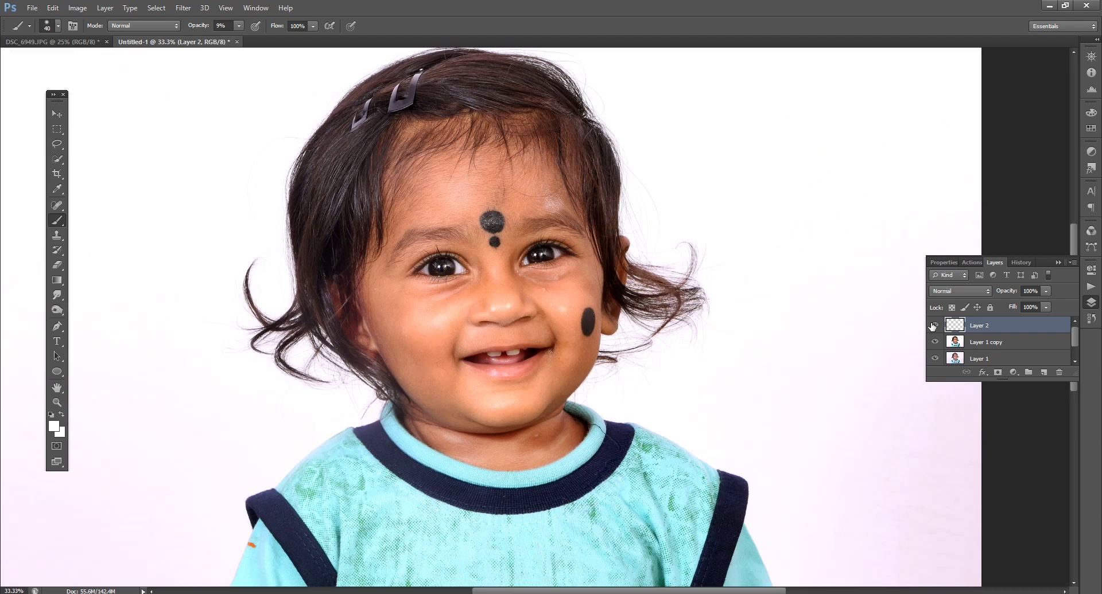
- Merge Layer 1 copy and the highlight layer into a single Layer 2
scroll(509, 339, "up", 1)
left_click(992, 343, "shift")
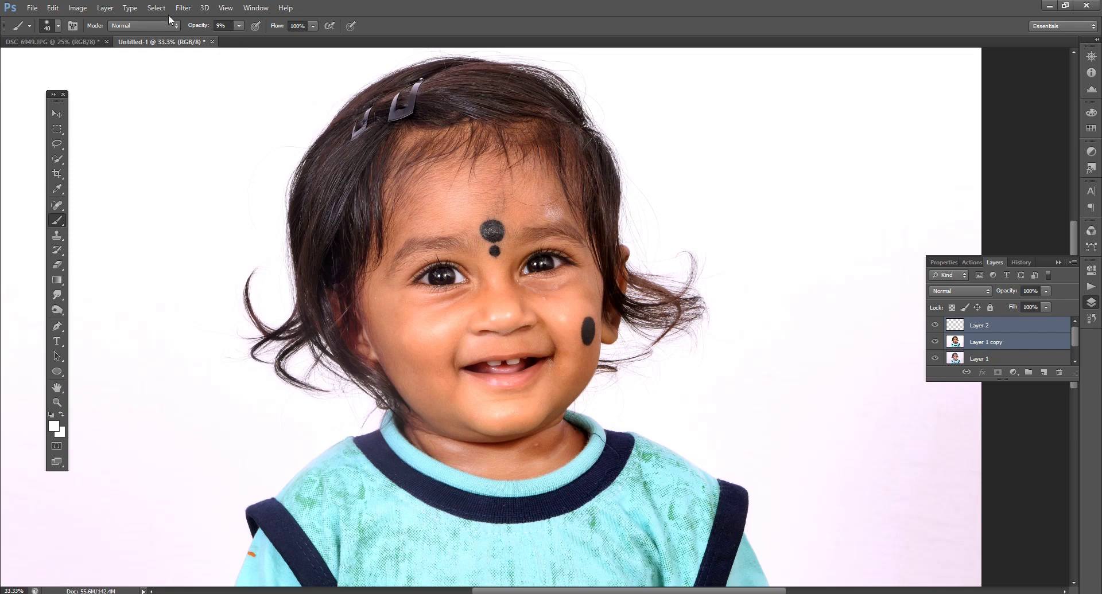
left_click(106, 8)
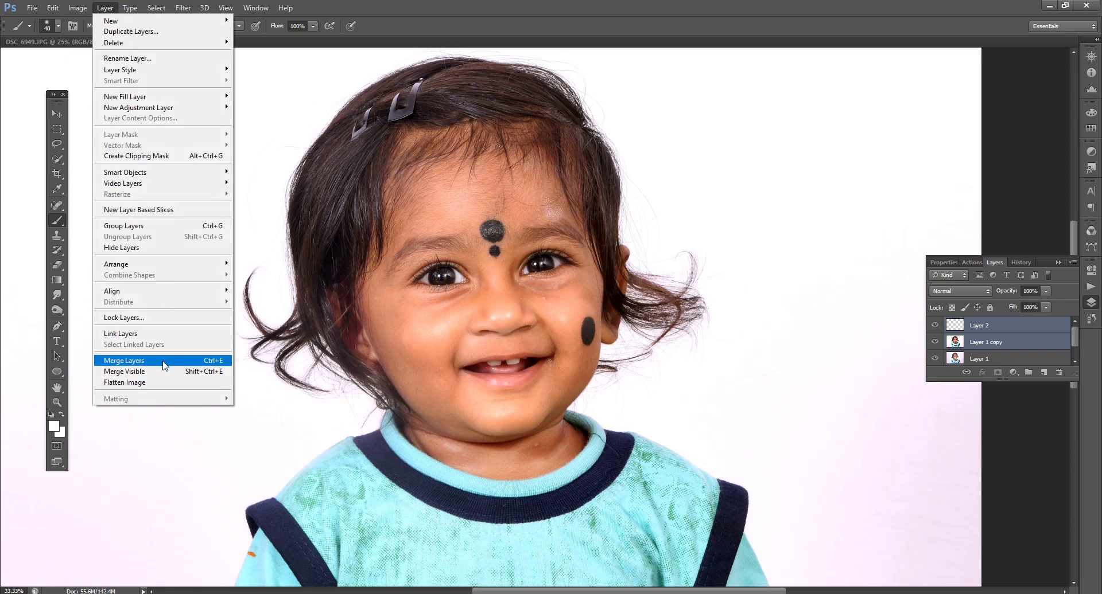
left_click(164, 365)
- Toggle Layer 2's visibility to compare before and after, then zoom into the face
left_click(934, 326)
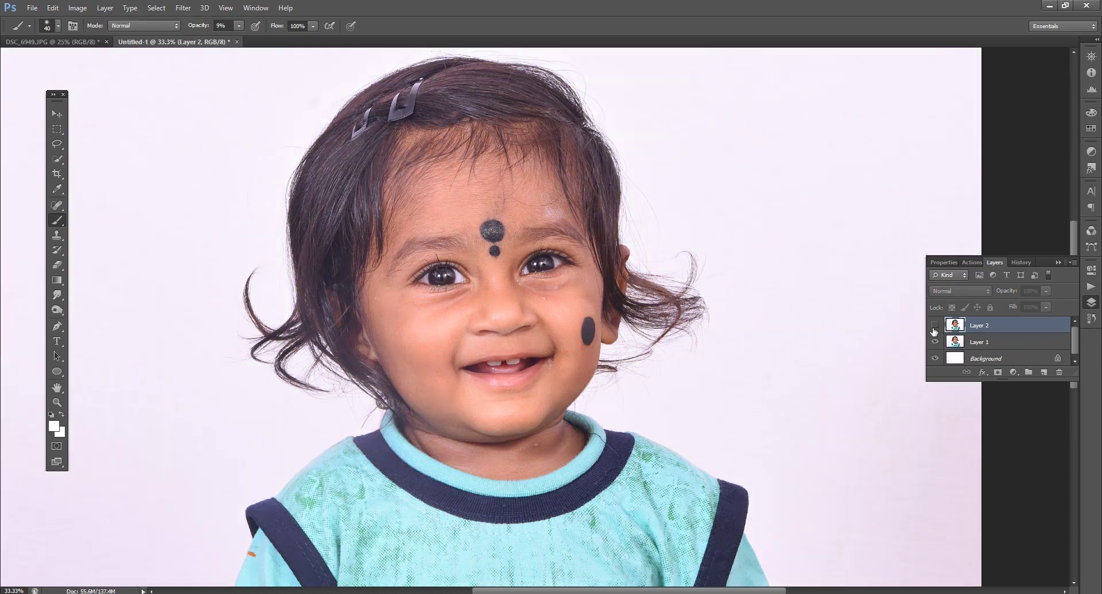
left_click(934, 326)
left_click_drag(699, 342, 615, 253)
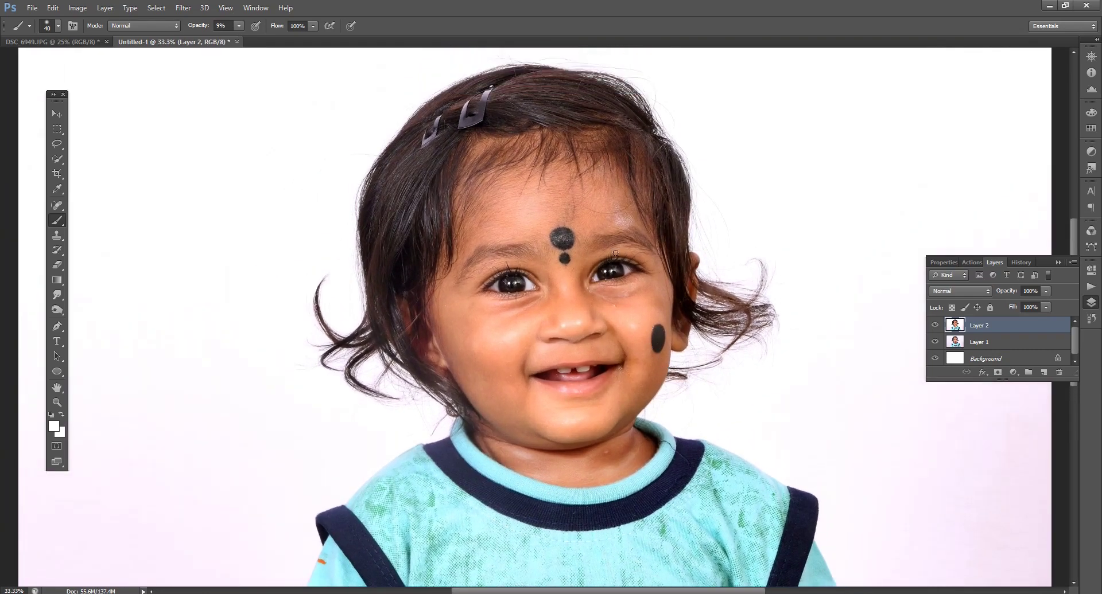
key("z")
left_click(645, 333)
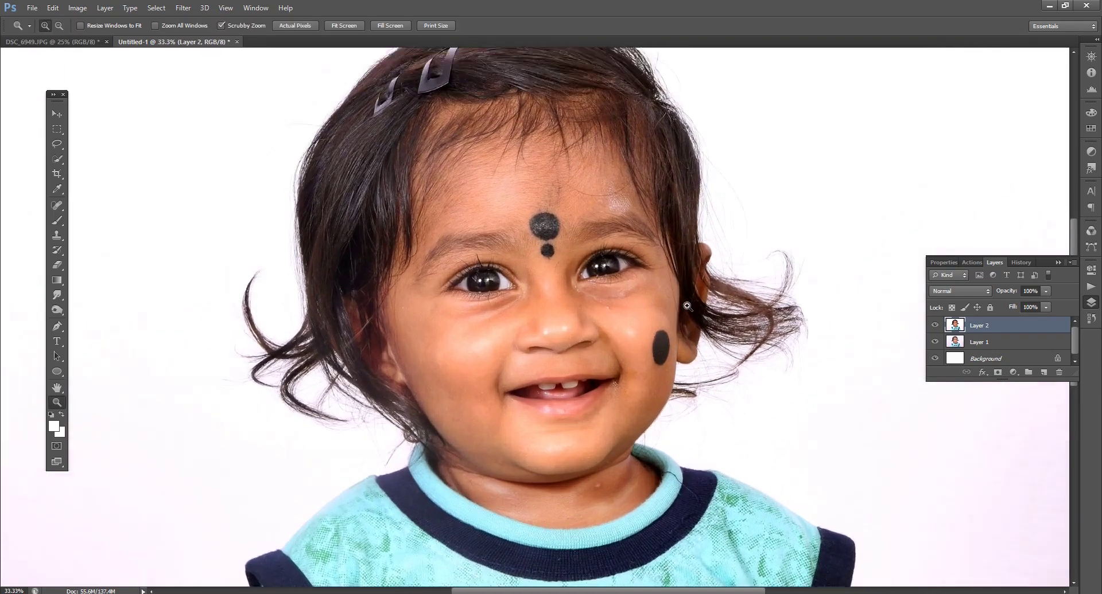
- Nudge Layer 2's content slightly down with the Move tool
key("v")
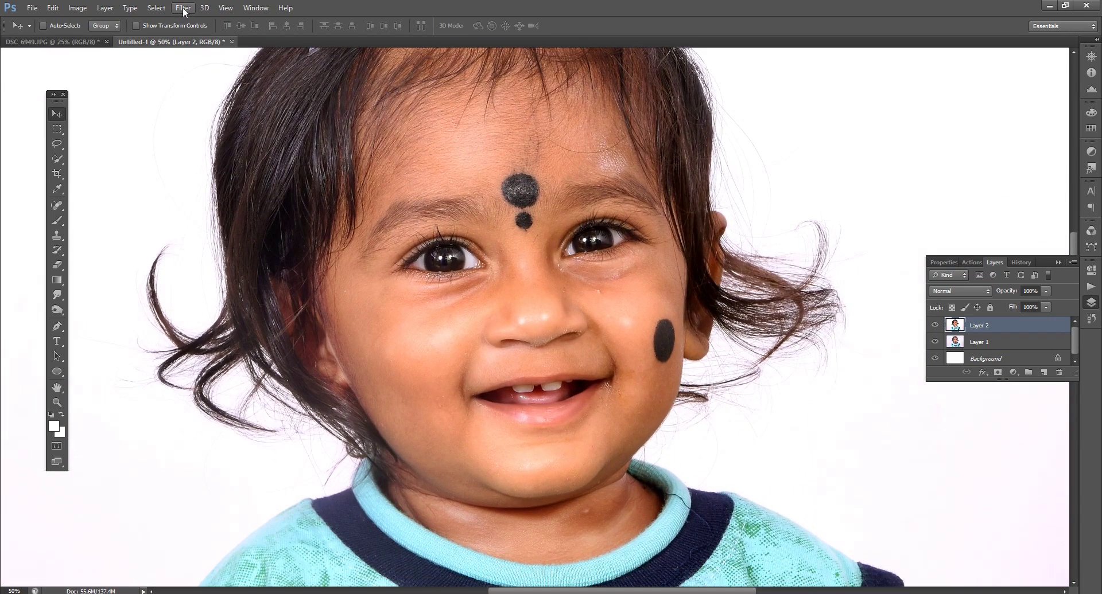
left_click(184, 11)
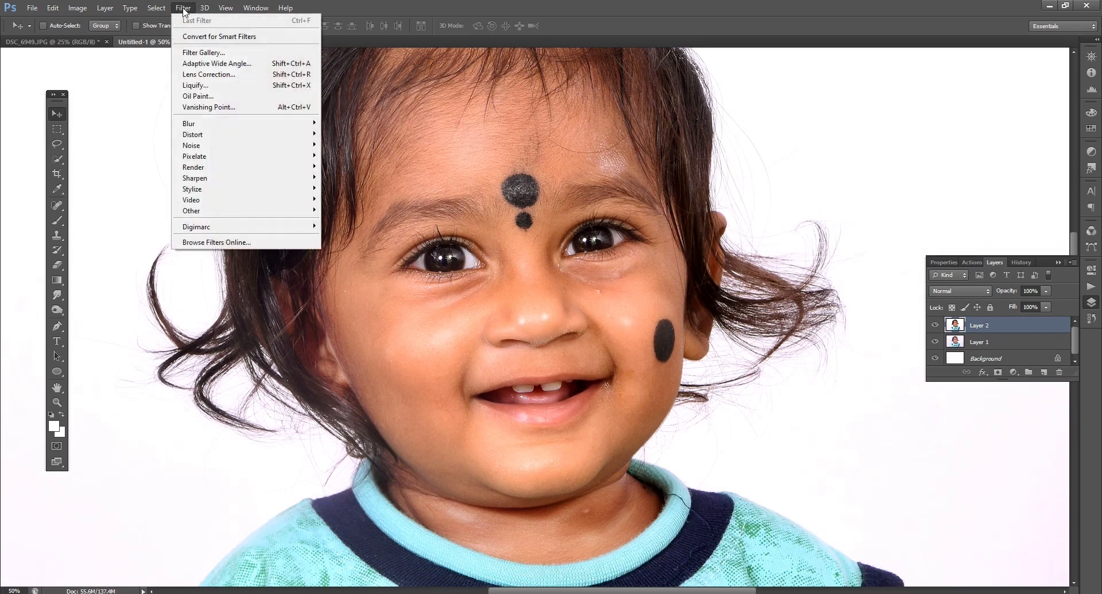
left_click(321, 112)
left_click_drag(653, 225, 655, 234)
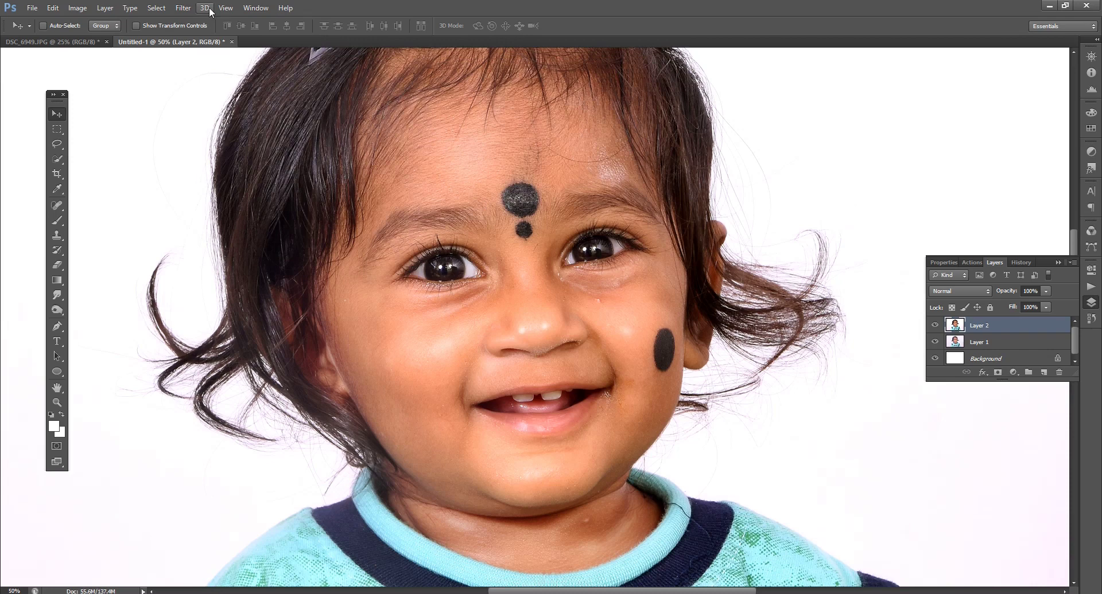
- Sharpen Layer 2 with Unsharp Mask at 80% amount, 1.5 px radius, threshold 5
left_click(178, 10)
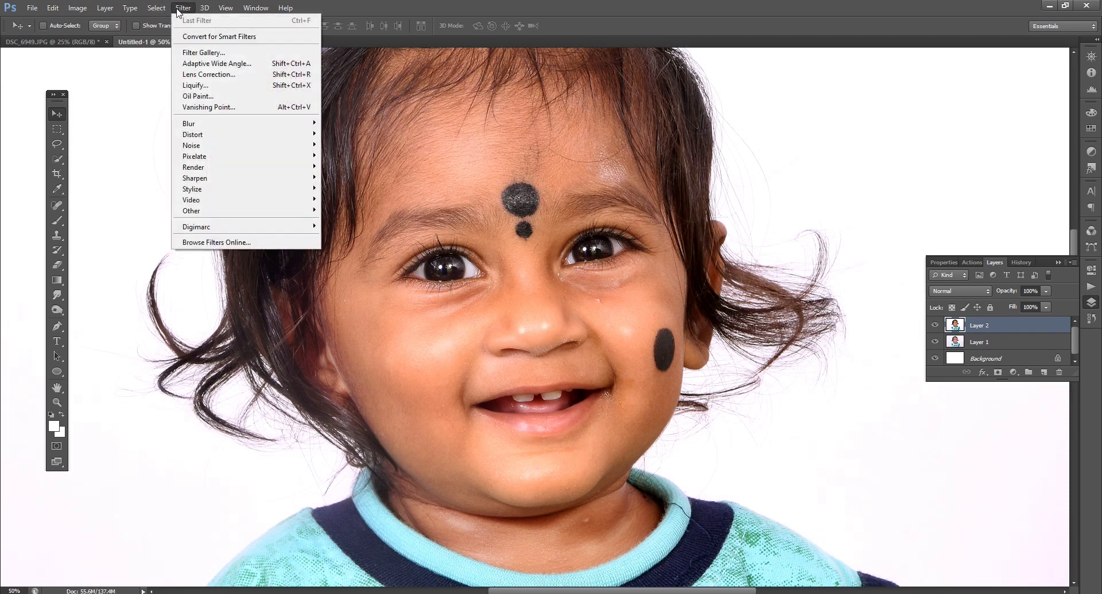
mouse_move(191, 146)
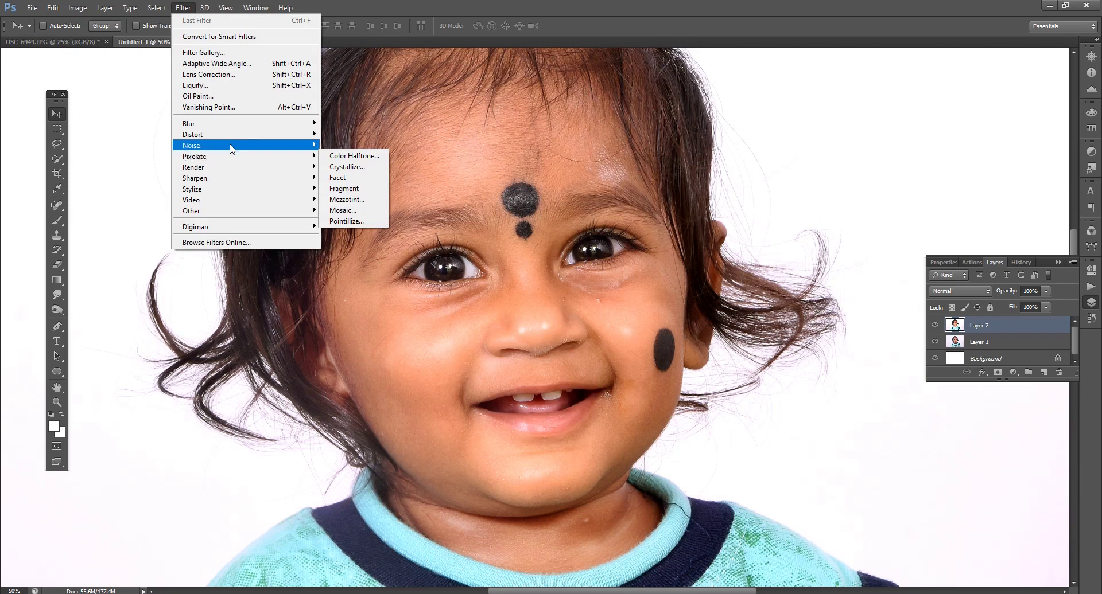
left_click(361, 223)
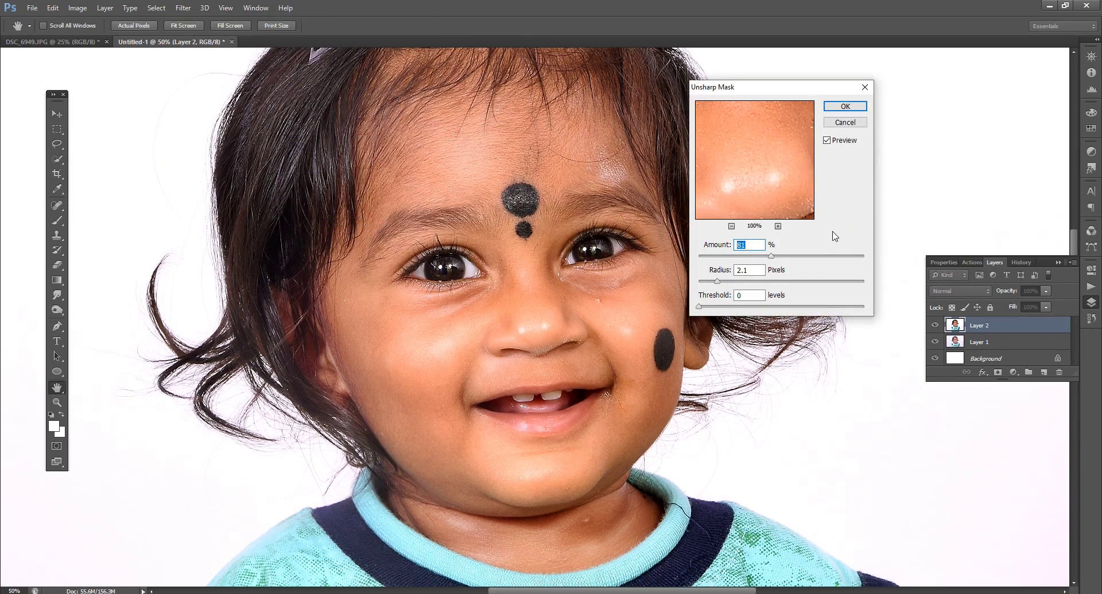
mouse_move(771, 256)
left_mouse_down()
mouse_move(804, 257)
mouse_move(771, 257)
left_mouse_up()
mouse_move(717, 282)
left_mouse_down()
mouse_move(760, 281)
mouse_move(714, 282)
mouse_move(727, 286)
left_mouse_up()
left_click(755, 270)
type("15")
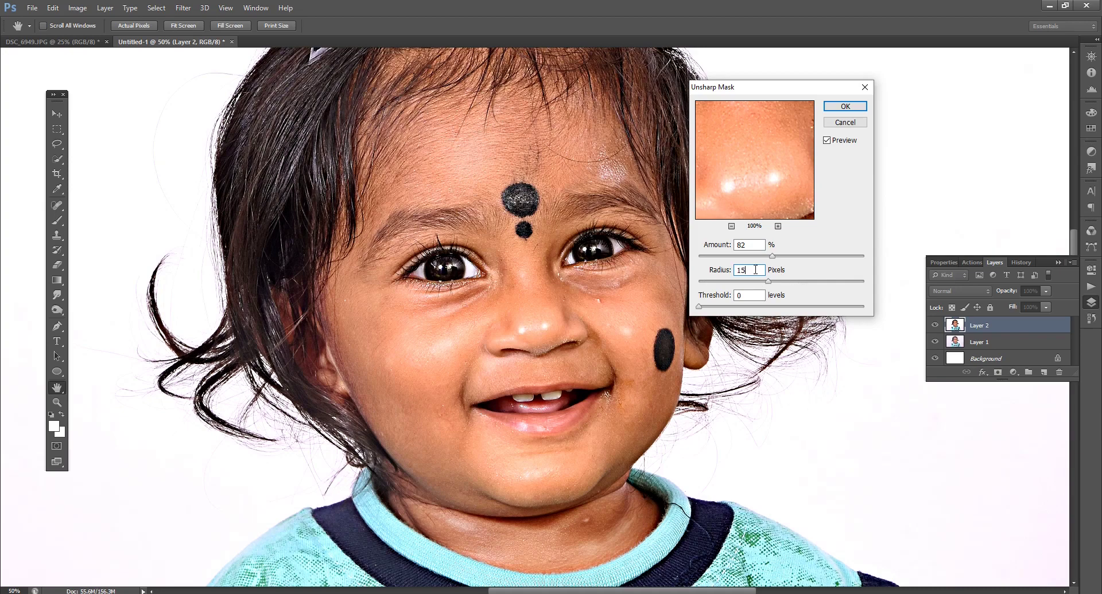
key("BackSpace")
type(".5")
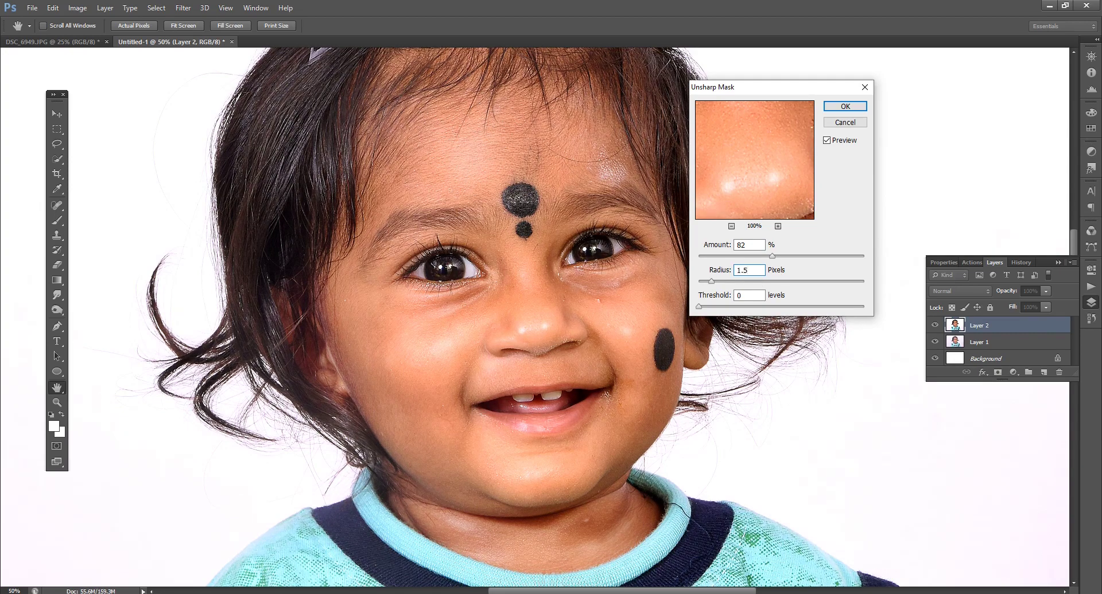
left_click_drag(699, 307, 705, 307)
mouse_move(772, 256)
left_mouse_down()
mouse_move(825, 256)
mouse_move(759, 264)
left_mouse_up()
type("8")
left_click(845, 106)
- Show Layer 2, recentre the face and add a new empty Layer 3
left_click(935, 325)
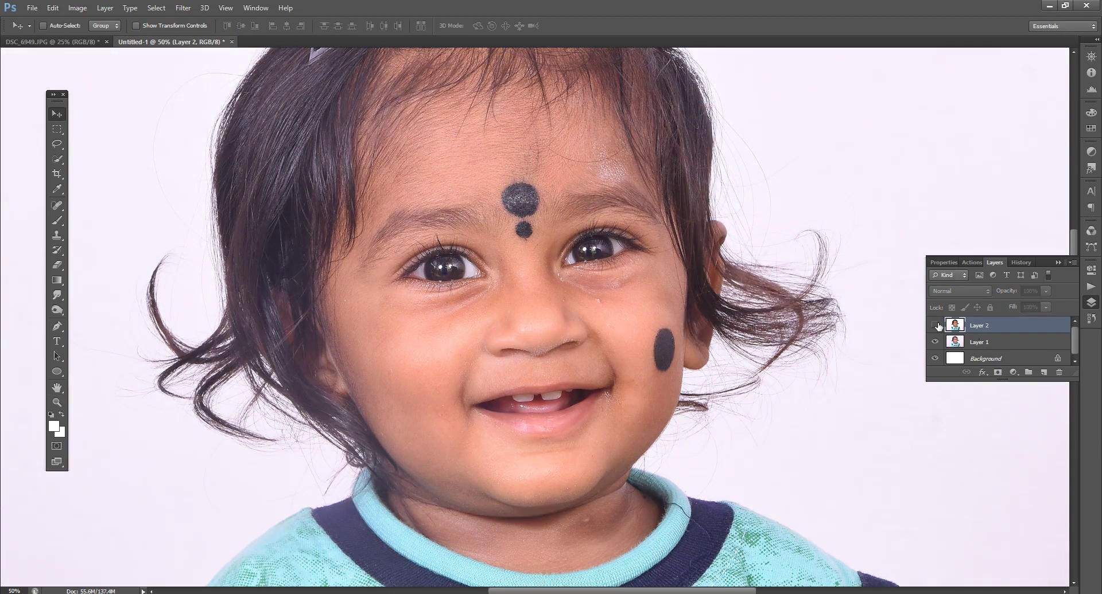
scroll(568, 325, "up", 3)
scroll(568, 324, "down", 2)
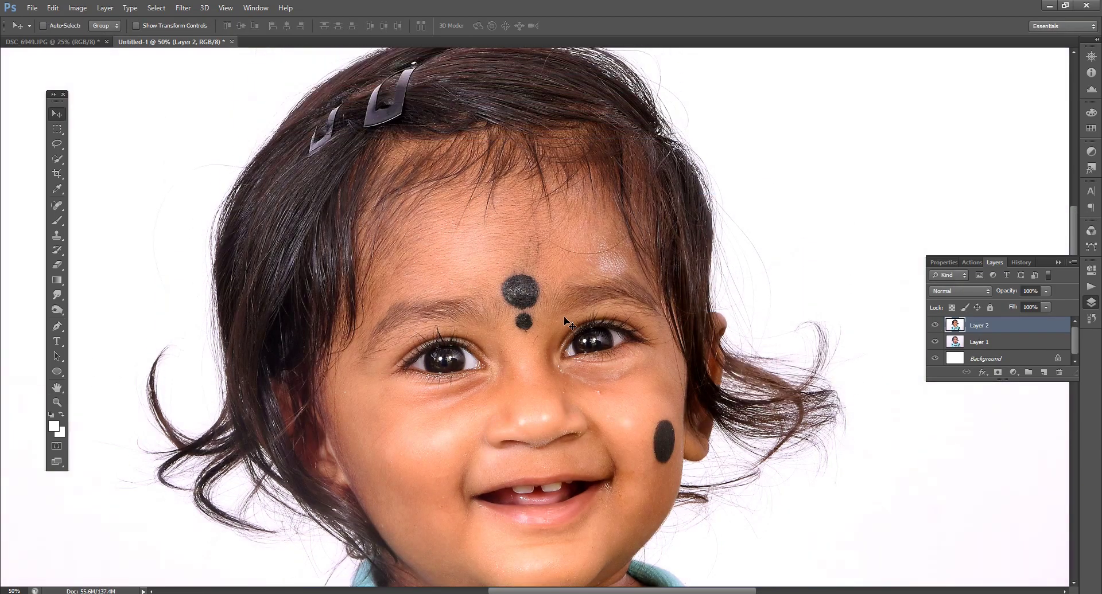
scroll(633, 262, "up", 2)
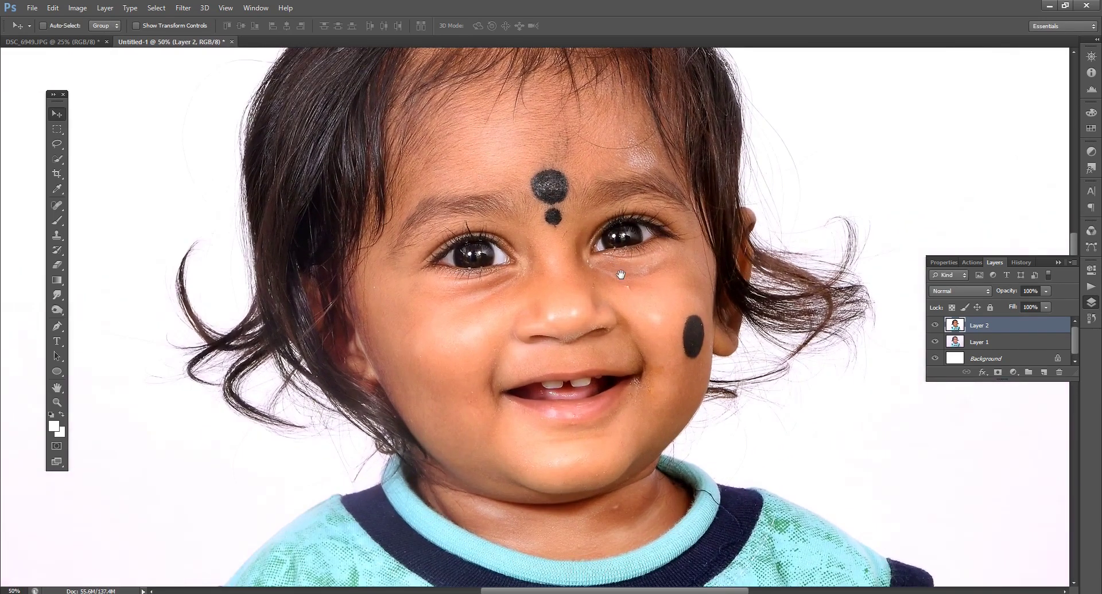
left_click_drag(618, 273, 578, 283)
key("ctrl+shift+alt+n")
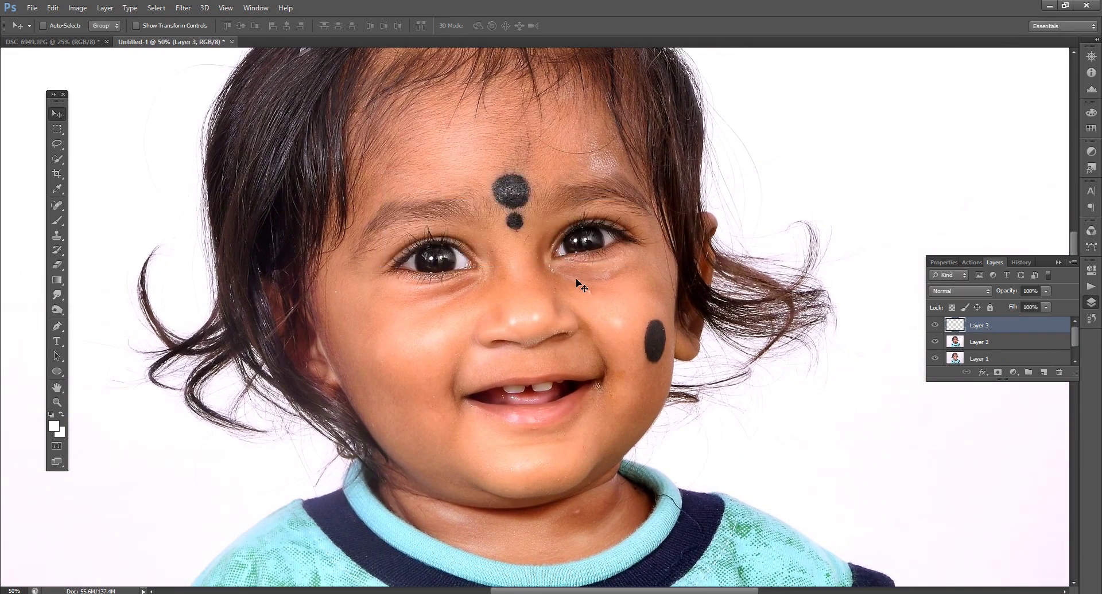
- Choose the brush with a light pink foreground colour
left_click(56, 223)
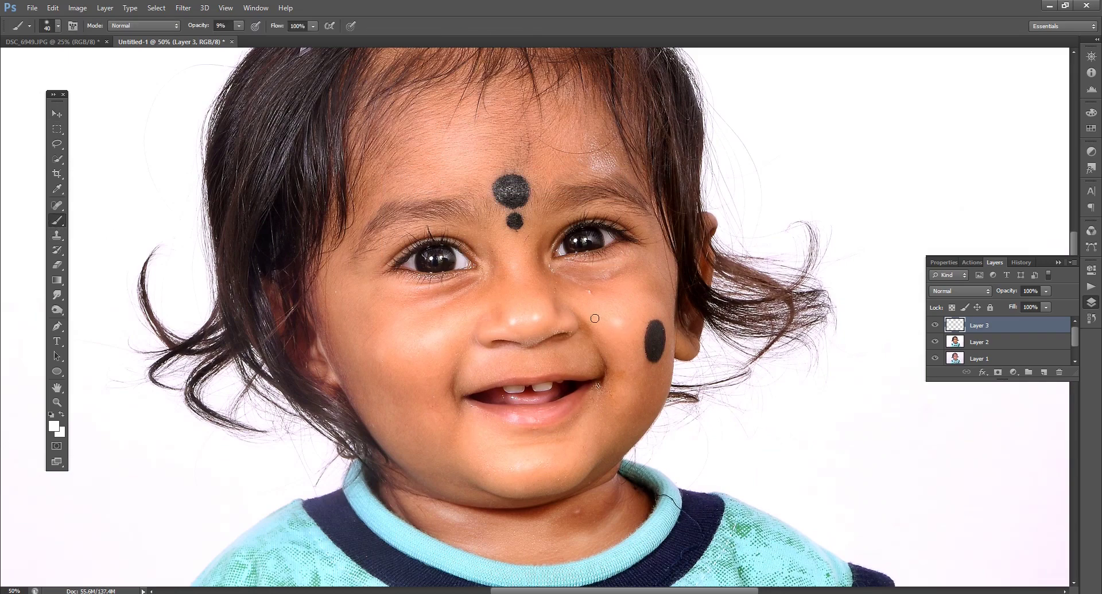
left_click(54, 426)
left_click(632, 167)
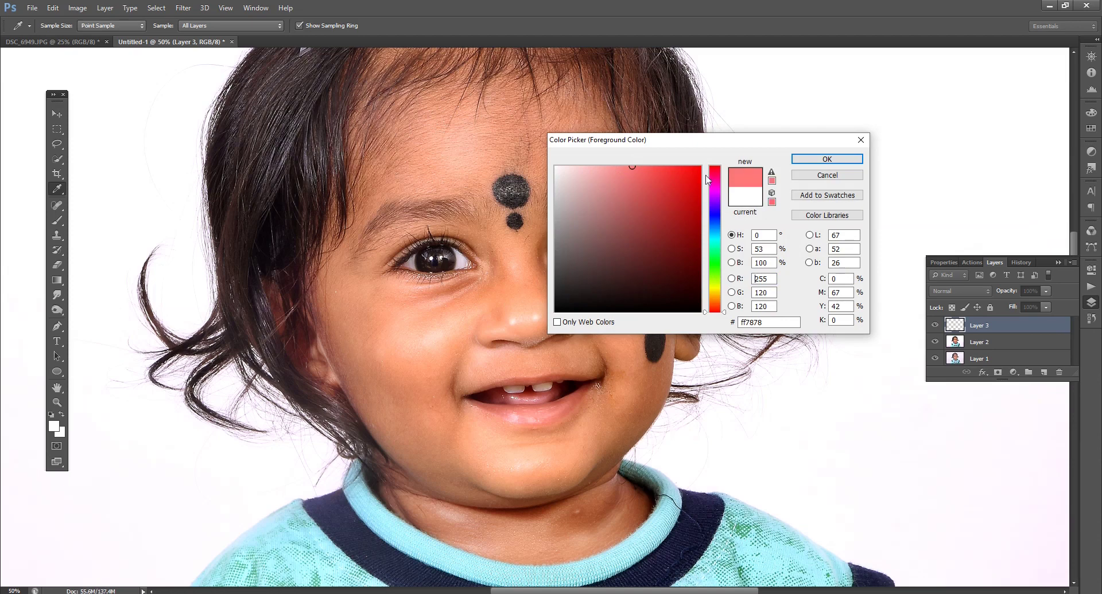
left_click_drag(717, 311, 717, 315)
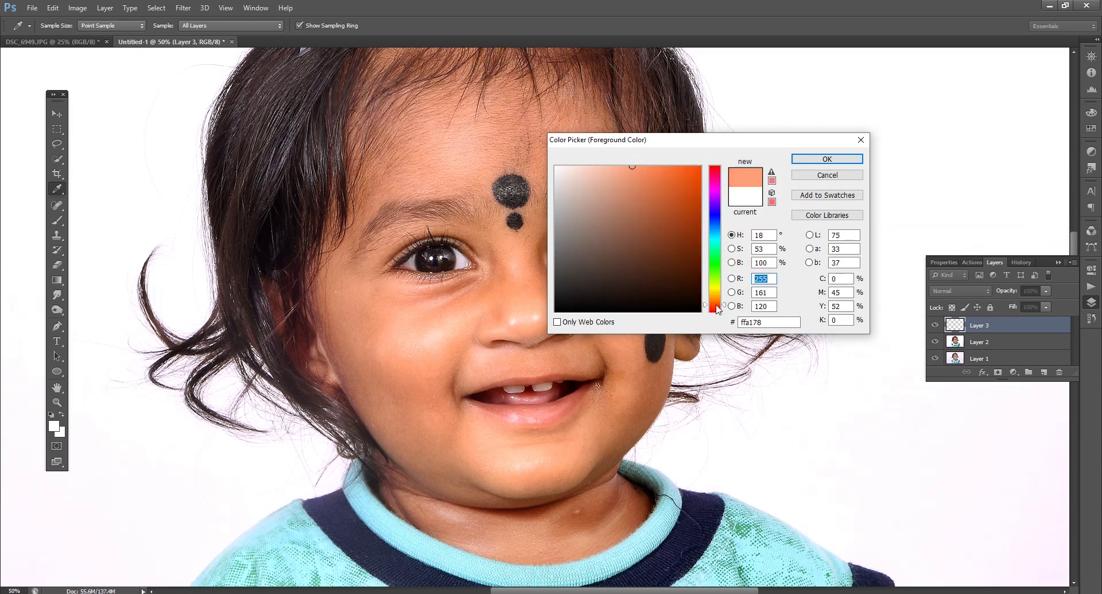
left_click(826, 159)
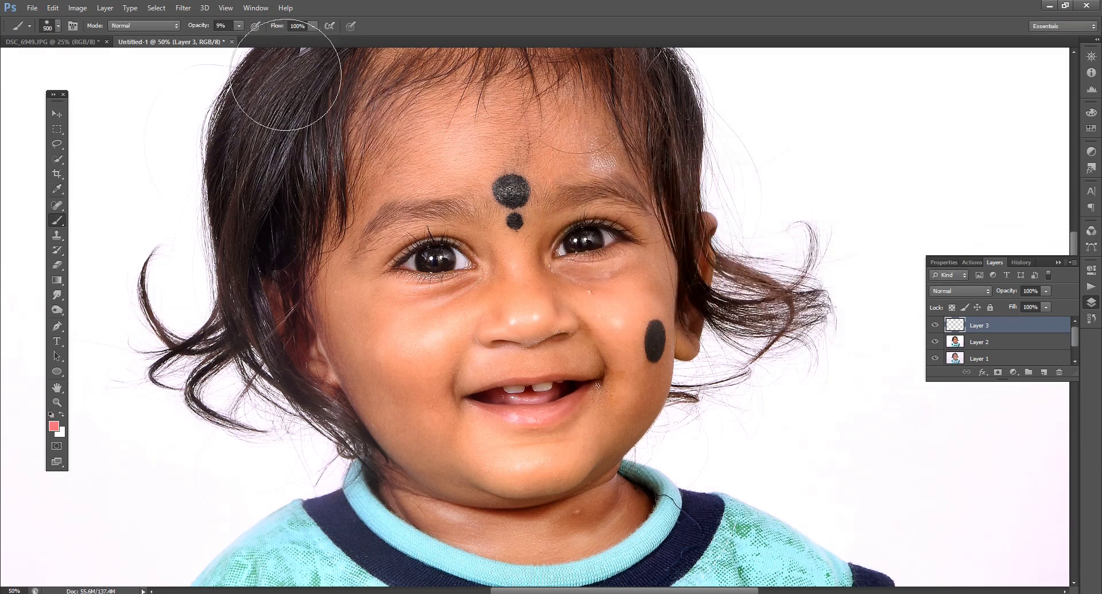
- Set both the brush mode and Layer 3's blend mode to Color
left_click(144, 26)
left_click(142, 332)
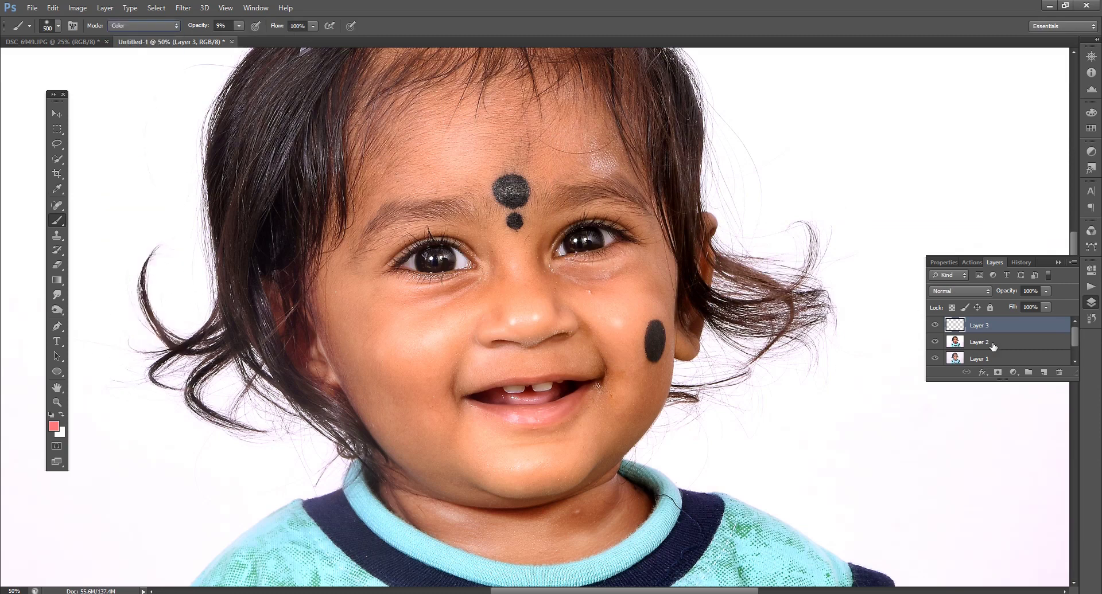
left_click(959, 291)
left_click(957, 577)
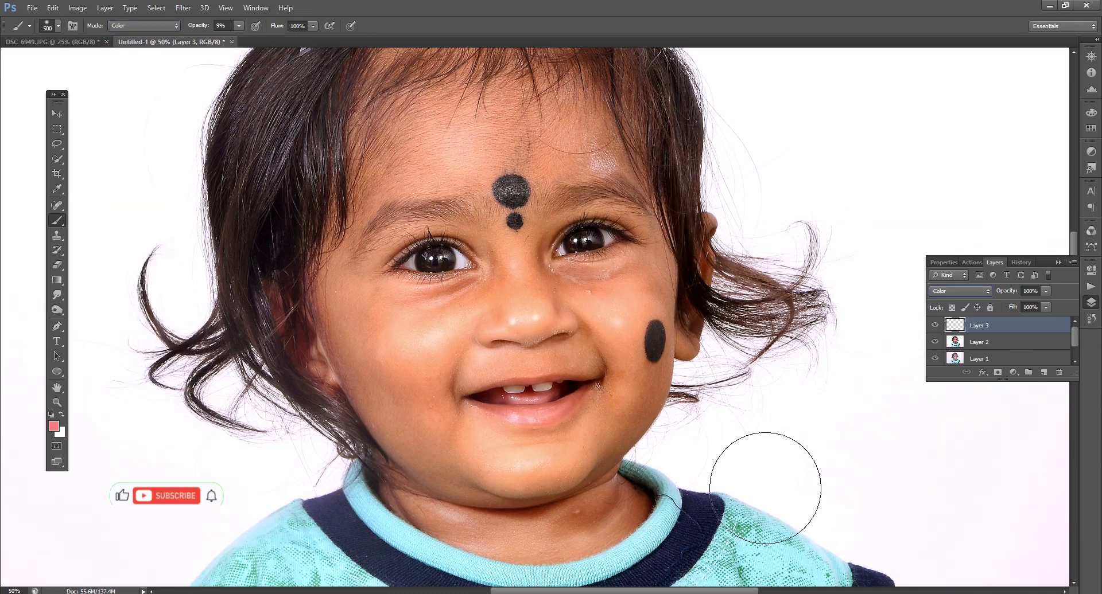
- Paint a soft pink tint over the cheeks, nose and forehead
key("bracketleft")
left_click_drag(406, 344, 420, 348)
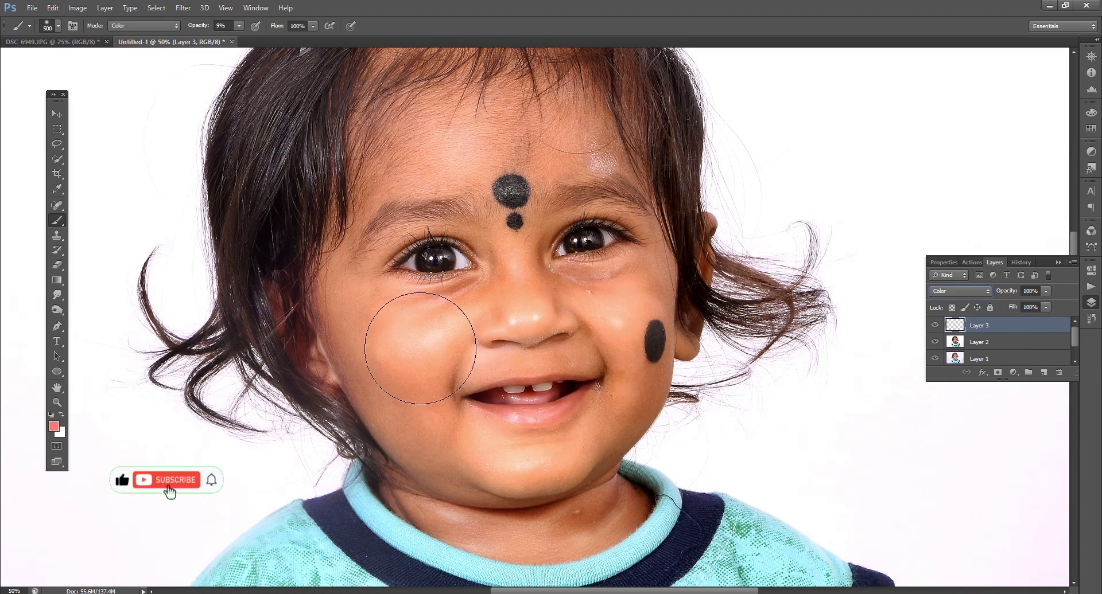
key("bracketleft")
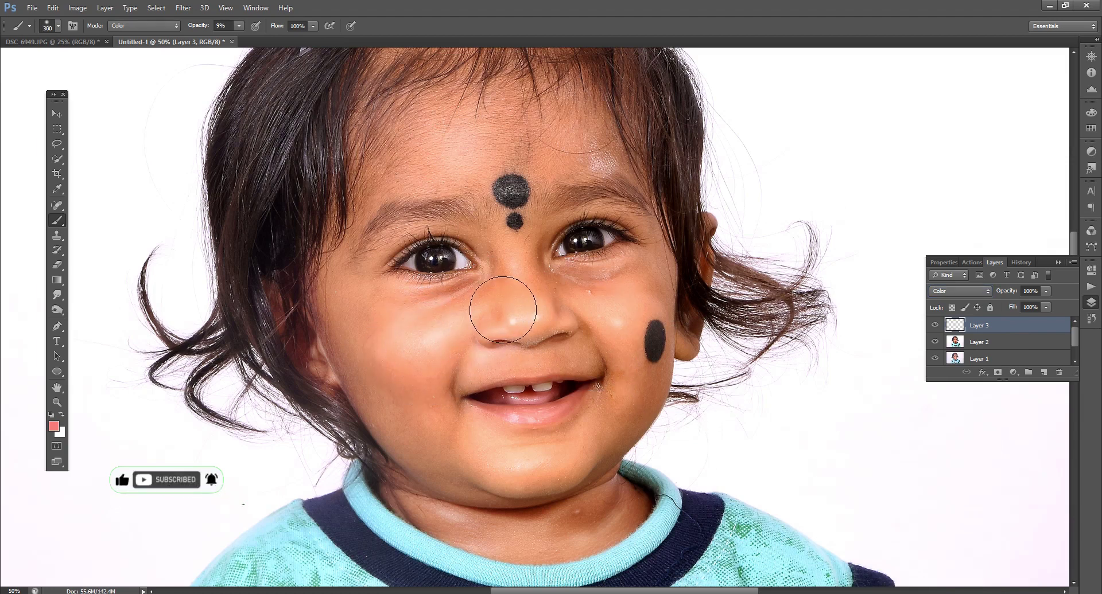
left_click_drag(524, 318, 590, 295)
key("bracketright")
key("bracketright")
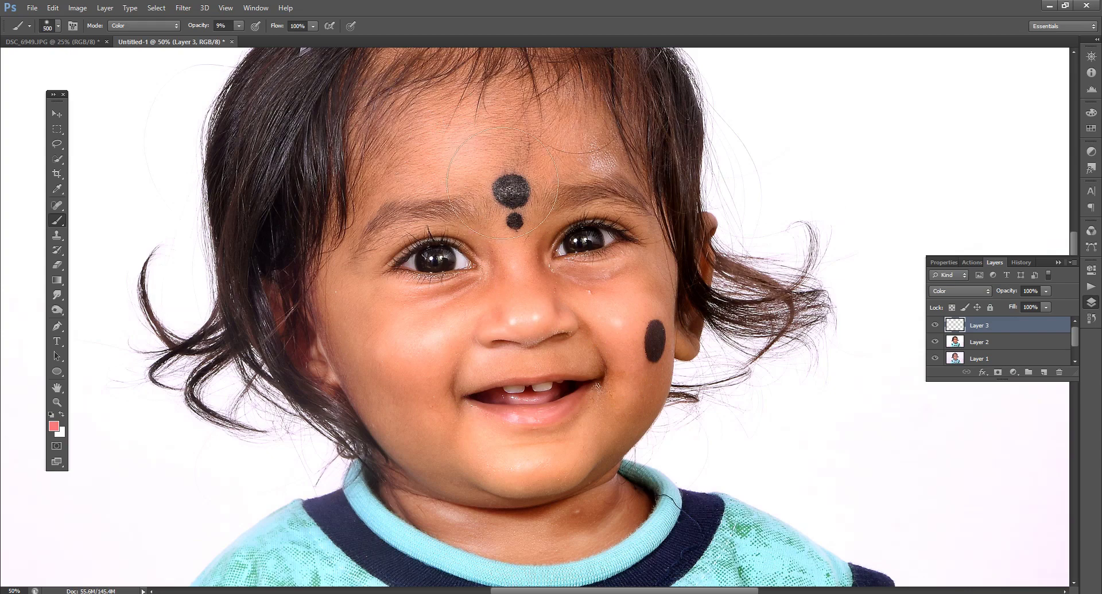
key("bracketleft")
left_click_drag(409, 319, 381, 344)
key("bracketleft")
key("bracketright")
key("bracketright")
key("ctrl+minus")
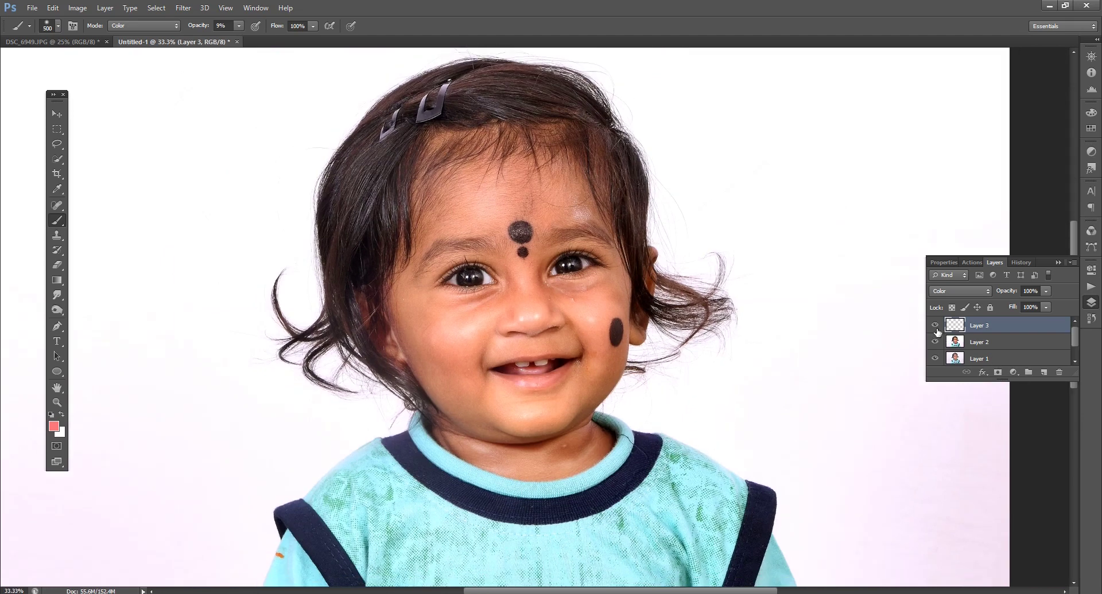
- Reduce Layer 3's fill to 51%
left_click(1045, 307)
key("v")
key("alt+bracketleft")
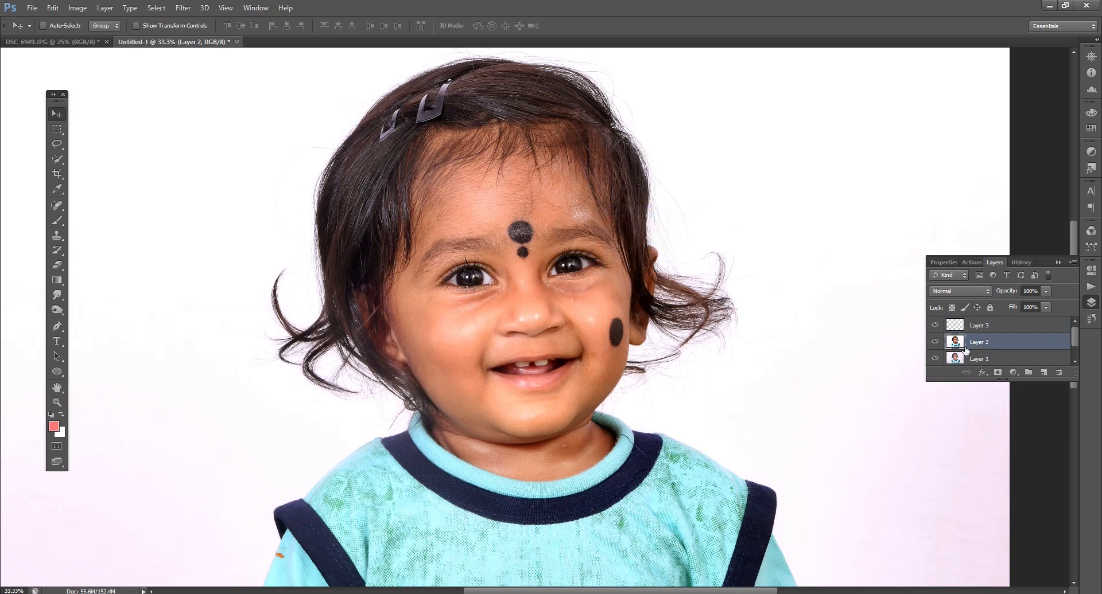
scroll(608, 339, "down", 1)
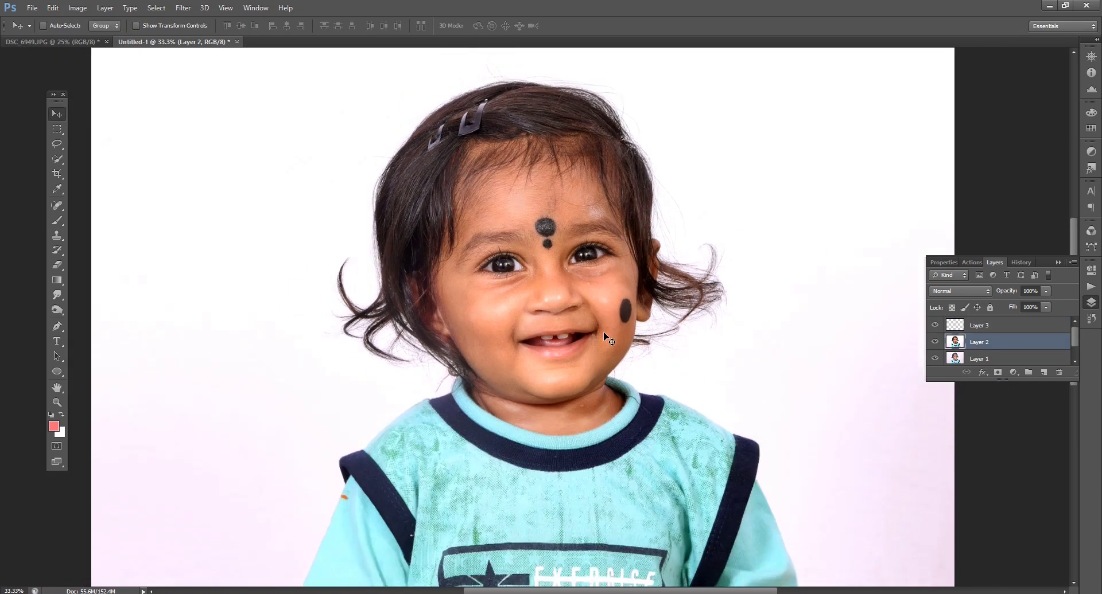
scroll(608, 339, "up", 1)
- Paint a faint light green (#78ff9b) tint on the neck at 33.3% zoom
key("b")
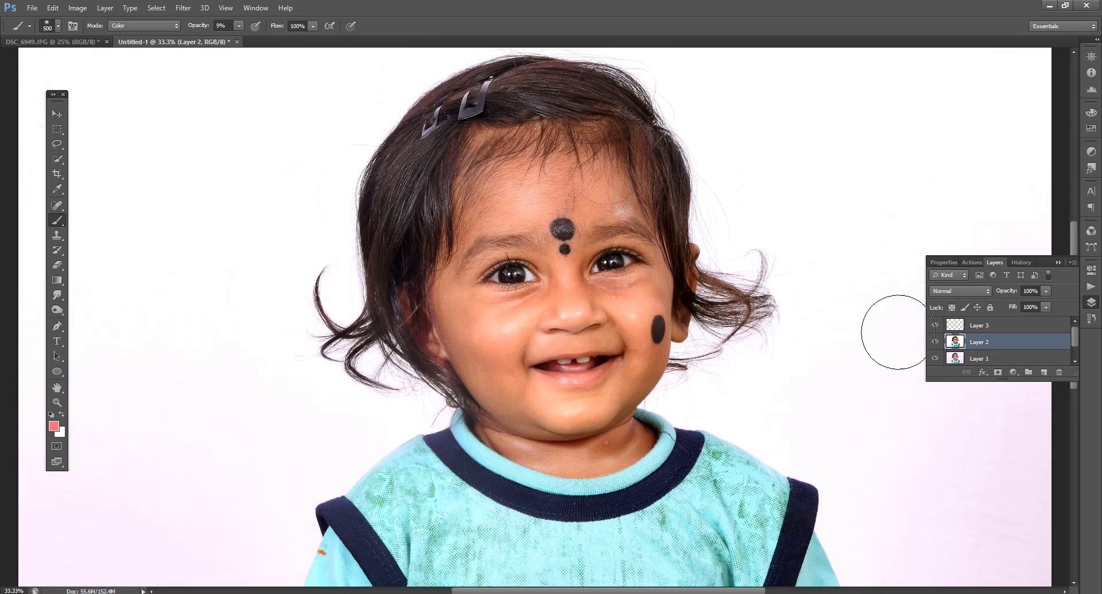
left_click(985, 326)
left_click(54, 426)
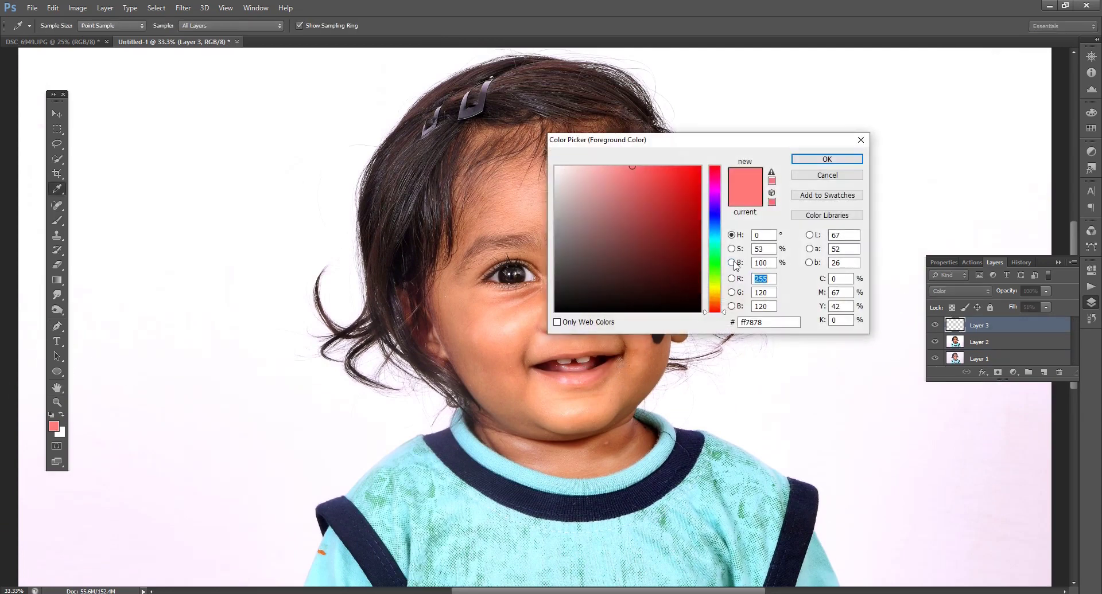
left_click(716, 264)
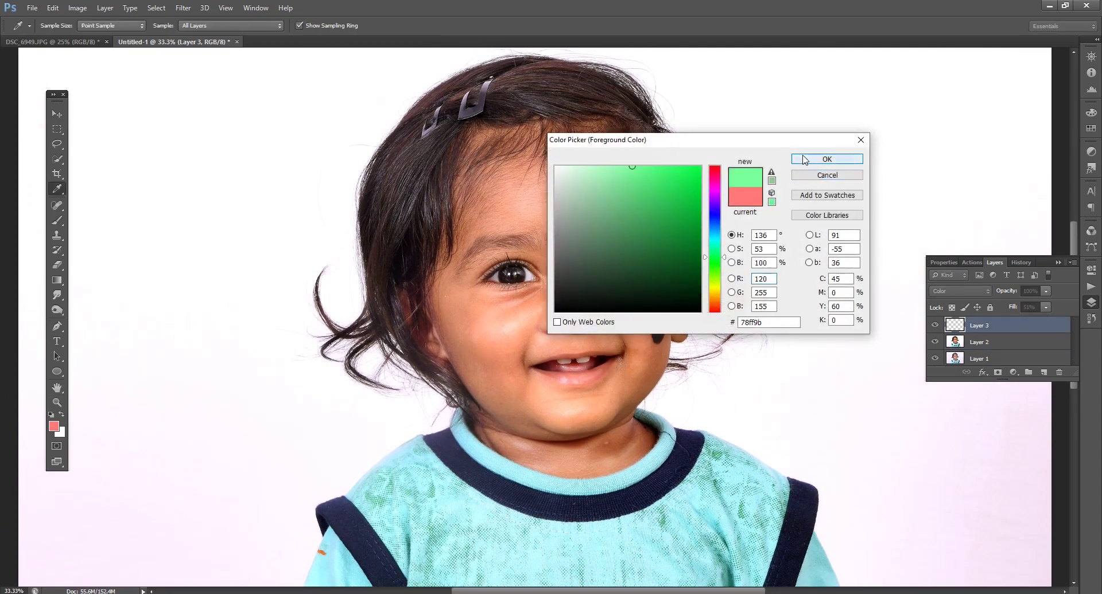
left_click(826, 159)
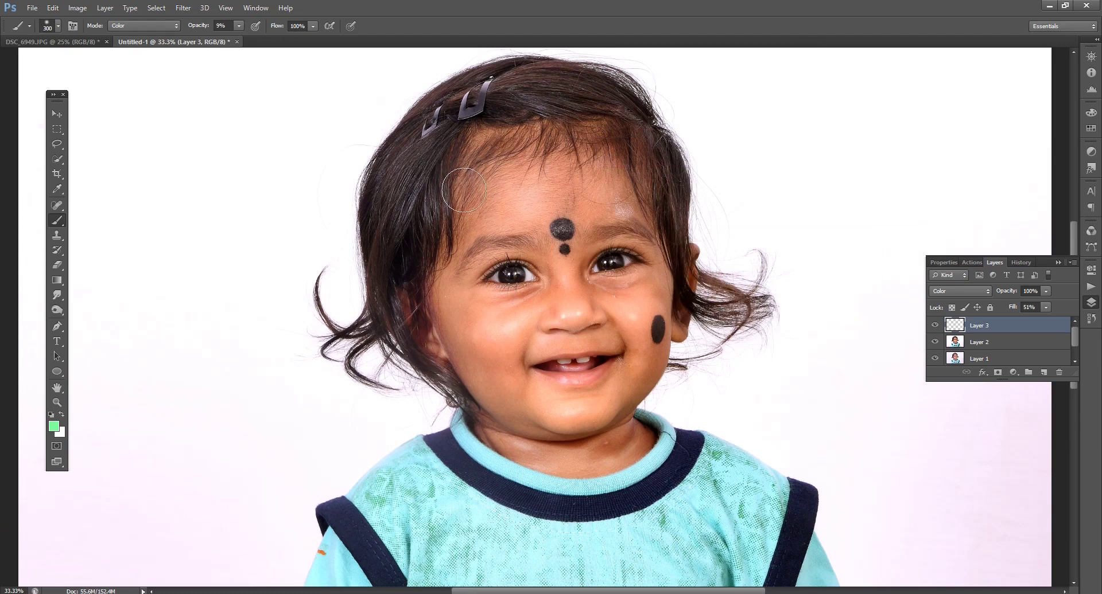
key("bracketright")
key("bracketright")
left_click_drag(601, 465, 631, 431)
key("bracketleft")
key("bracketleft")
key("bracketleft")
key("ctrl+minus")
key("ctrl+minus")
key("ctrl+plus")
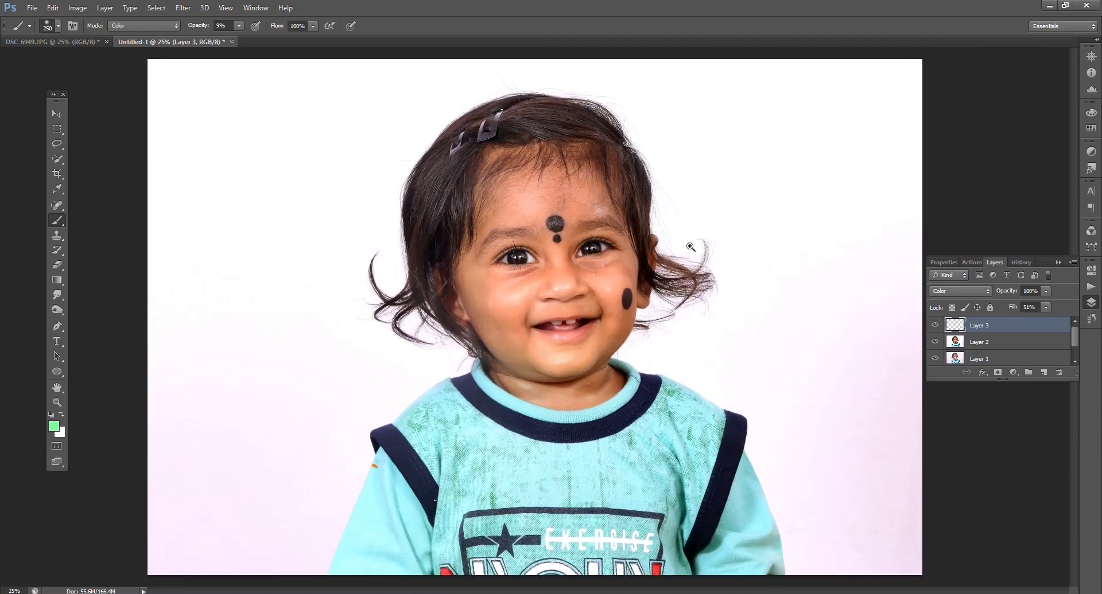
key("ctrl+plus")
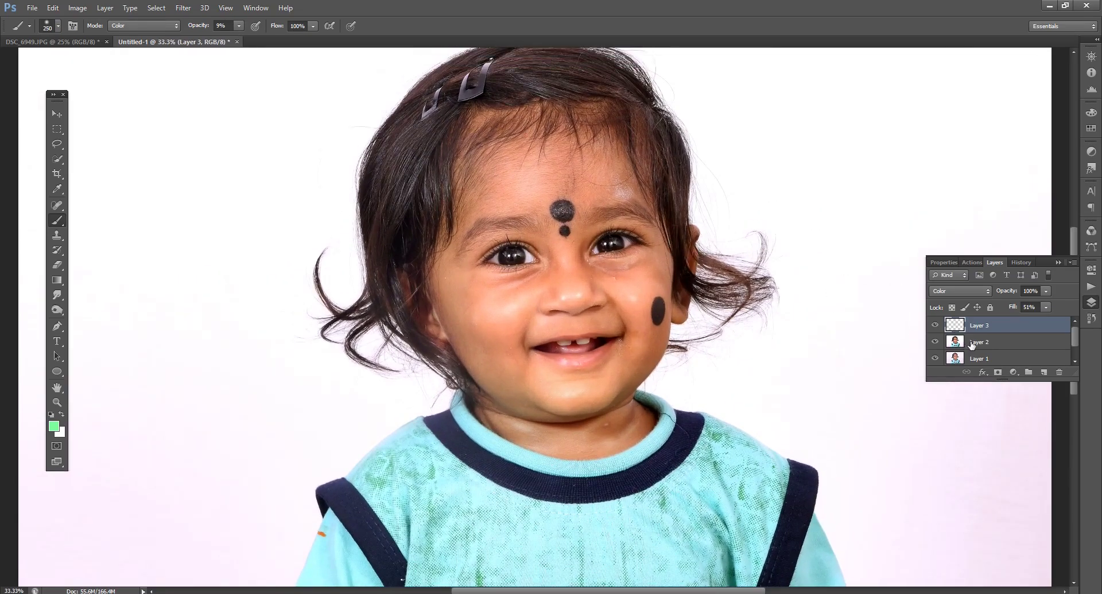
- Apply Match Color with Luminance 125, Color Intensity 109 and Fade 14, then fade it to 50%
left_click(78, 7)
mouse_move(95, 36)
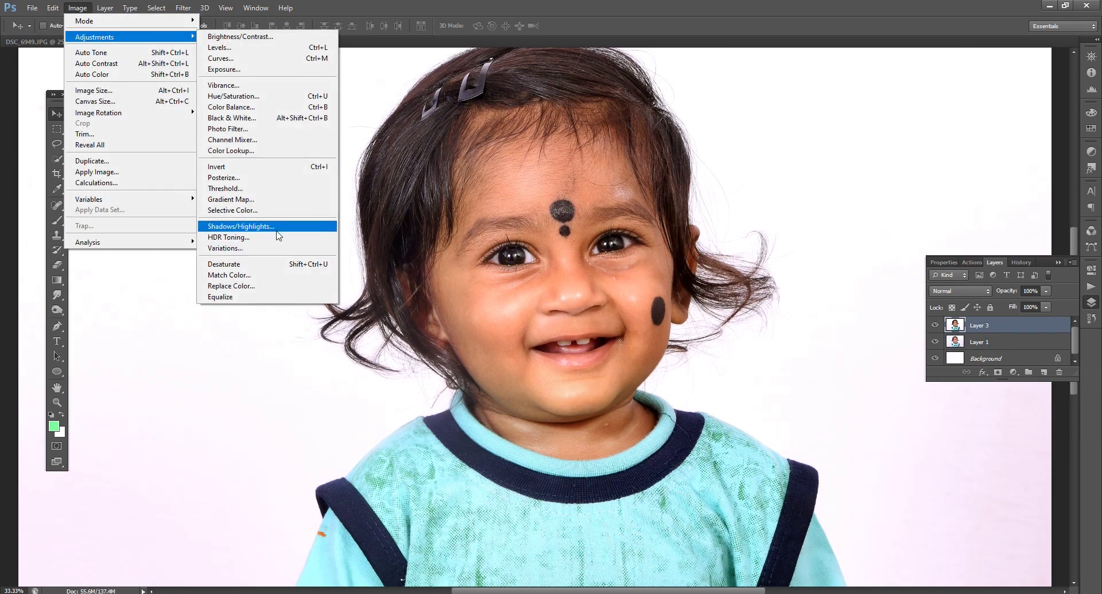
left_click(253, 275)
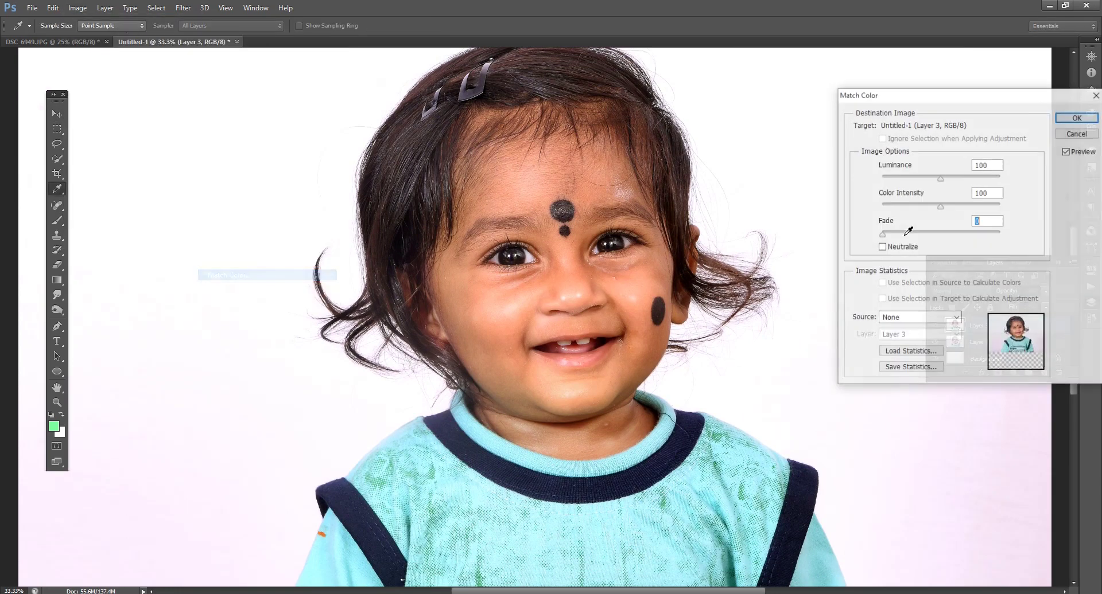
key("shift+Tab")
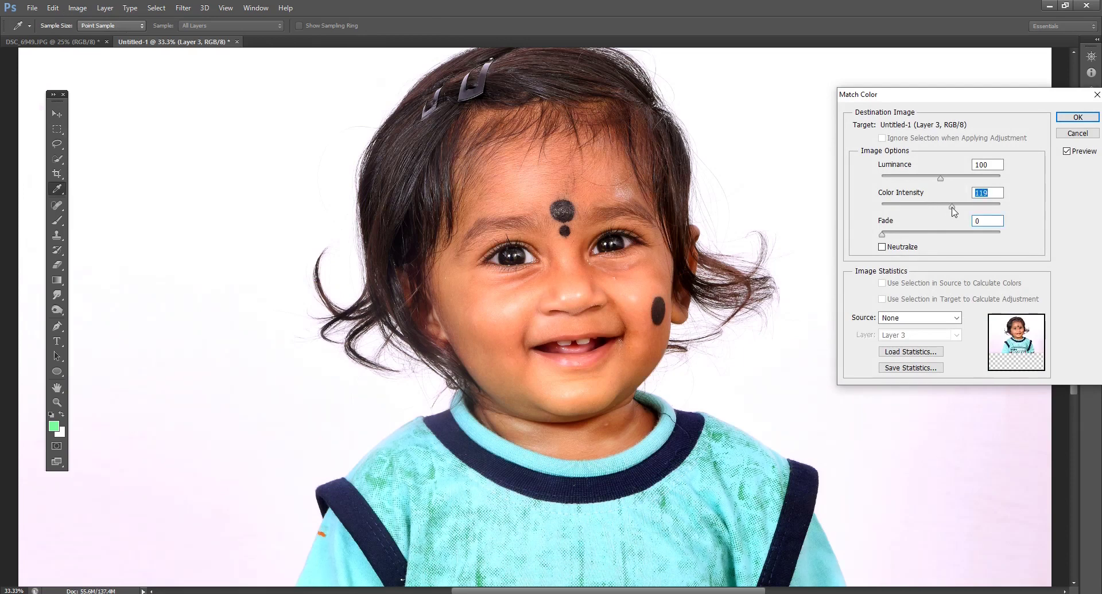
mouse_move(946, 180)
left_mouse_down()
mouse_move(955, 179)
mouse_move(941, 179)
left_mouse_up()
left_click(898, 233)
left_click_drag(943, 207, 945, 208)
left_click(1077, 117)
key("v")
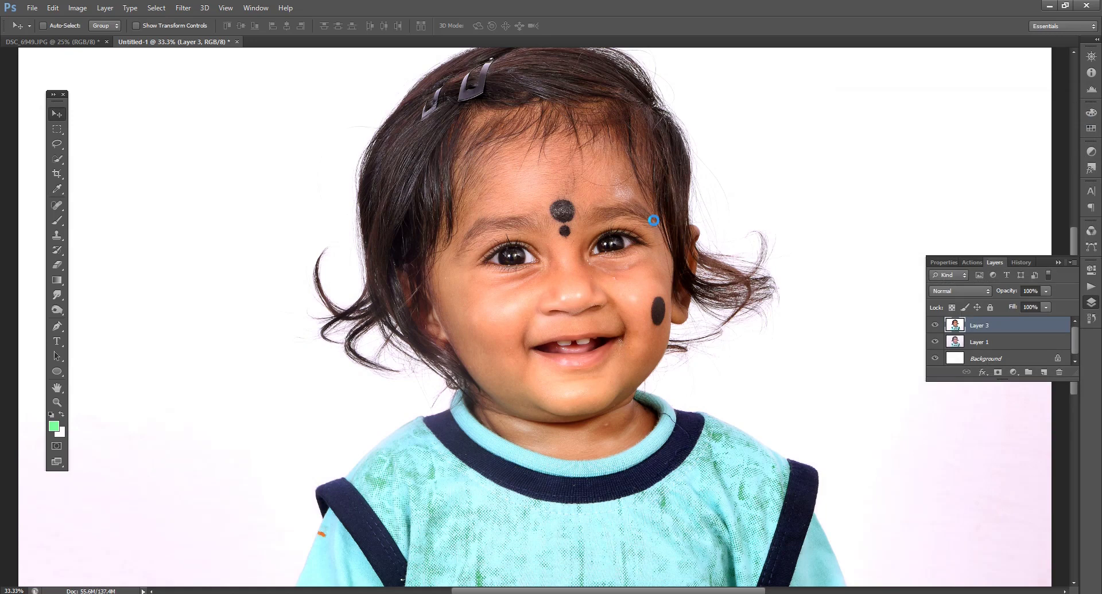
key("ctrl+shift+f")
left_click(814, 167)
- Shift the portrait's midtones toward yellow with Color Balance Yellow/Blue at -11
left_click_drag(601, 305, 655, 320)
key("ctrl+z")
key("ctrl+b")
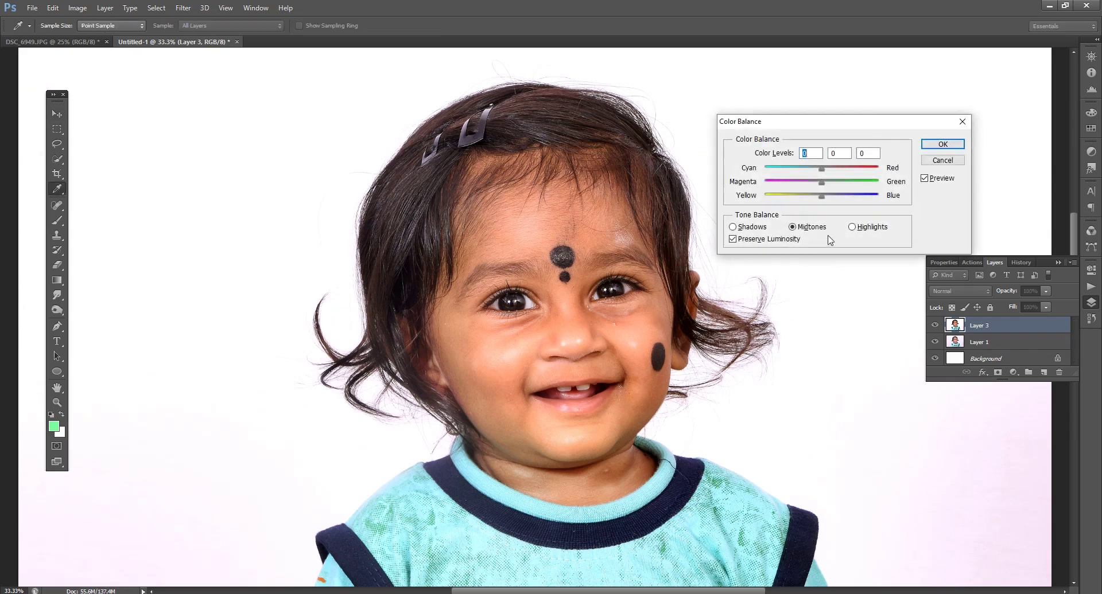
left_click_drag(819, 197, 816, 197)
left_click(816, 197)
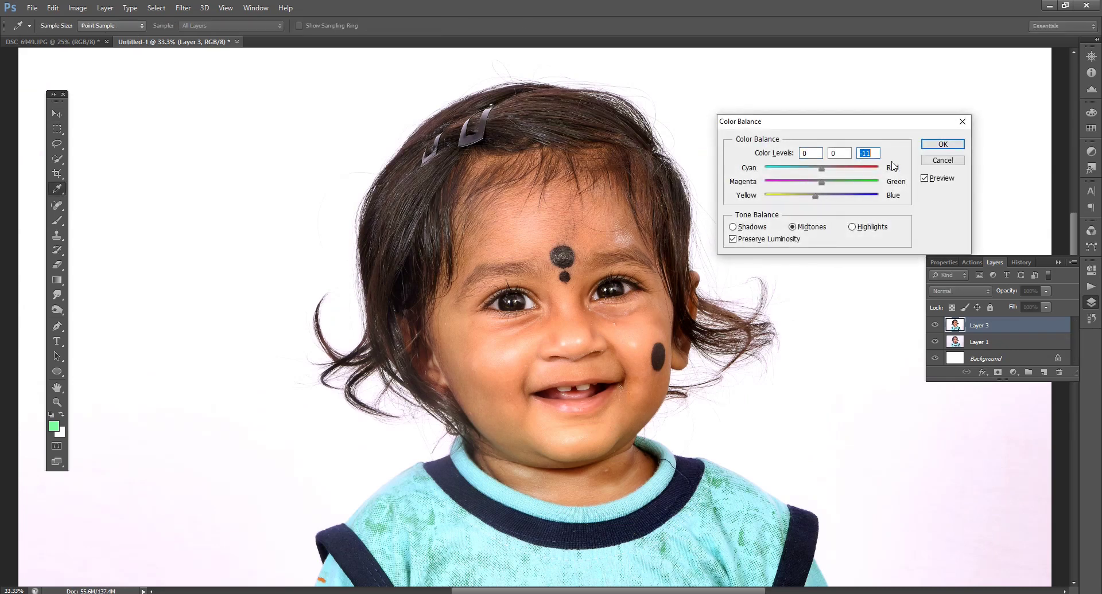
left_click(941, 144)
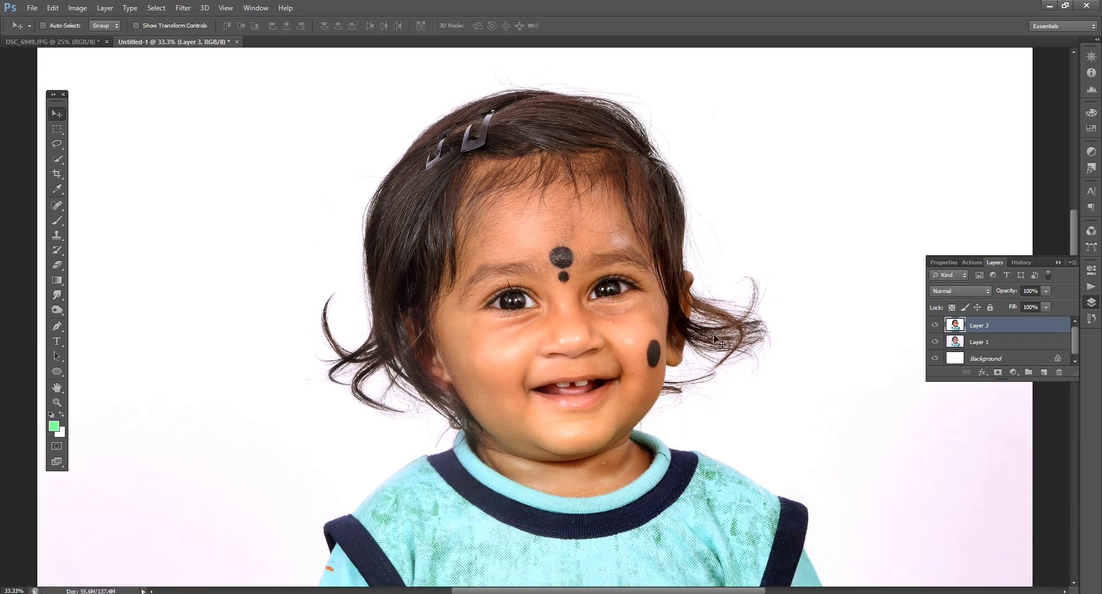
key("ctrl+minus")
key("ctrl+minus")
key("ctrl+plus")
key("ctrl+plus")
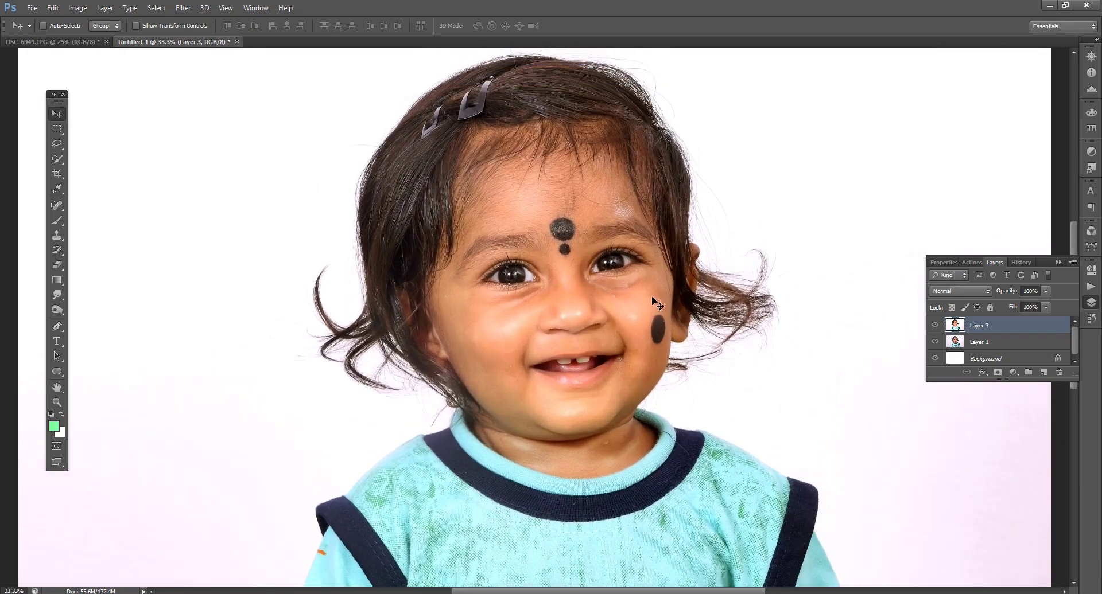
key("ctrl+plus")
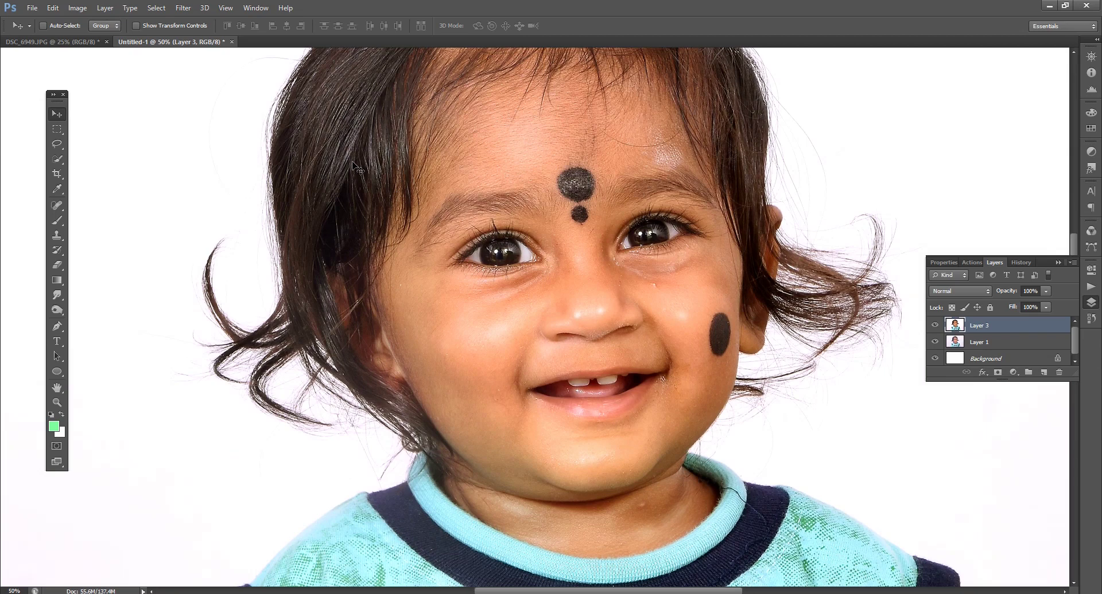
key("alt+i")
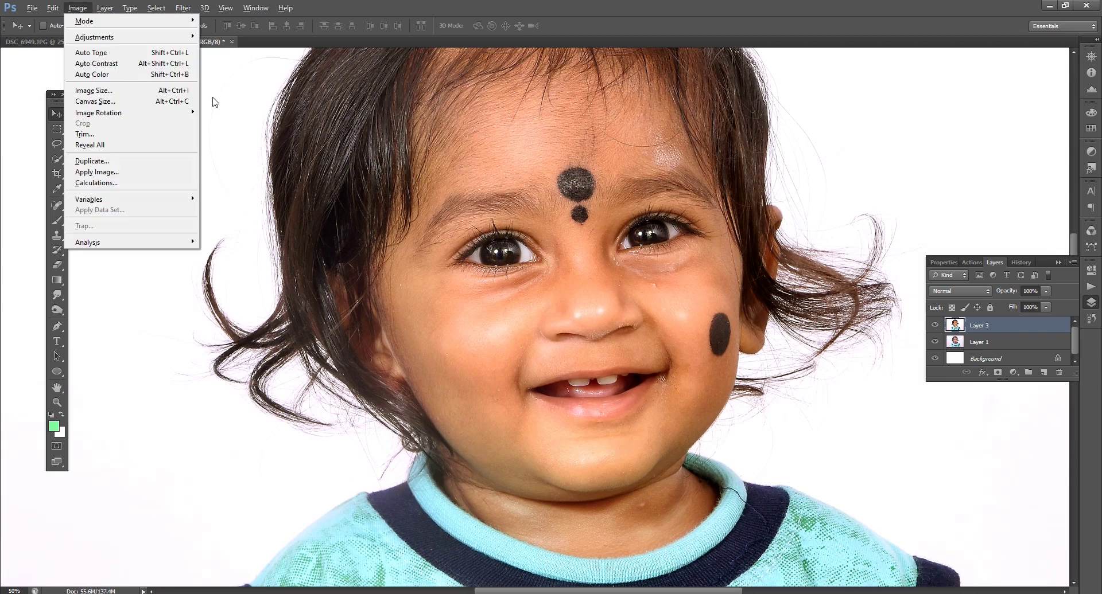
mouse_move(95, 37)
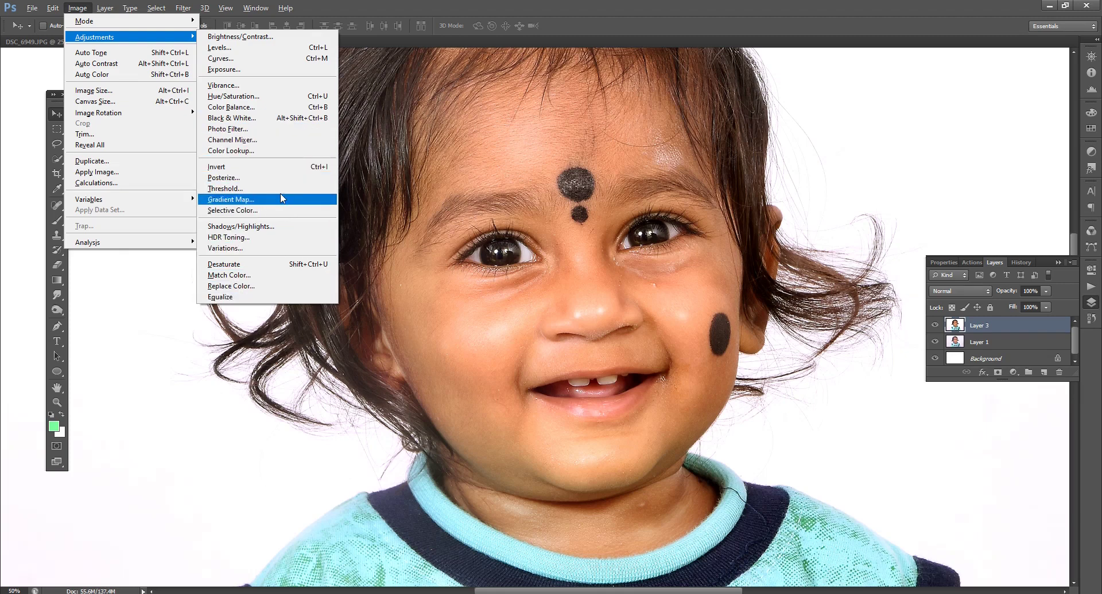
- Raise the portrait's brightness and contrast by 5 each with Brightness/Contrast
left_click(269, 39)
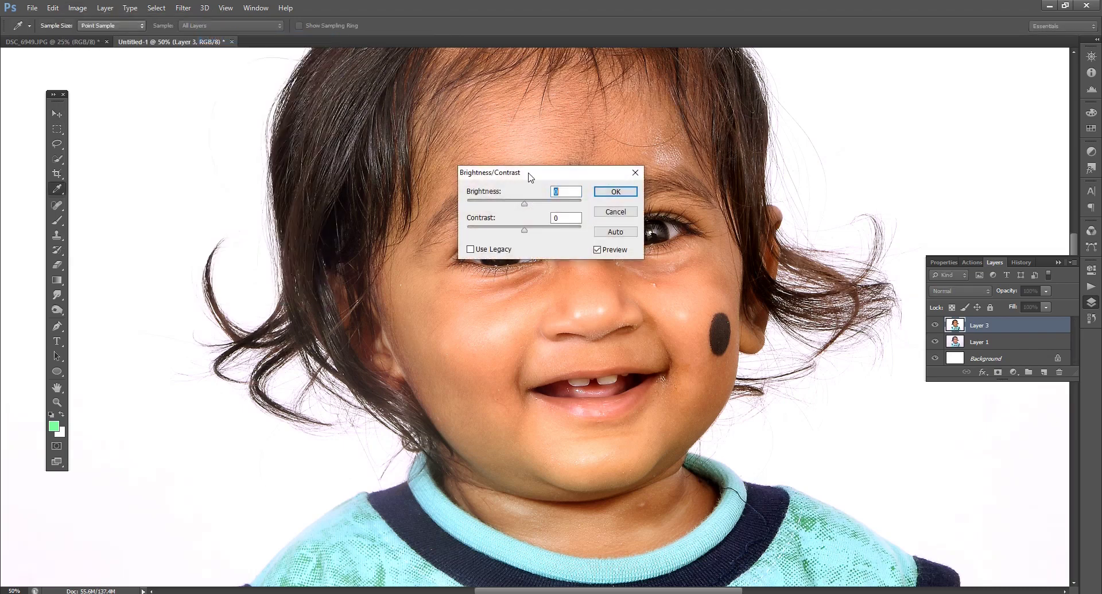
left_click_drag(529, 175, 849, 119)
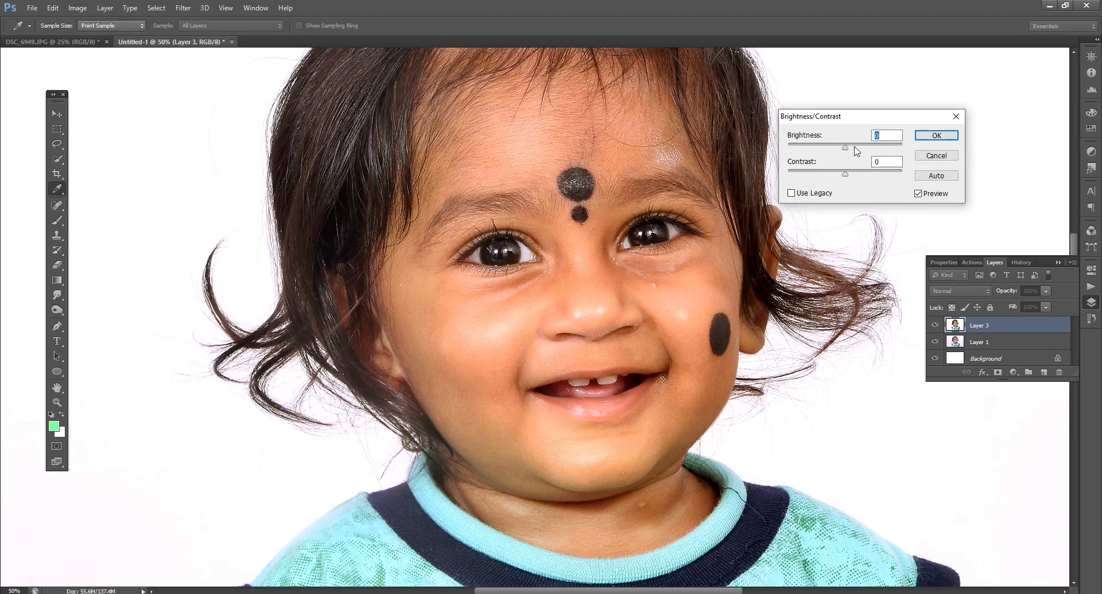
left_click(854, 148)
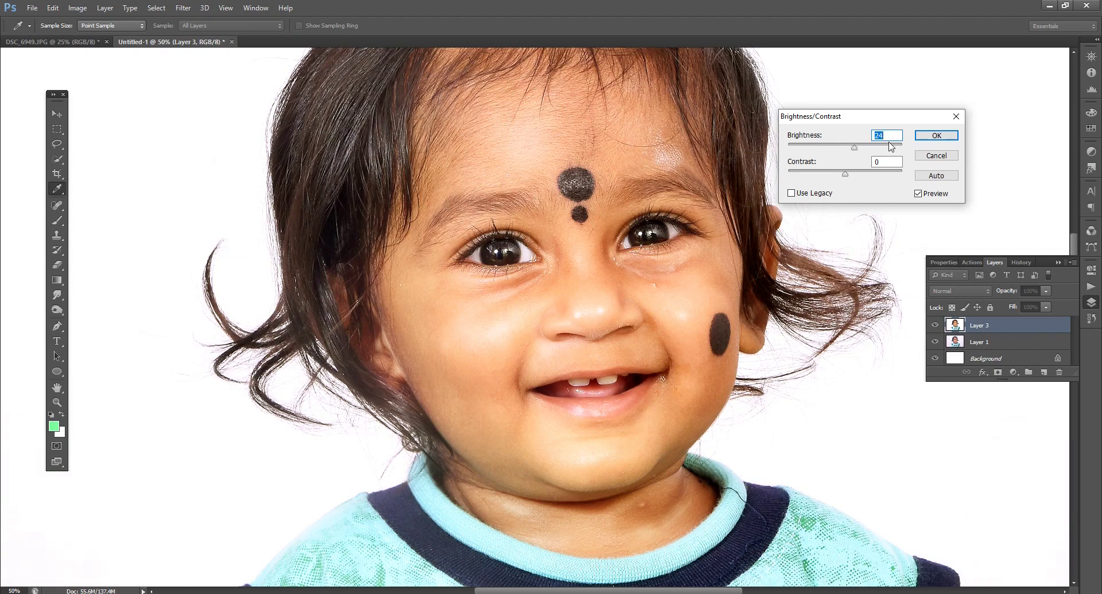
type("5")
key("Tab")
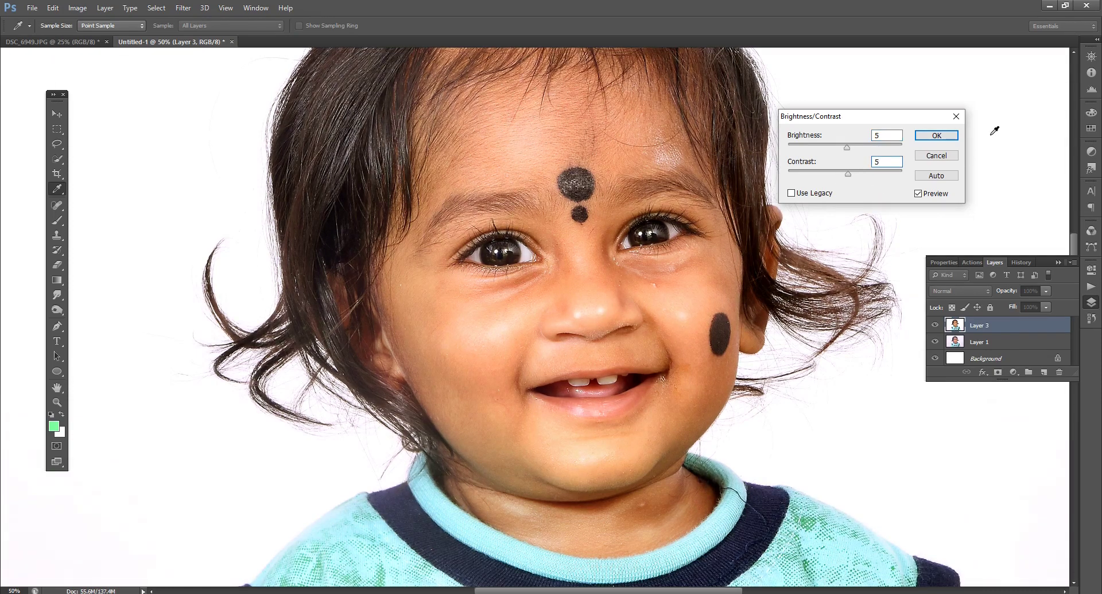
key("Return")
key("ctrl+minus")
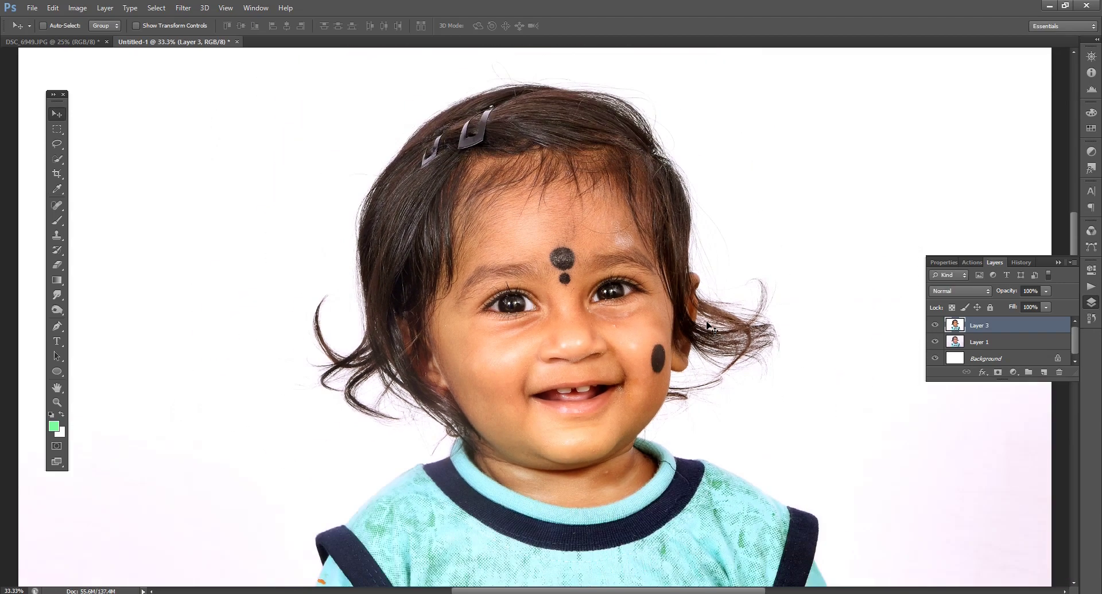
key("ctrl+minus")
key("ctrl+minus")
key("ctrl+plus")
key("ctrl+plus")
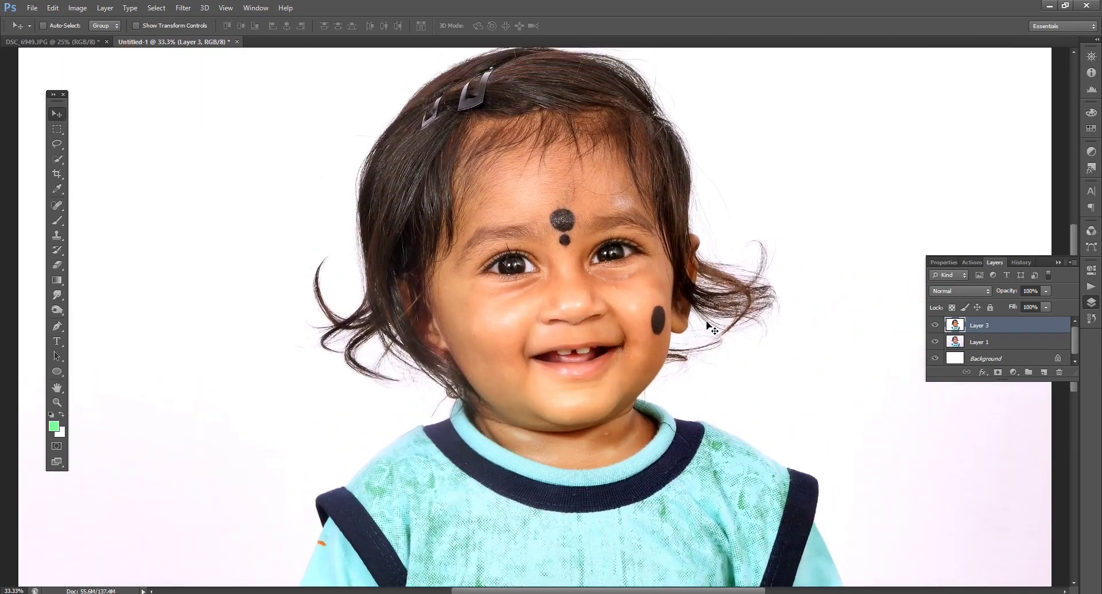
scroll(709, 327, "up", 1)
- Apply Levels with midtone 1.06, slightly deeper shadows and a lowered white input, then compare before/after
key("ctrl+l")
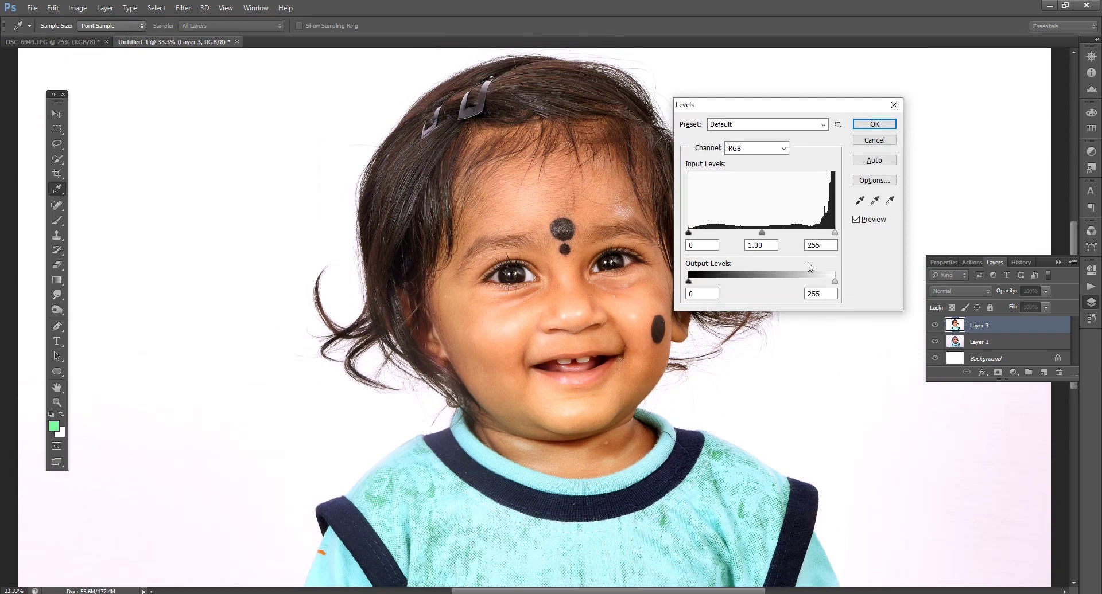
left_click_drag(760, 234, 759, 235)
left_click_drag(690, 232, 689, 234)
left_click_drag(834, 234, 836, 239)
left_click(874, 124)
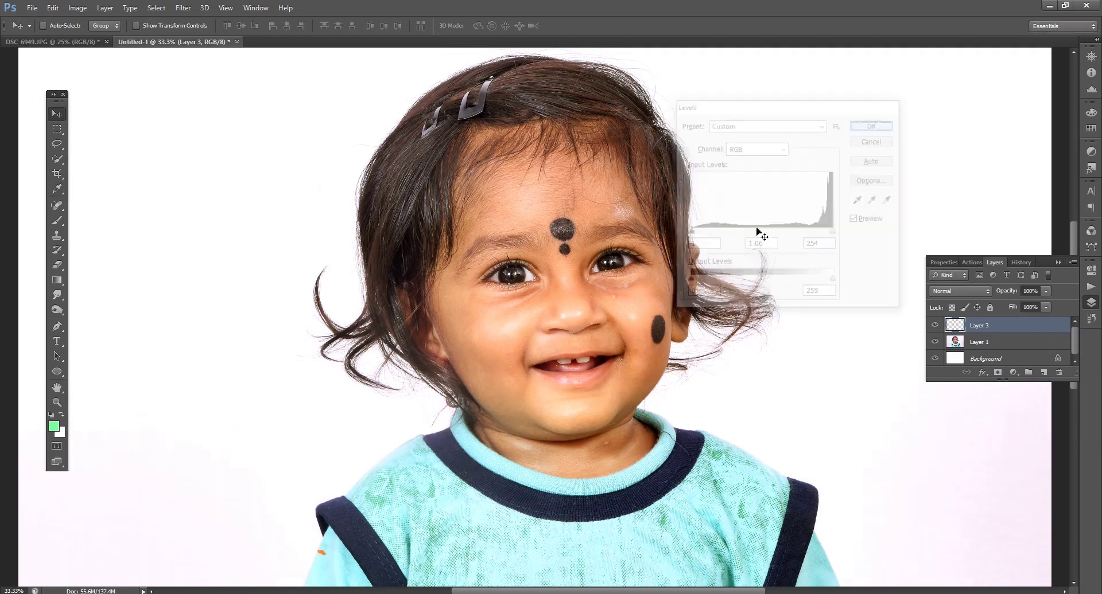
key("ctrl+minus")
key("ctrl+minus")
key("ctrl+plus")
key("ctrl+plus")
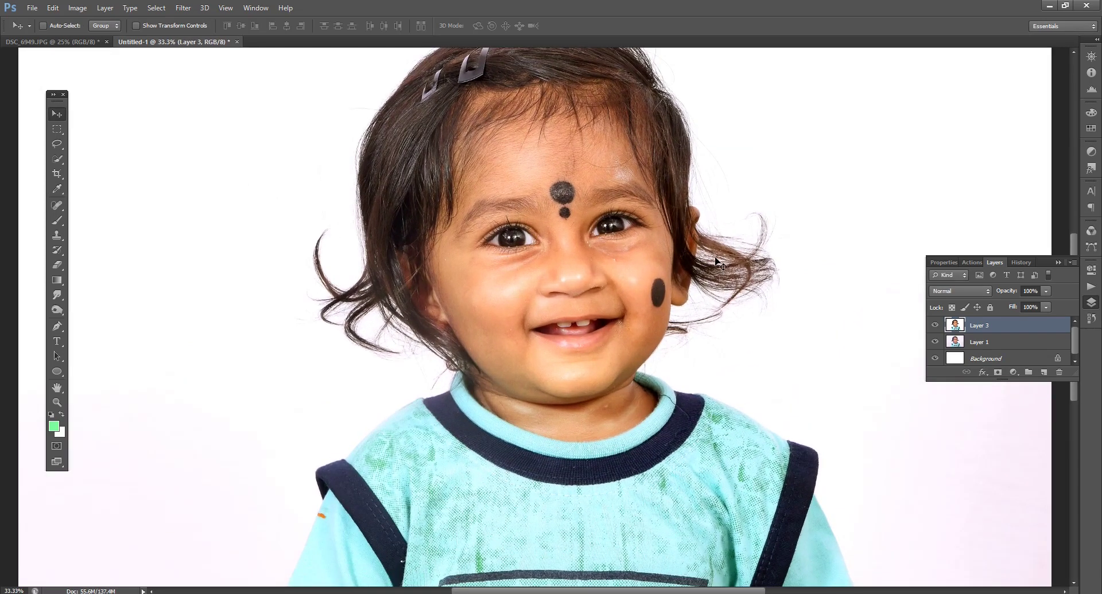
key("ctrl+minus")
key("ctrl+minus")
key("ctrl+plus")
key("ctrl+plus")
key("ctrl+minus")
left_click(934, 325)
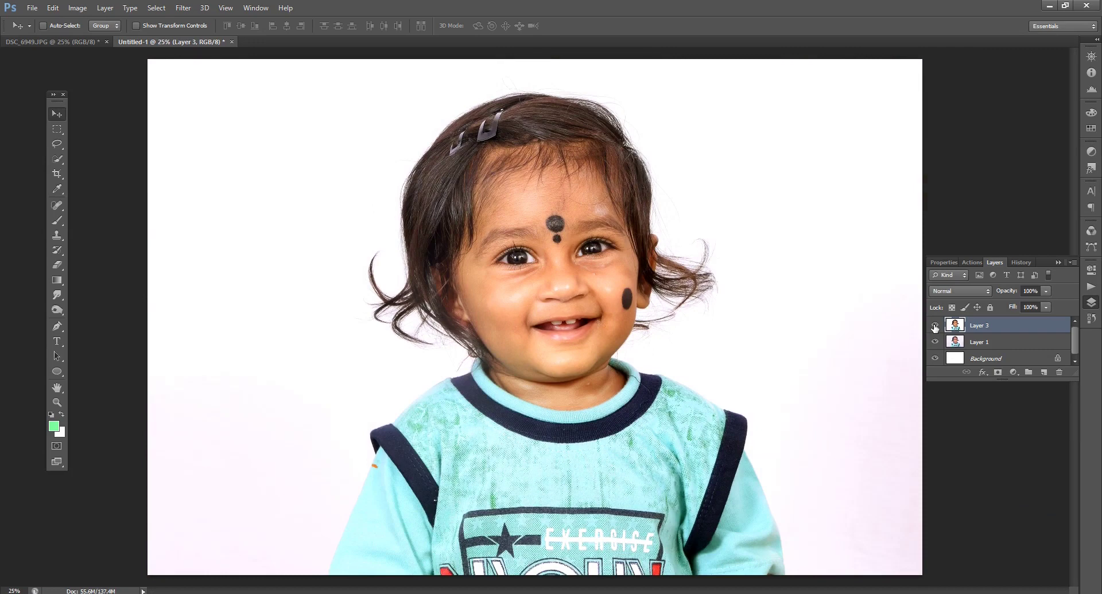
- Zoom in on the face and start Selective Color by adding a little black to the Reds
left_click(934, 325)
key("z")
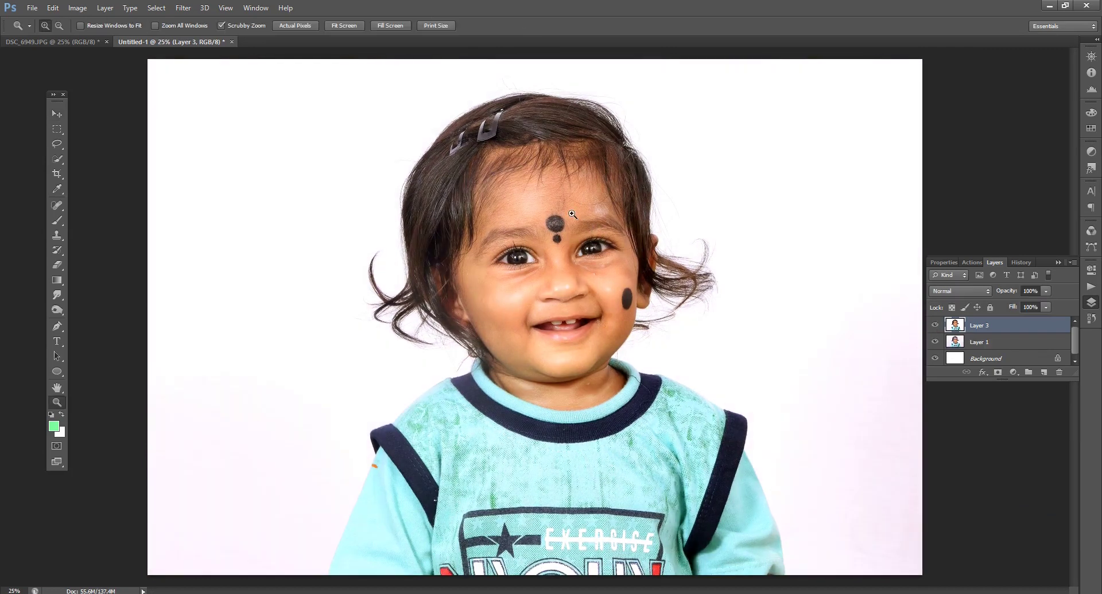
left_click(572, 214)
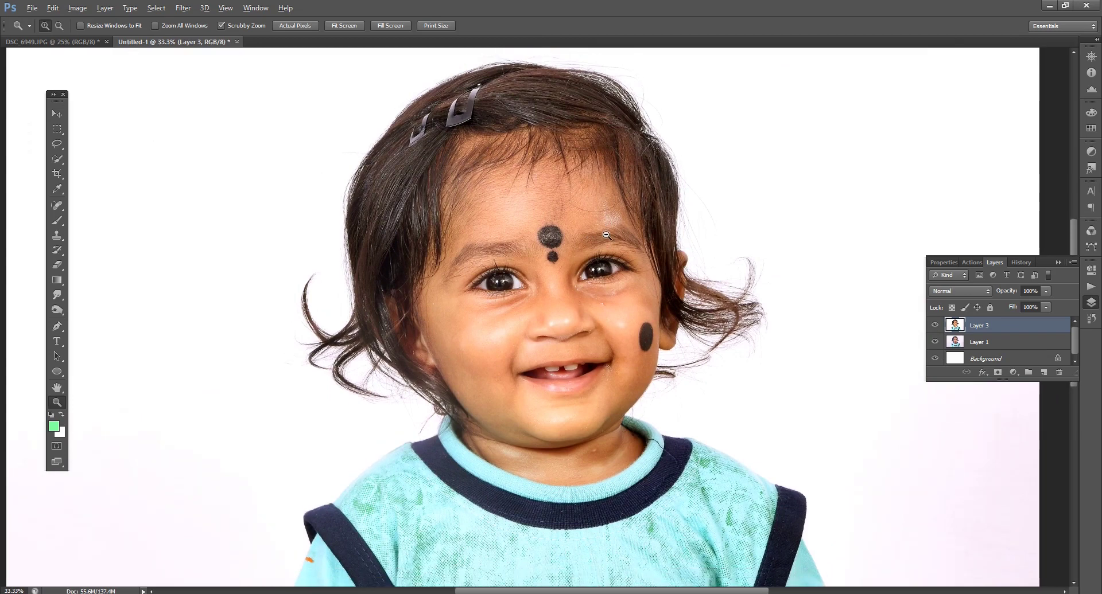
key("alt+i")
key("a")
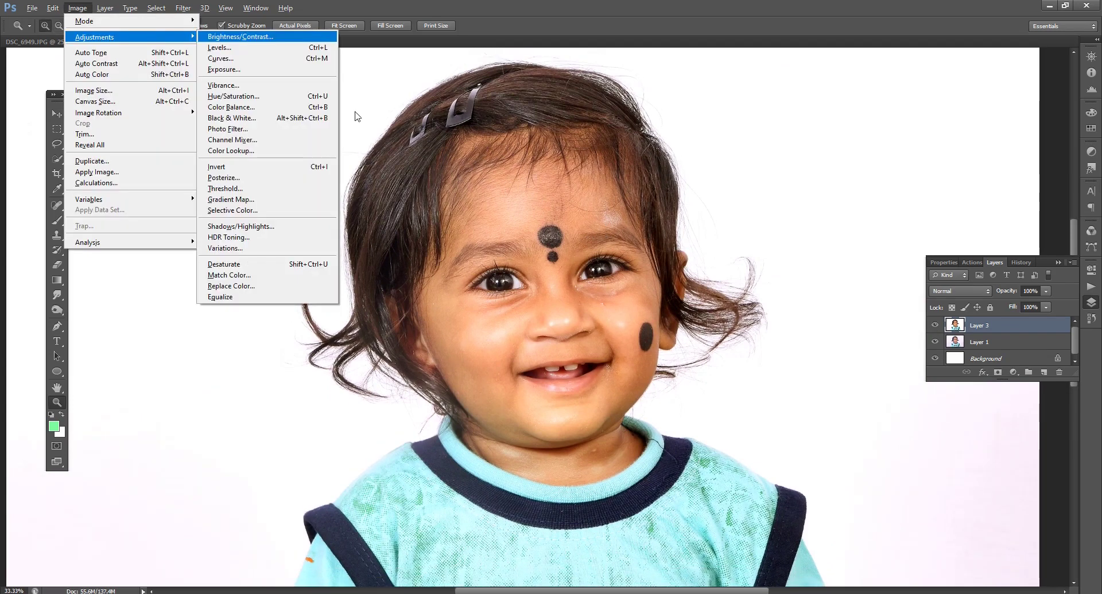
left_click(265, 211)
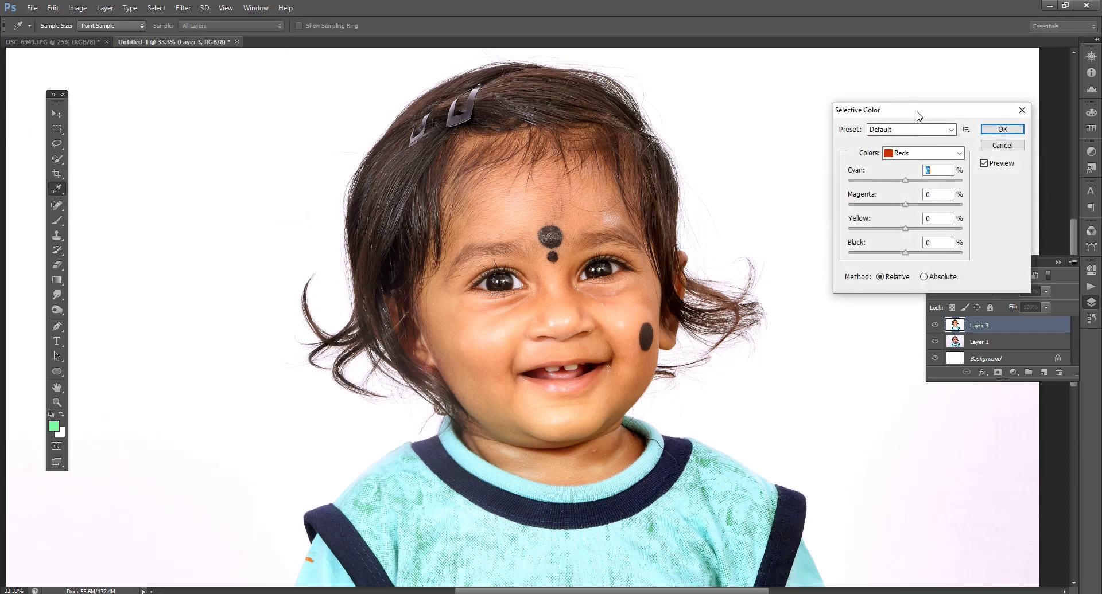
left_click_drag(916, 121, 863, 114)
left_click_drag(851, 247, 855, 247)
- Add a little black and cyan to the Yellows in Selective Color
key("shift+Tab")
key("shift+Tab")
key("shift+Tab")
key("alt+Down")
key("Down")
key("Return")
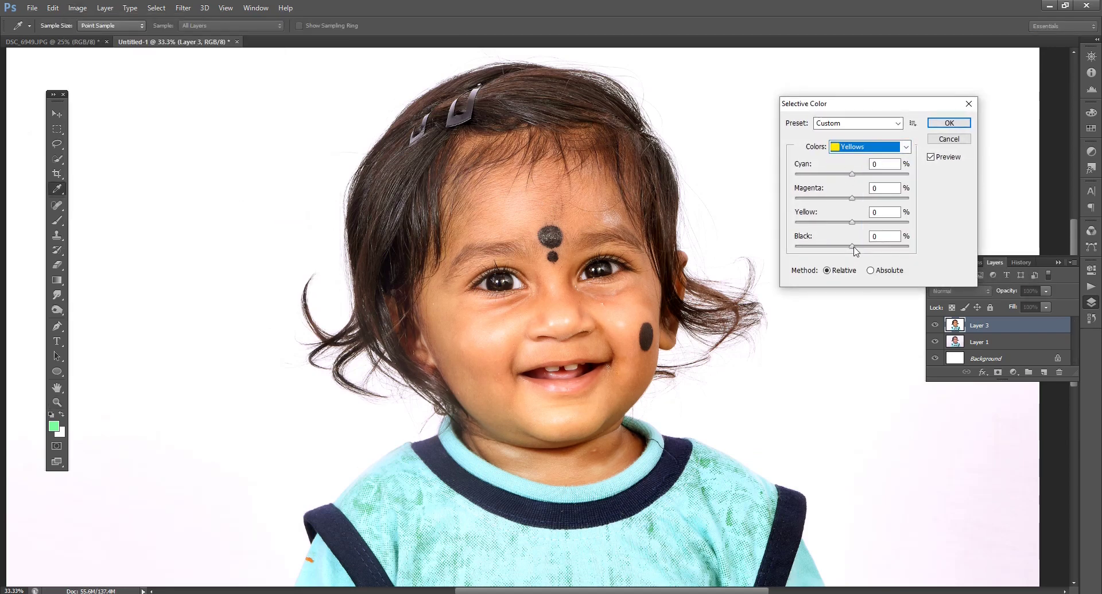
left_click_drag(853, 247, 855, 248)
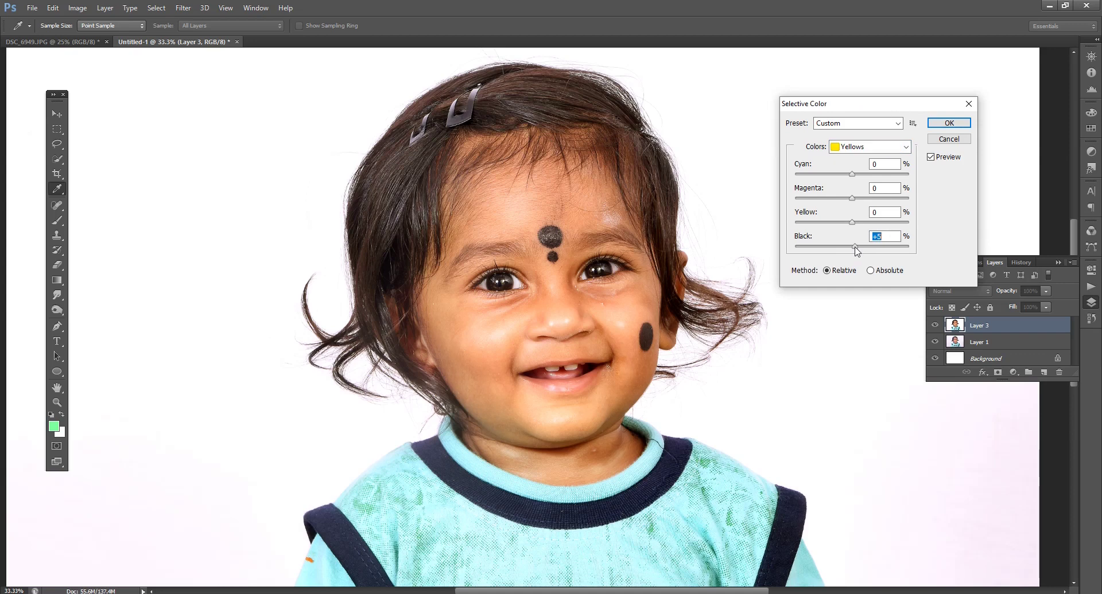
left_click_drag(852, 174, 856, 174)
- Set Reds cyan to −21 and Blacks black to +17, then apply Selective Color
left_click(855, 148)
left_click(859, 161)
left_click_drag(856, 178, 840, 177)
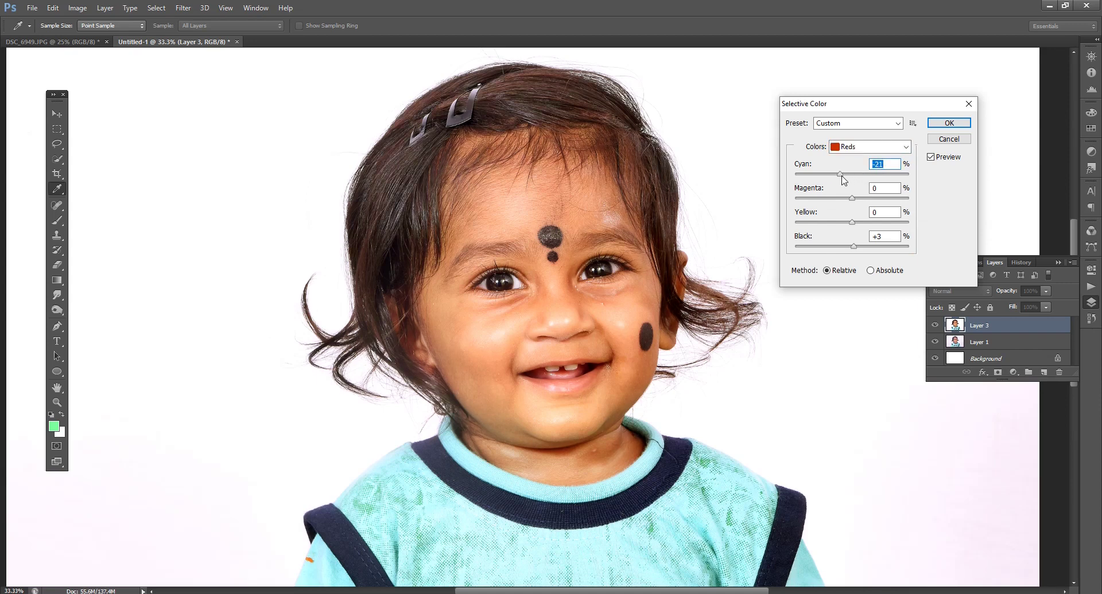
left_click(855, 149)
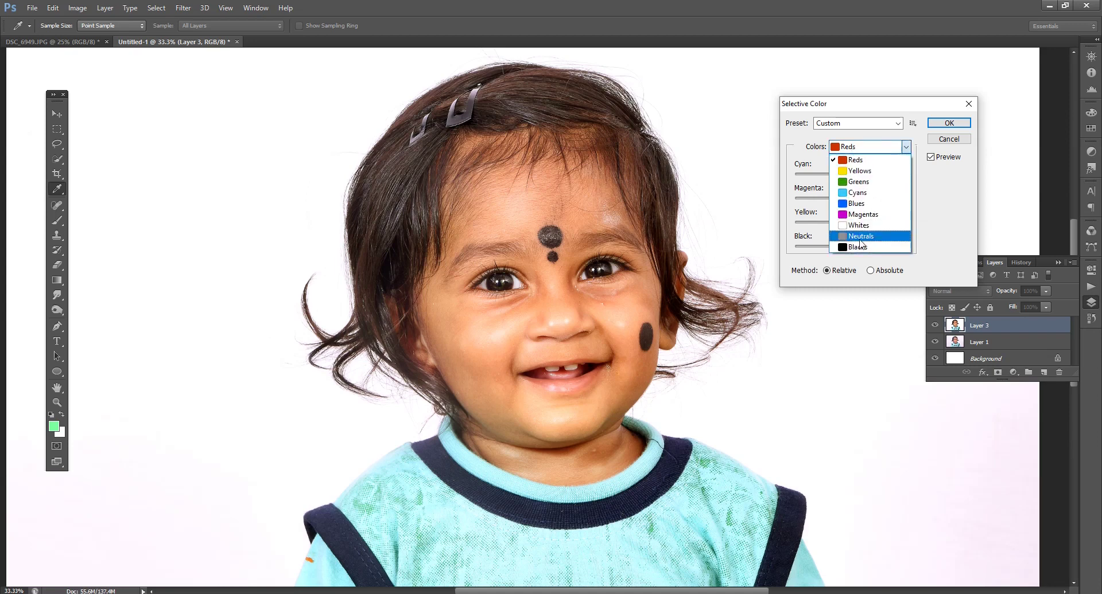
left_click(862, 248)
left_click_drag(852, 248, 872, 252)
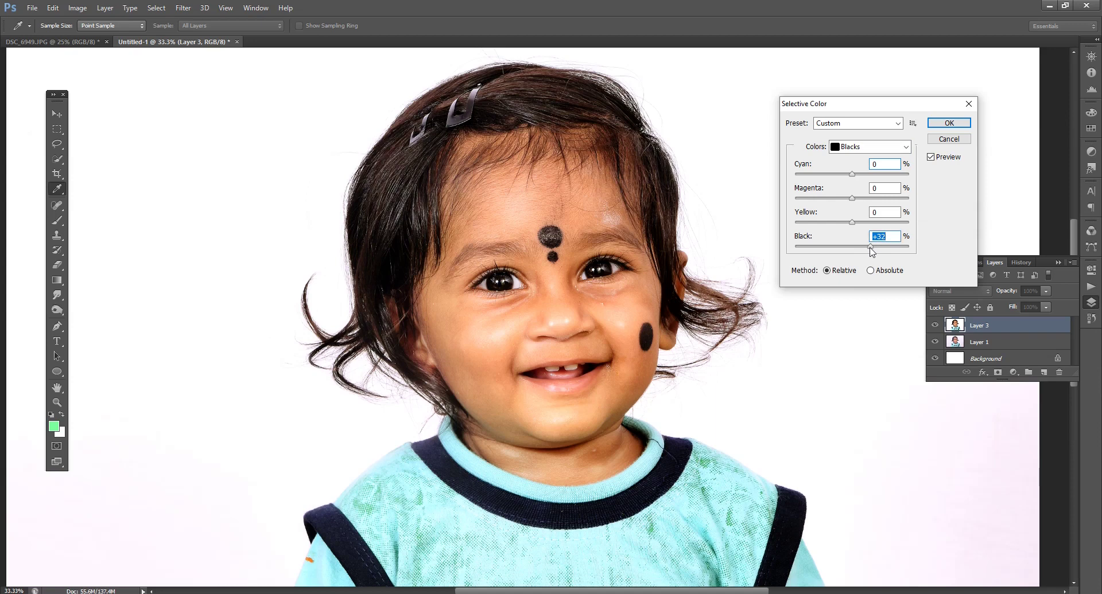
left_click_drag(866, 251, 867, 252)
left_click(948, 123)
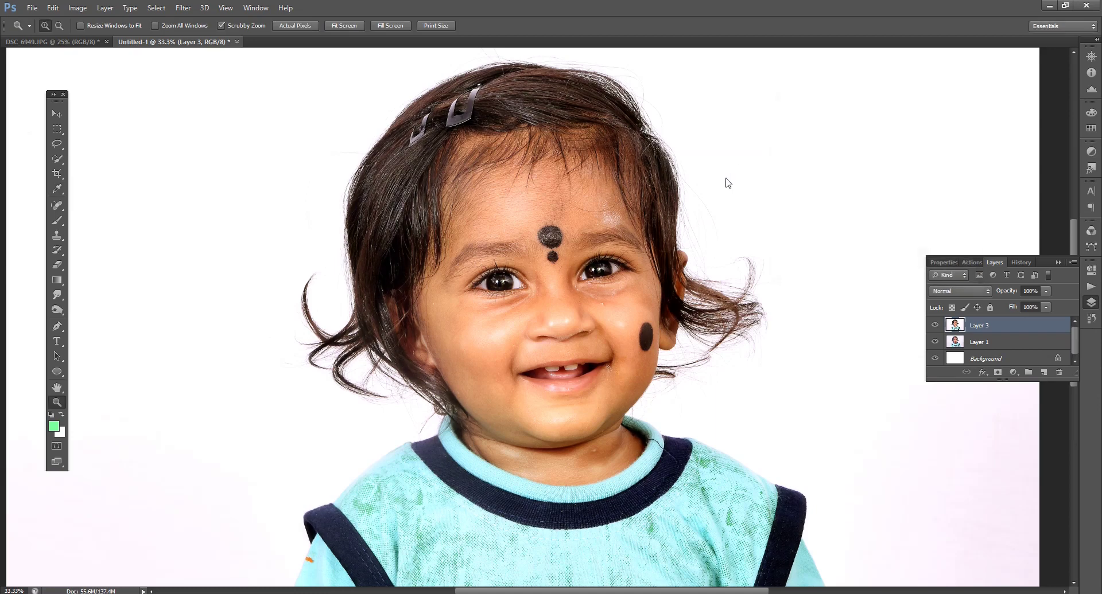
- Check the Curves shadow target colour, cancel, and make the retouched layer visible again
key("ctrl+m")
left_click_drag(839, 84, 820, 84)
left_click(807, 309)
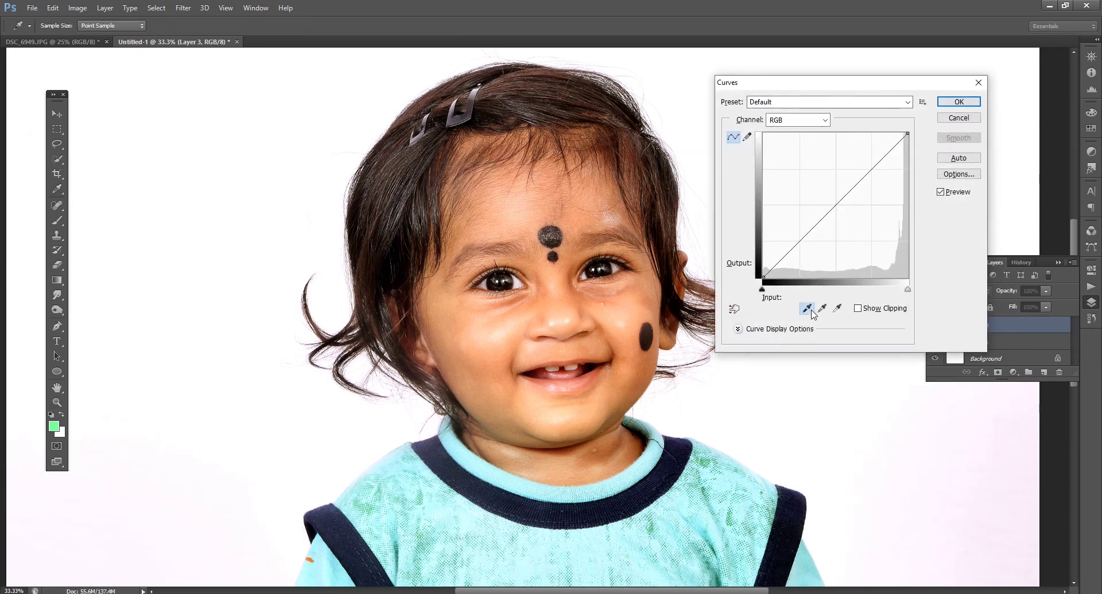
double_click(807, 309)
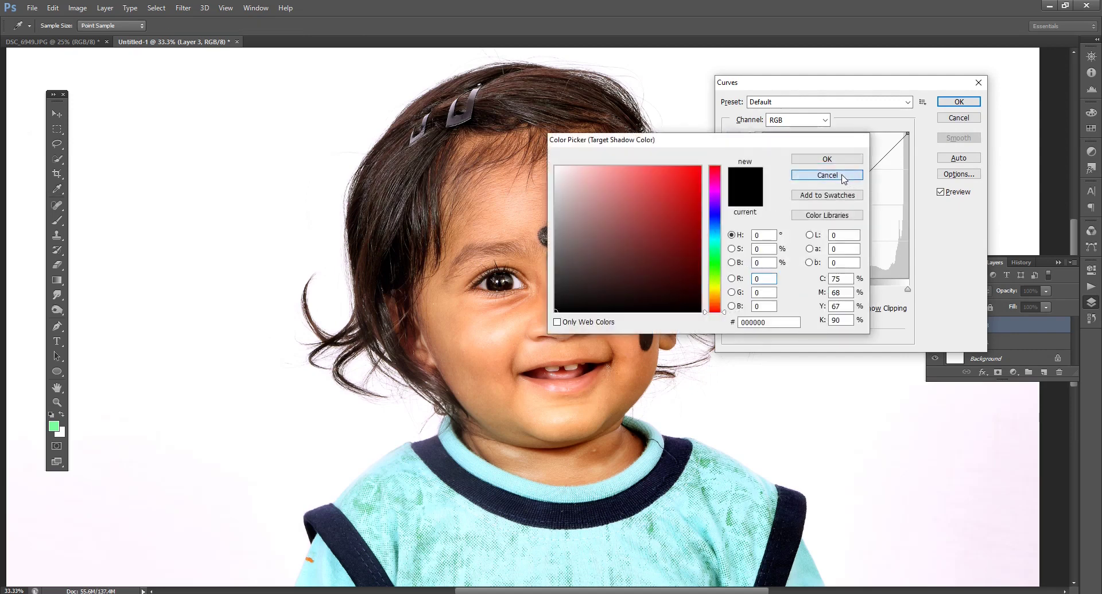
left_click(842, 175)
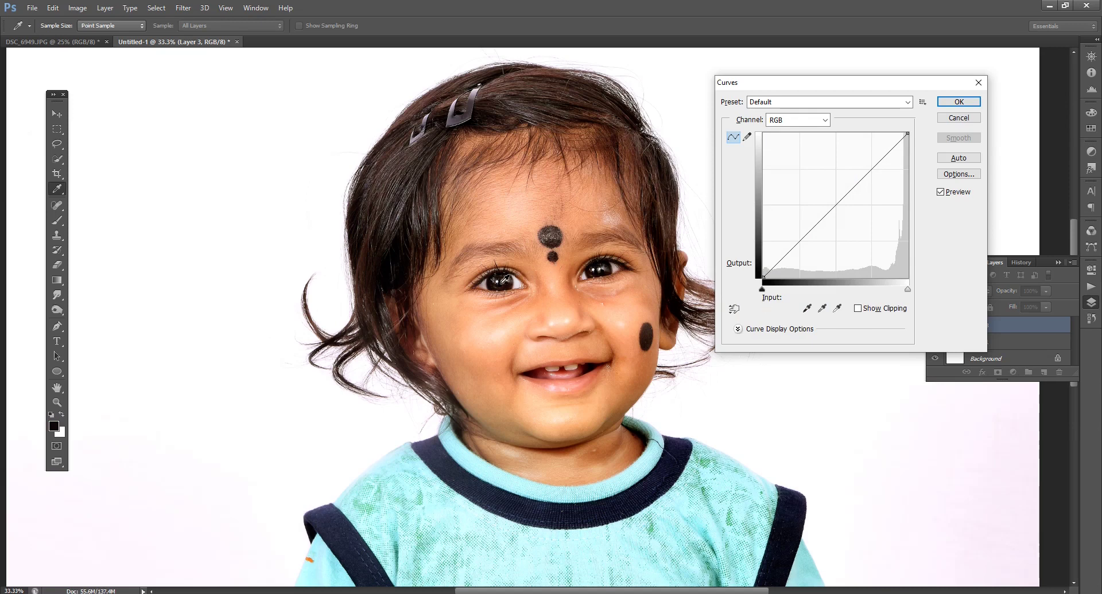
left_click(958, 118)
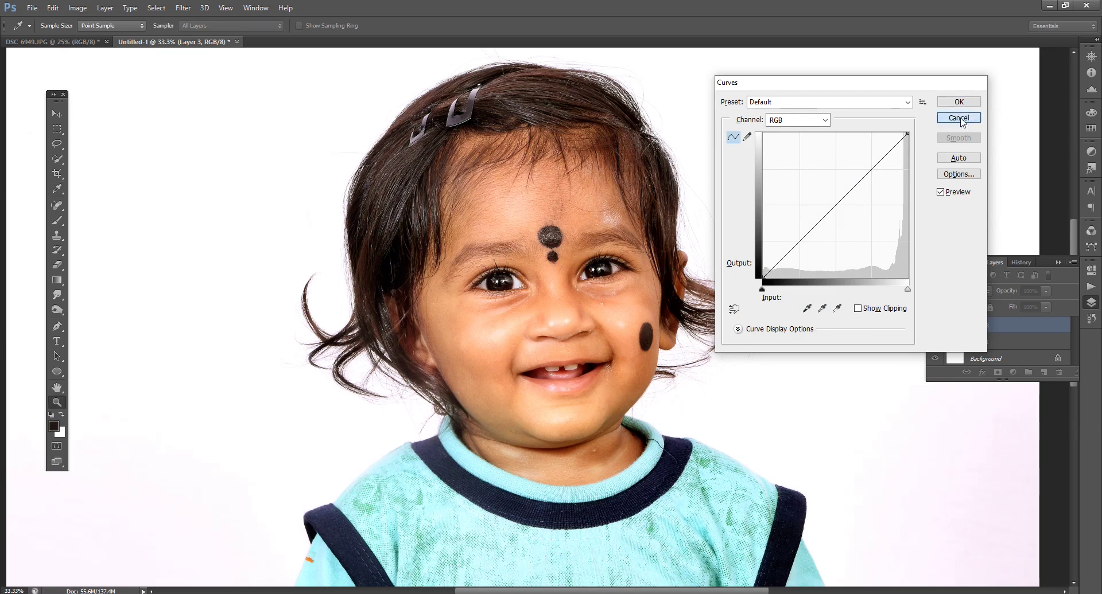
left_click(936, 326)
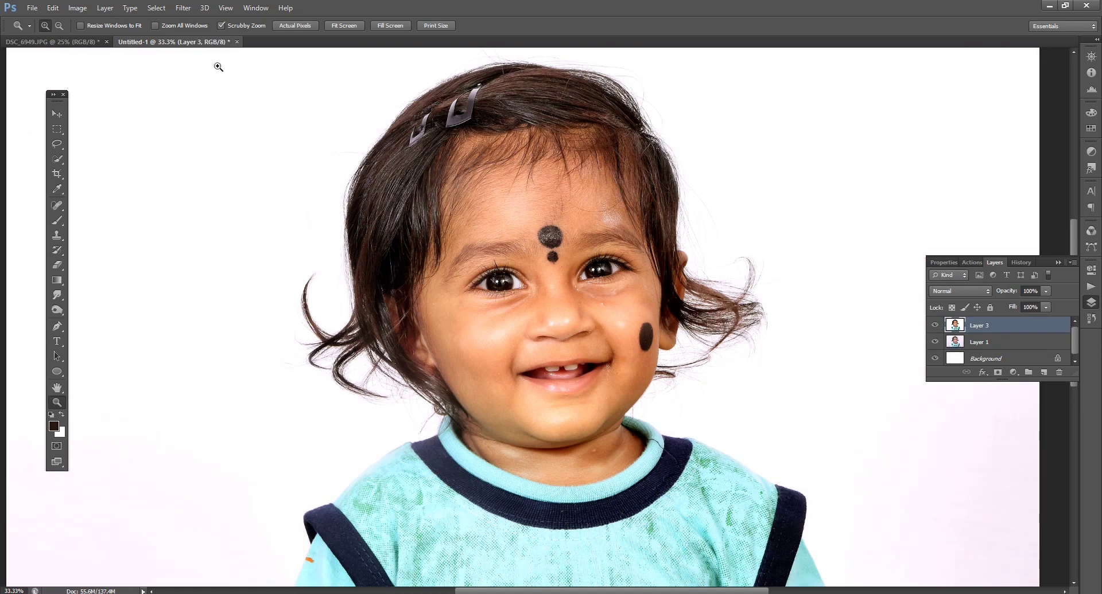
- In Curves, sample the black point from the child's dark eye and apply it
left_click(77, 8)
mouse_move(95, 37)
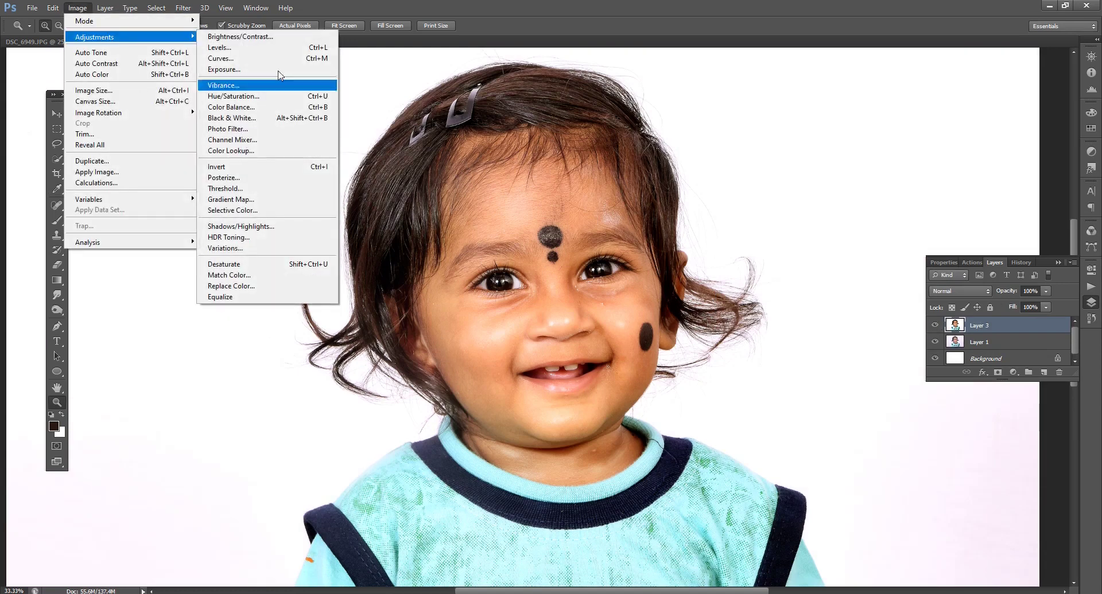
left_click(269, 58)
left_click(806, 308)
left_click(497, 274)
left_click(560, 247)
left_click(558, 252)
left_click(605, 261)
left_click(599, 266)
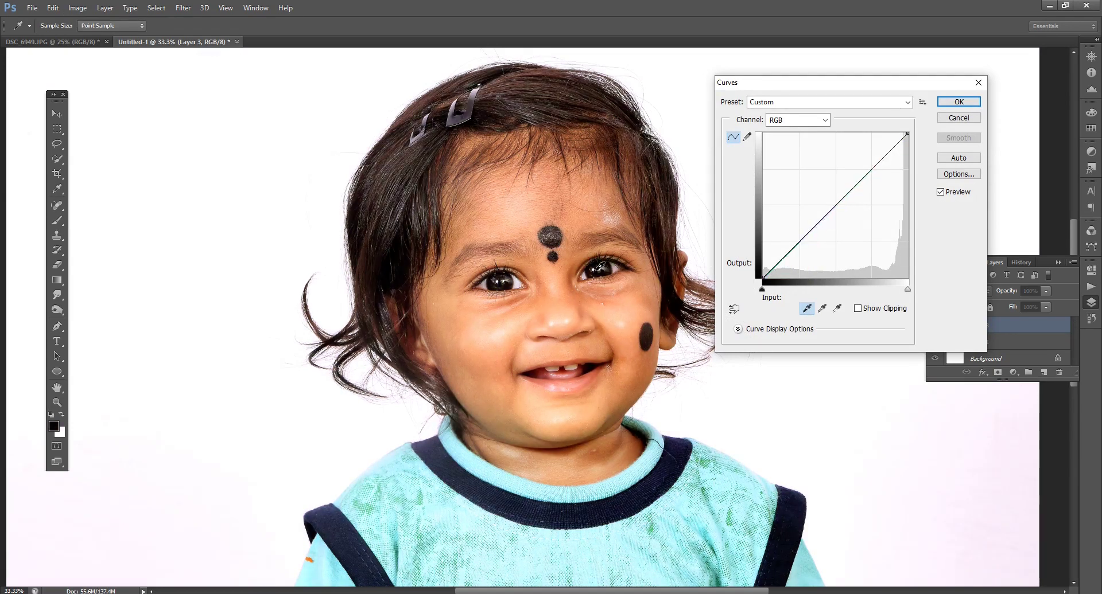
left_click(611, 268)
left_click(609, 267)
key("Return")
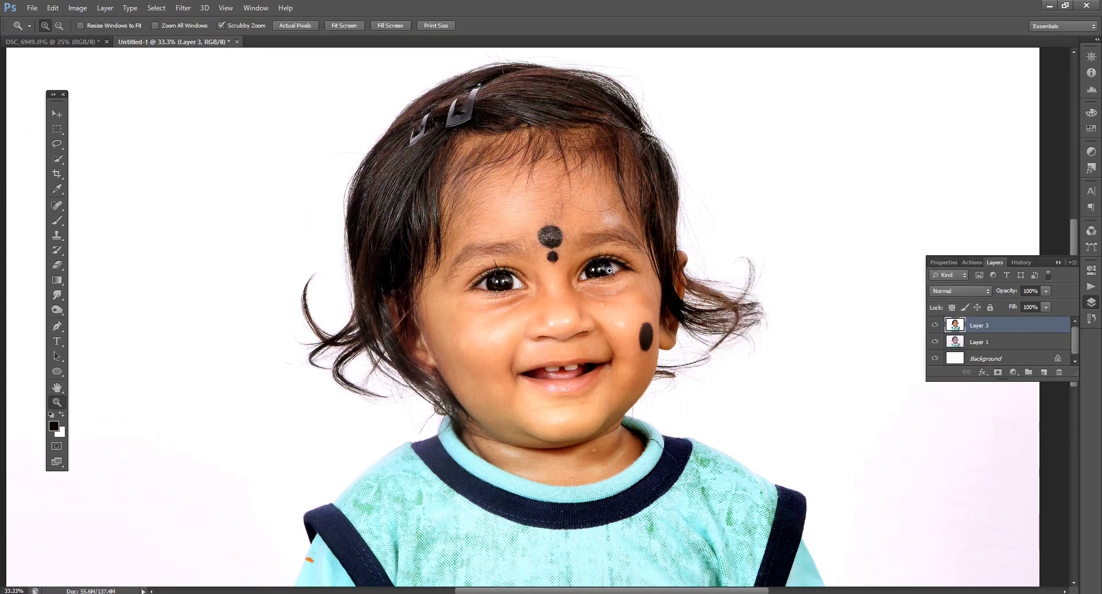
- Open Fade for the Curves correction and zoom in close on the child's nose
key("ctrl+shift+f")
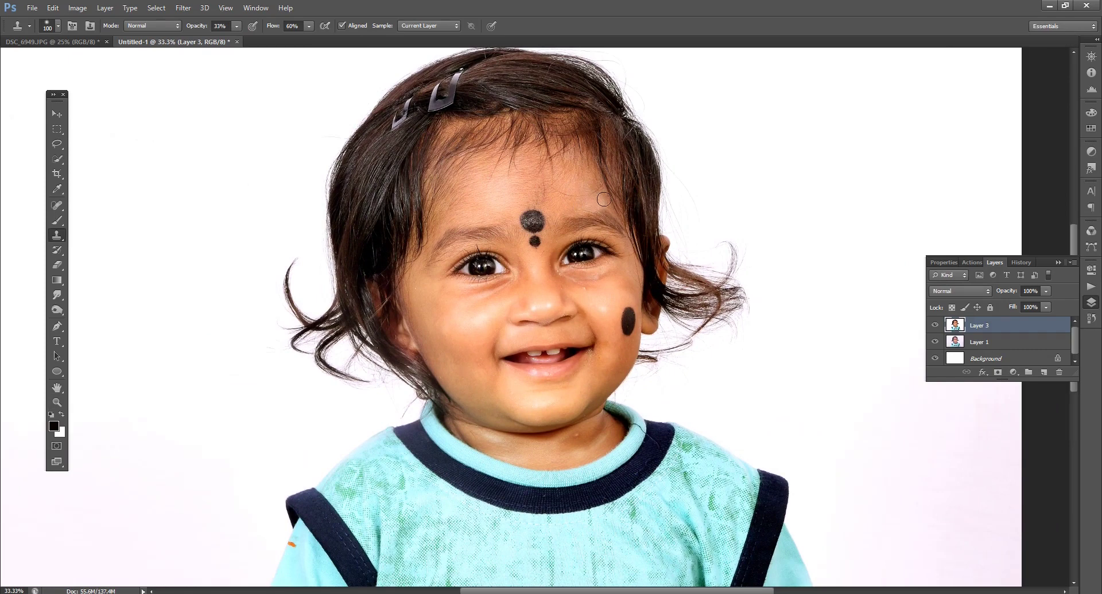
key("z")
right_click(559, 205)
left_click(522, 325)
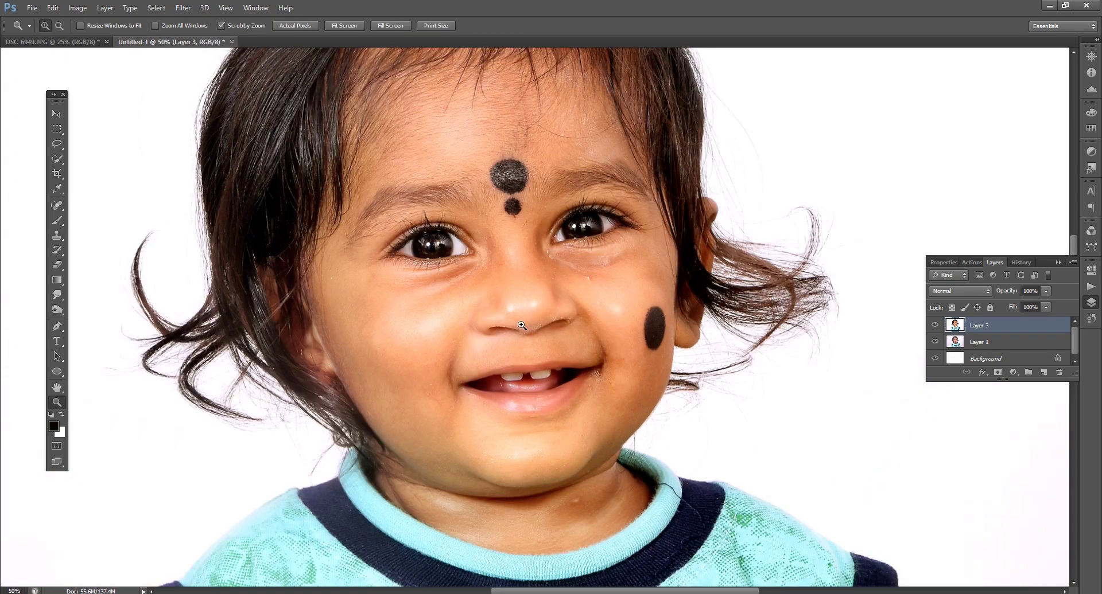
left_click(521, 325)
left_click(522, 325)
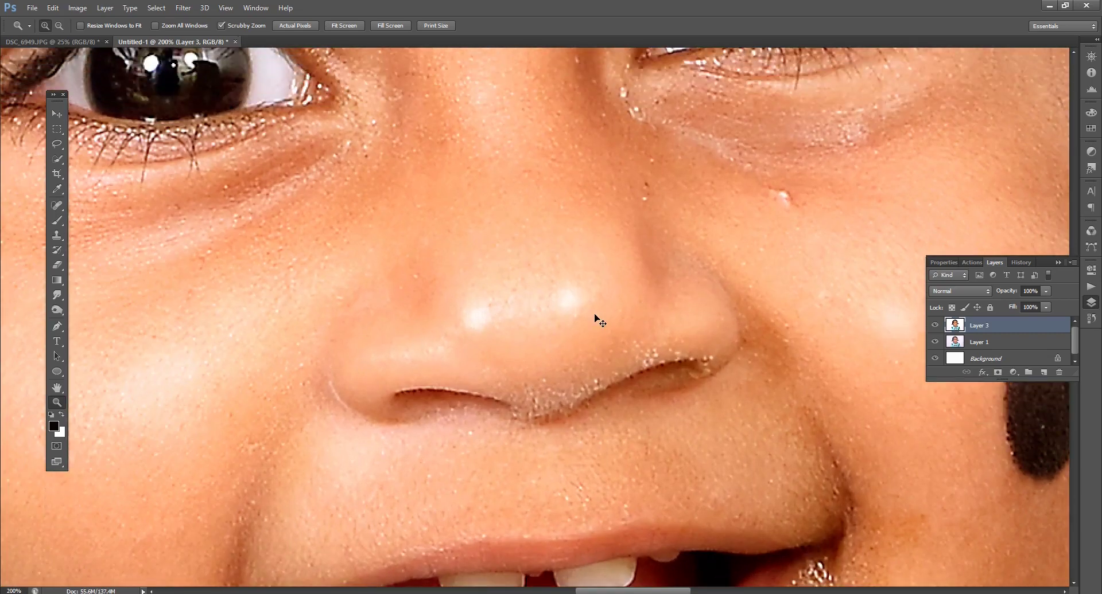
key("ctrl+minus")
key("ctrl+minus")
key("ctrl+plus")
key("ctrl+minus")
key("ctrl+minus")
key("ctrl+plus")
key("ctrl+plus")
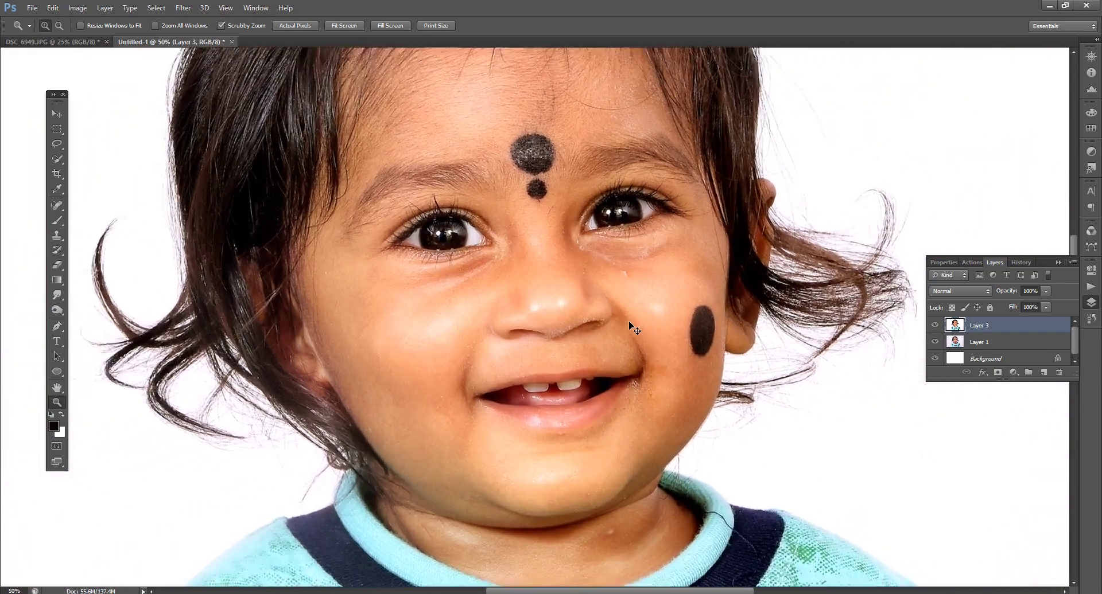
key("ctrl+plus")
- Select the Smudge Tool from the Blur flyout (100% strength, Normal, size 50)
mouse_move(344, 270)
left_mouse_down()
mouse_move(510, 224)
mouse_move(147, 296)
left_mouse_up()
left_click(59, 295)
left_click(85, 315)
scroll(540, 307, "up", 1)
- Set smudge strength to 60% and smooth the nostril edge, left of the tip and tip highlight
key("bracketleft")
key("bracketleft")
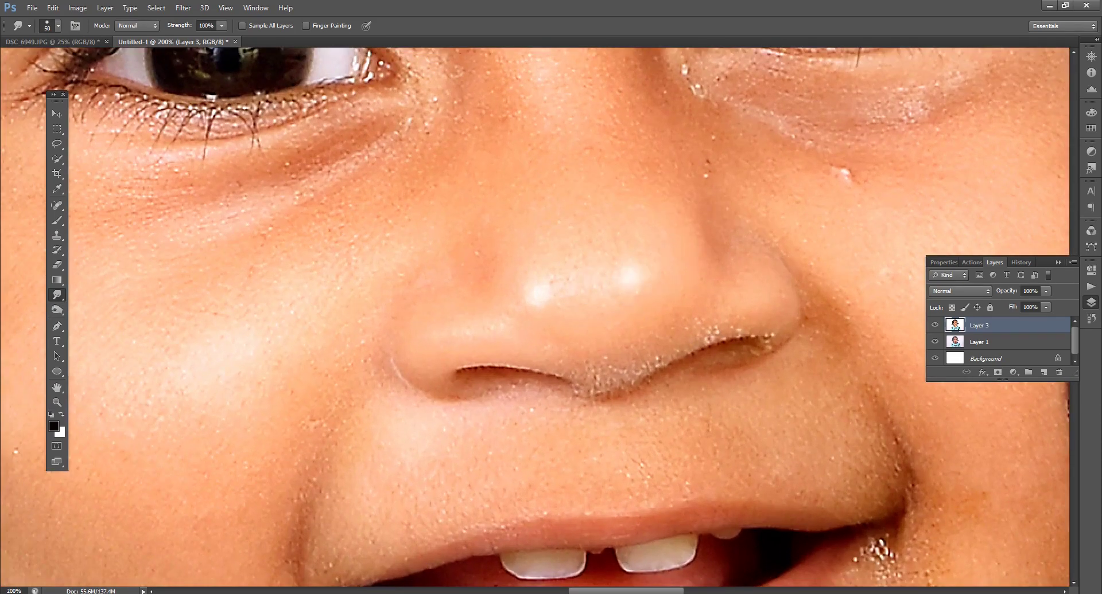
type("0")
key("Return")
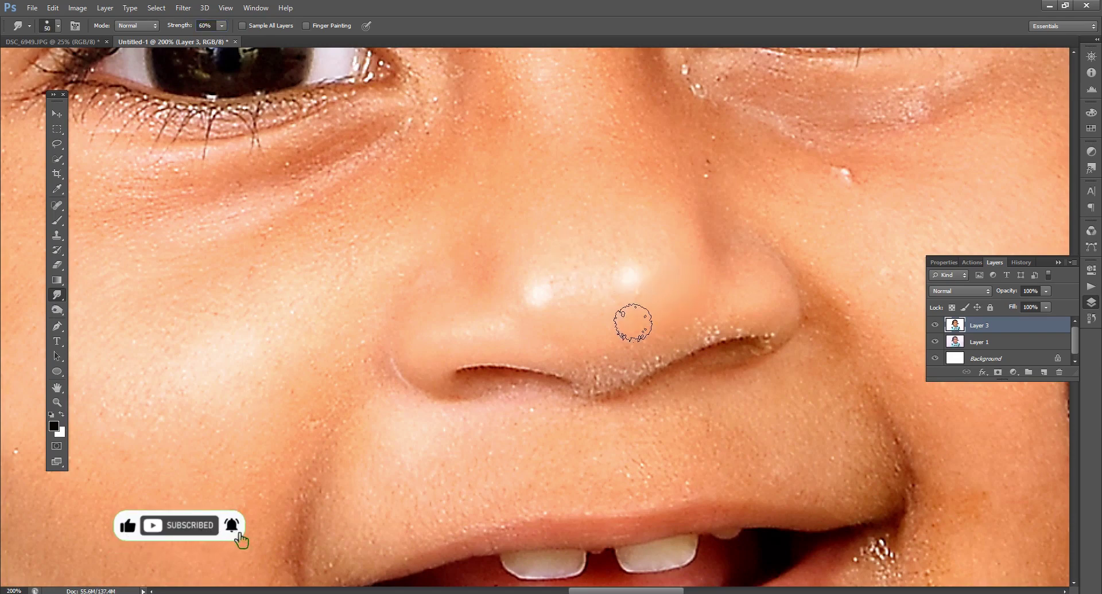
key("bracketright")
mouse_move(640, 339)
left_mouse_down()
mouse_move(649, 333)
mouse_move(614, 356)
mouse_move(622, 339)
mouse_move(604, 322)
mouse_move(591, 336)
mouse_move(603, 347)
mouse_move(573, 336)
mouse_move(627, 270)
left_mouse_up()
key("bracketleft")
key("bracketleft")
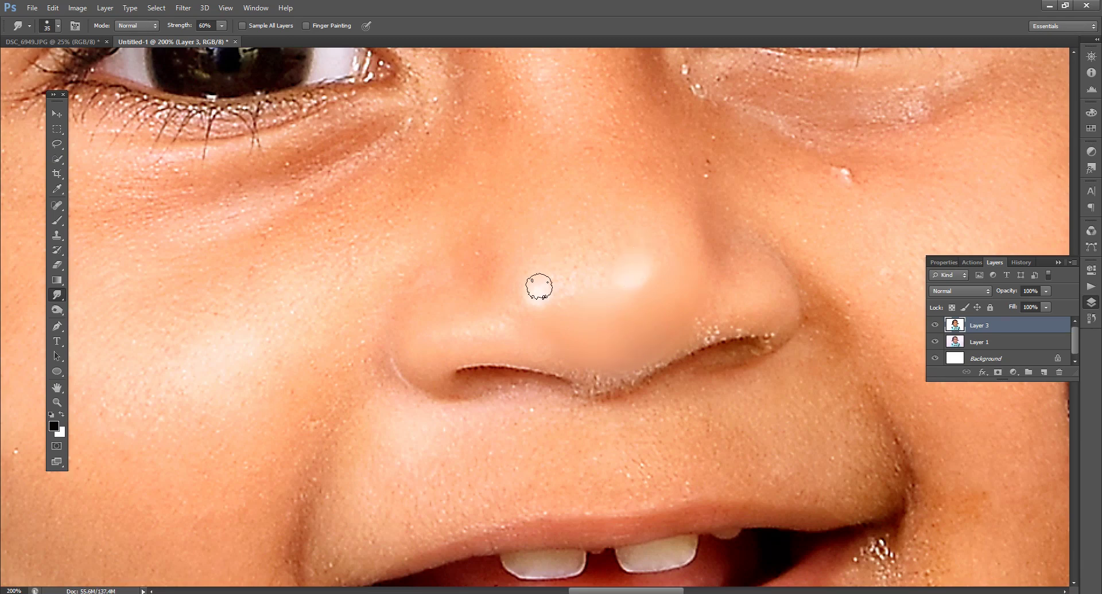
key("bracketright")
key("bracketright")
key("bracketright")
key("bracketright")
mouse_move(503, 268)
left_mouse_down()
mouse_move(491, 245)
mouse_move(467, 246)
left_mouse_up()
key("bracketleft")
key("bracketleft")
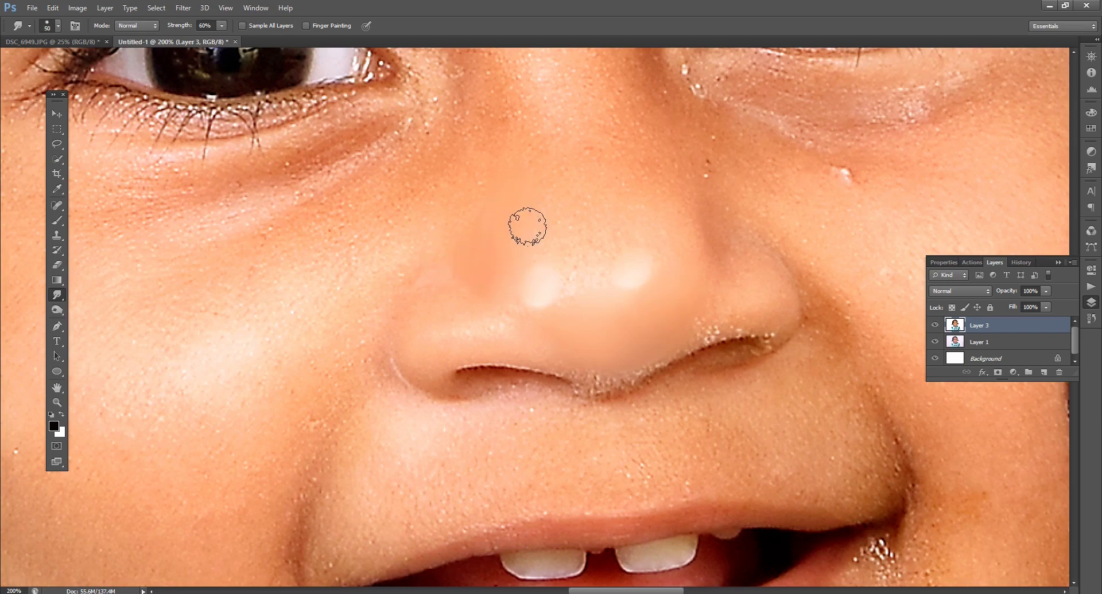
key("bracketright")
key("bracketright")
left_click_drag(559, 240, 572, 250)
- Resize the brush and smudge away the white speckles above the right nostril
key("bracketleft")
key("bracketleft")
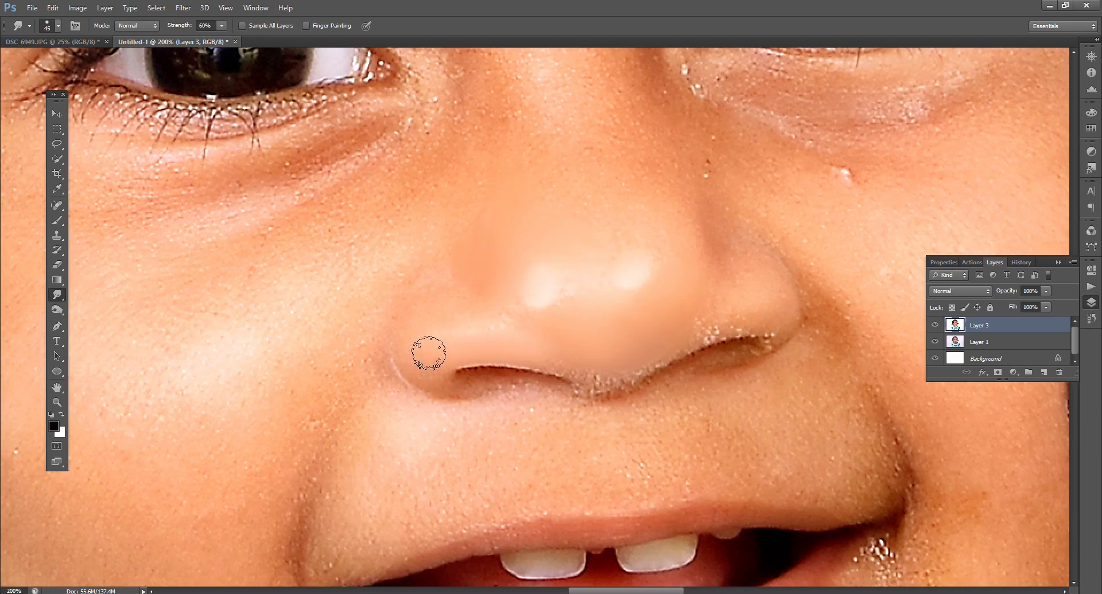
key("bracketright")
key("bracketright")
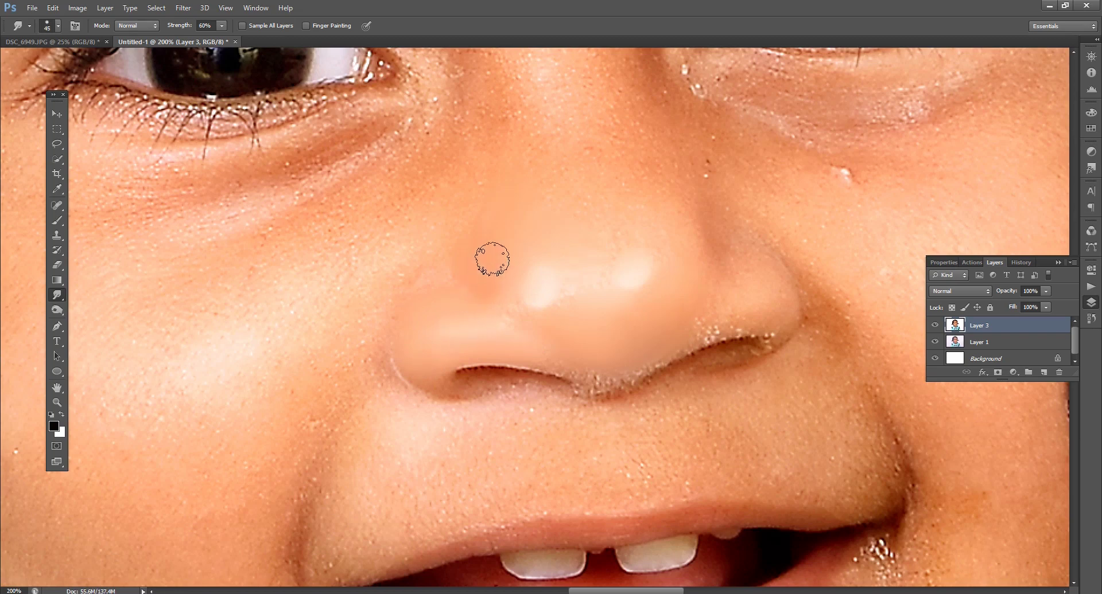
key("bracketleft")
key("bracketleft")
key("bracketright")
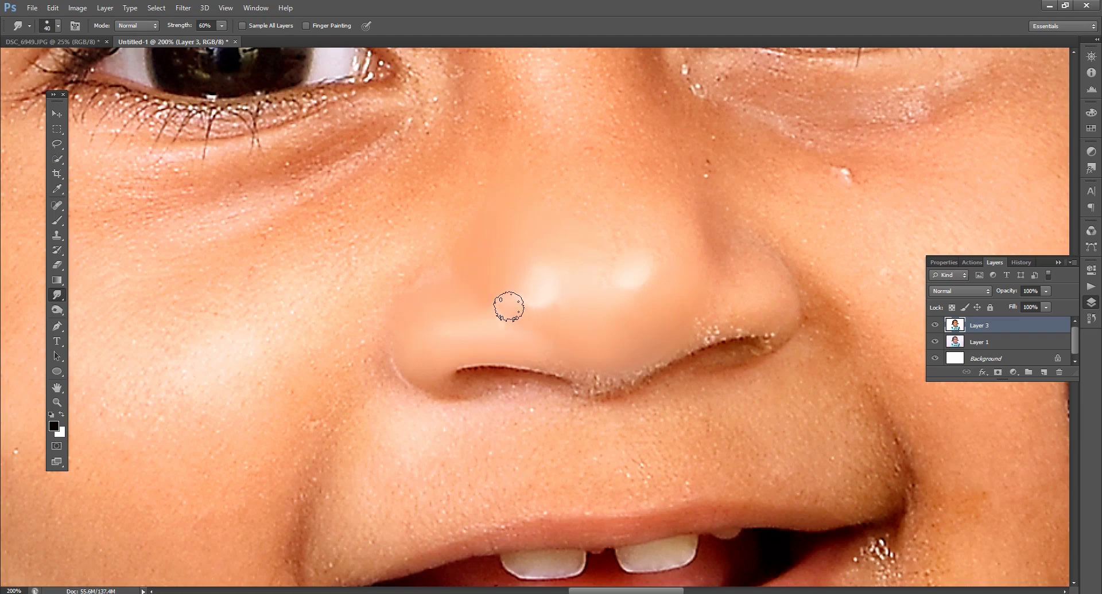
key("bracketright")
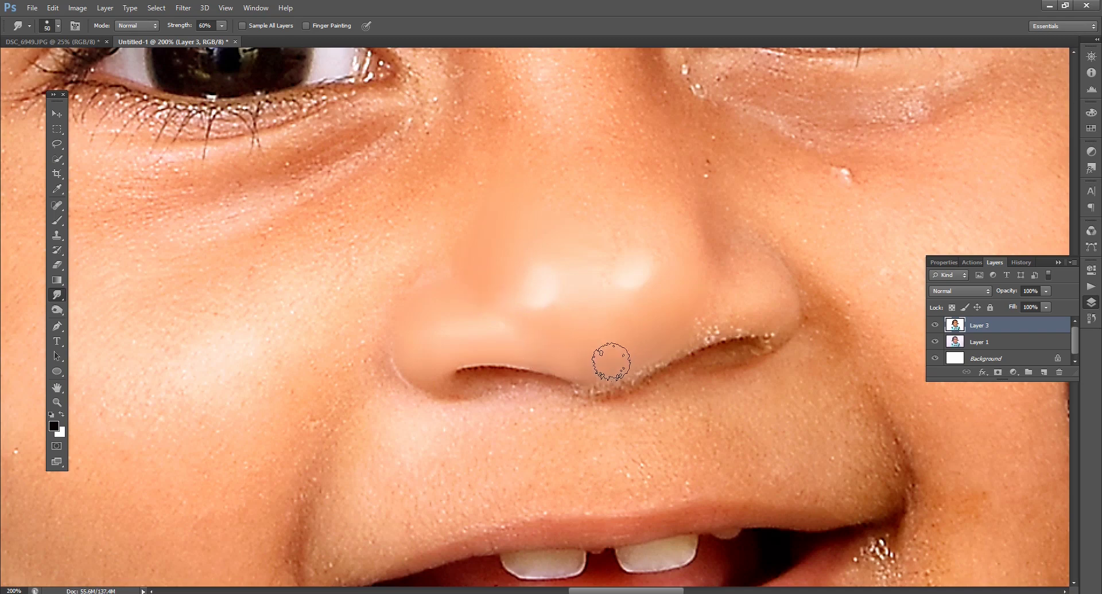
key("bracketleft")
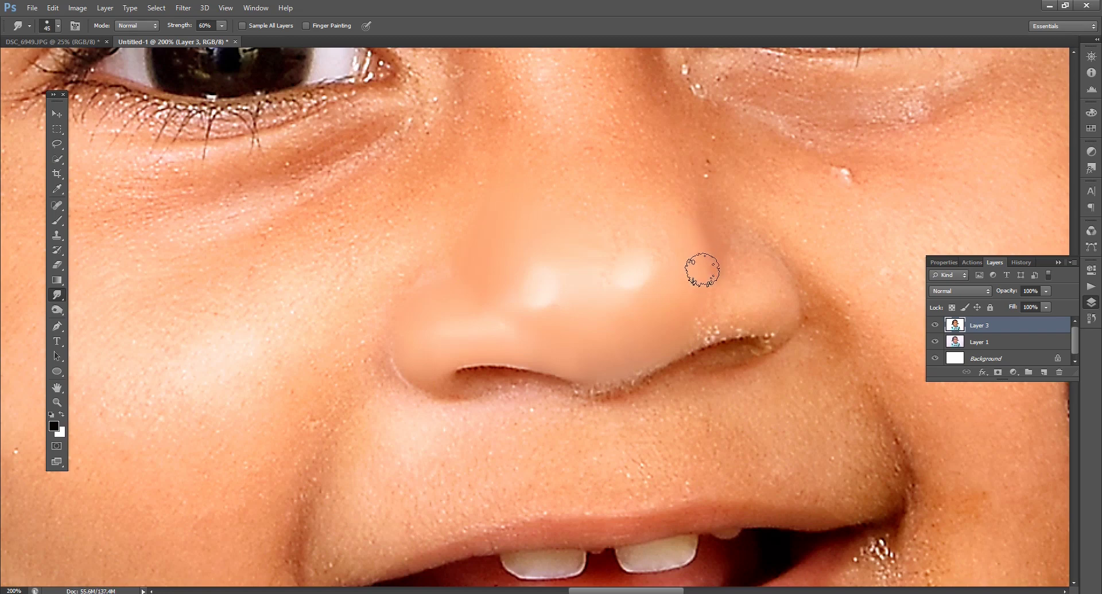
key("bracketright")
left_click_drag(711, 315, 710, 325)
key("bracketleft")
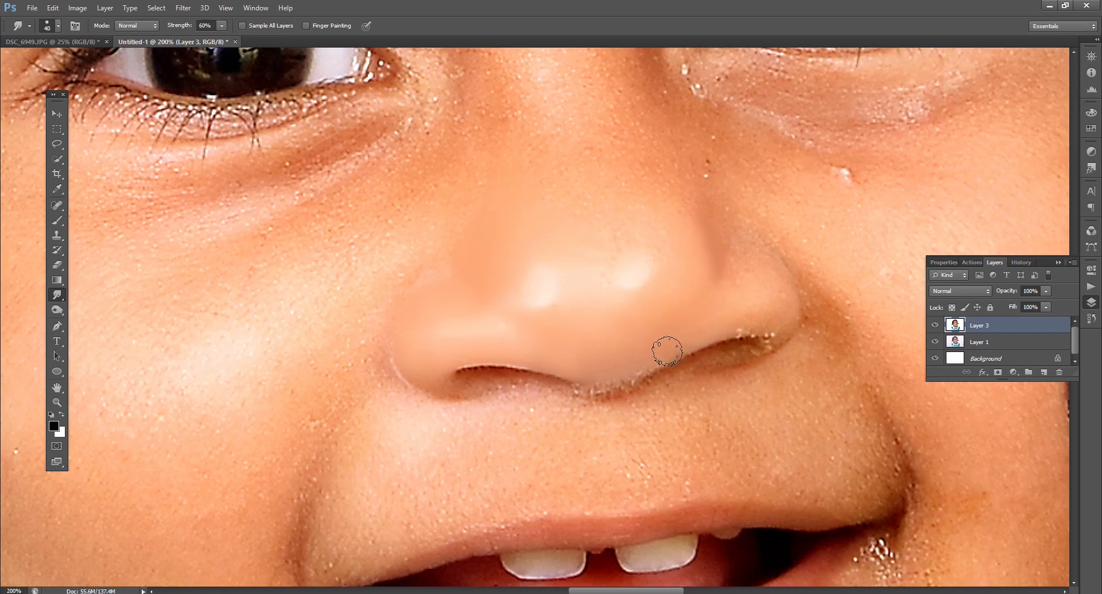
key("bracketleft")
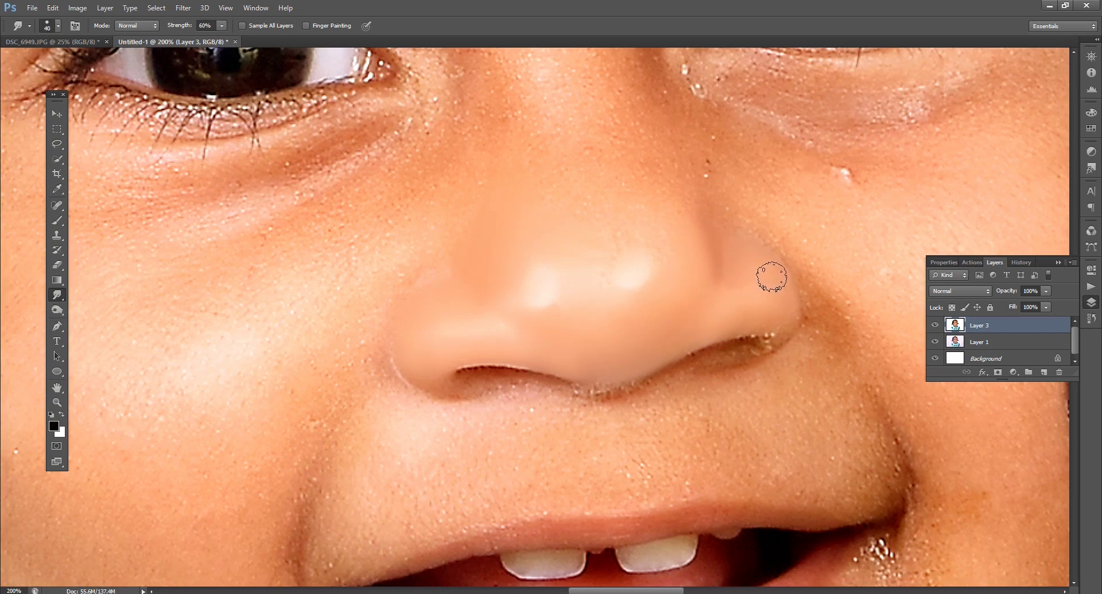
key("bracketright")
key("bracketleft")
key("bracketleft")
key("bracketright")
key("bracketright")
key("bracketright")
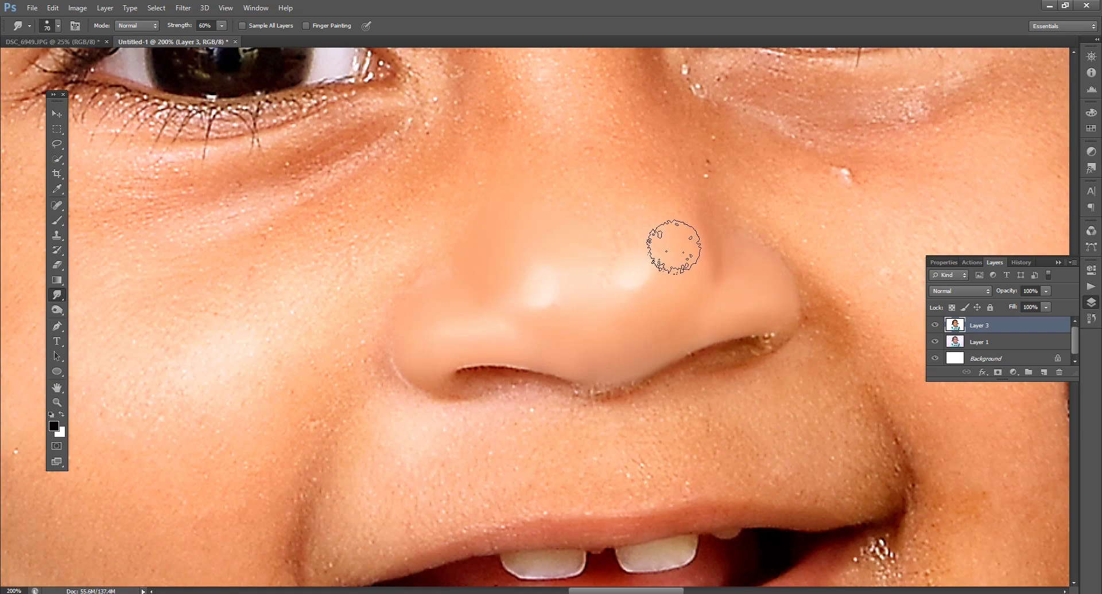
key("bracketleft")
key("bracketleft")
key("bracketleft")
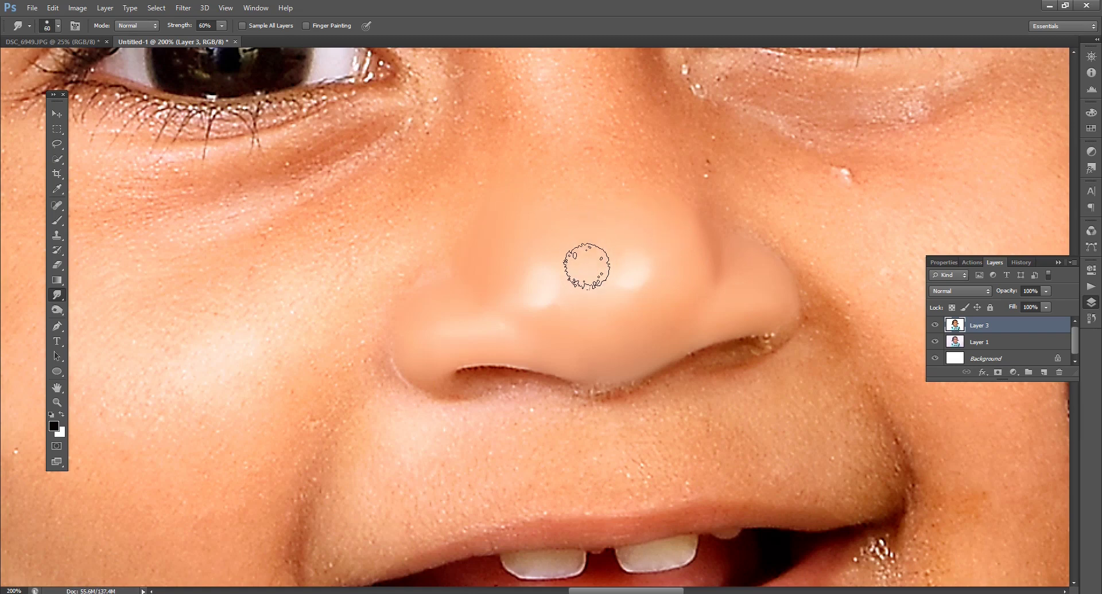
key("bracketleft")
key("ctrl+minus")
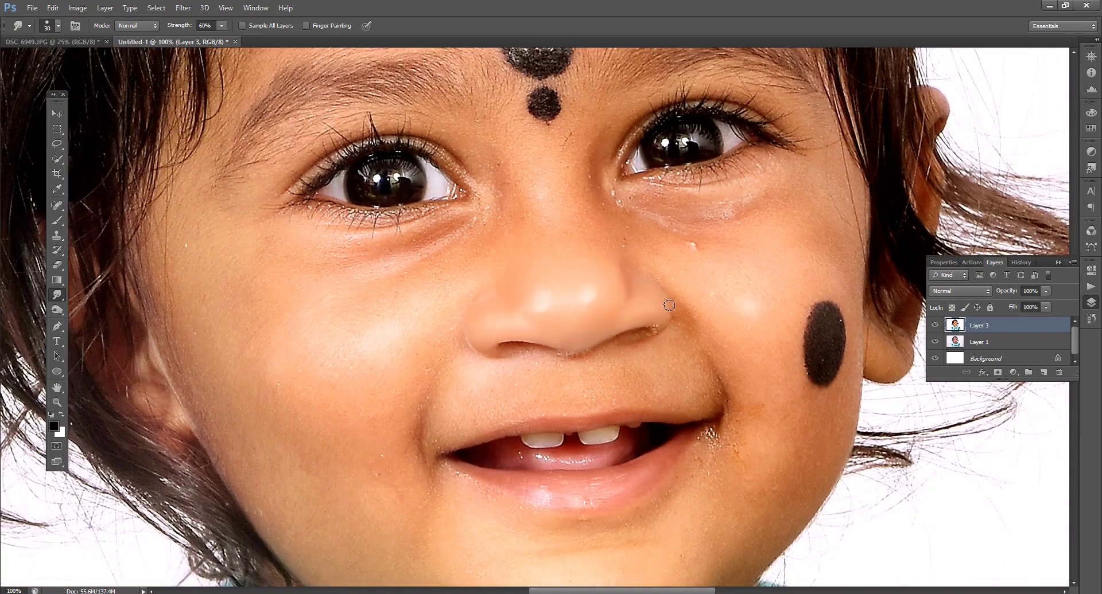
- Enlarge the Smudge brush and stroke the left cheek smooth, then zoom out to check
scroll(677, 308, "up", 1)
key("ctrl+minus")
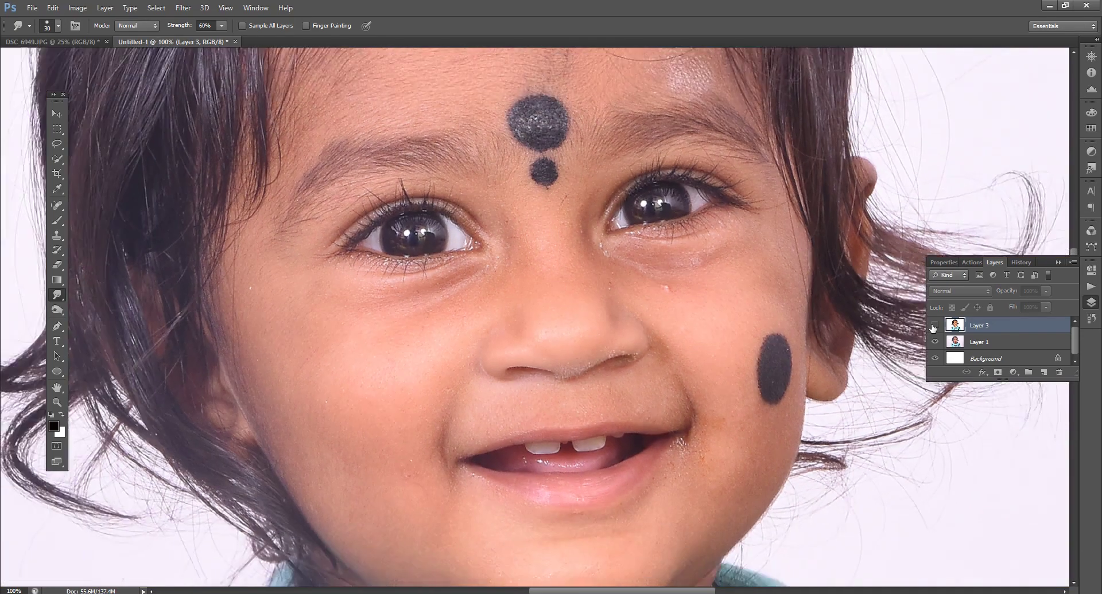
key("ctrl+minus")
key("ctrl+minus")
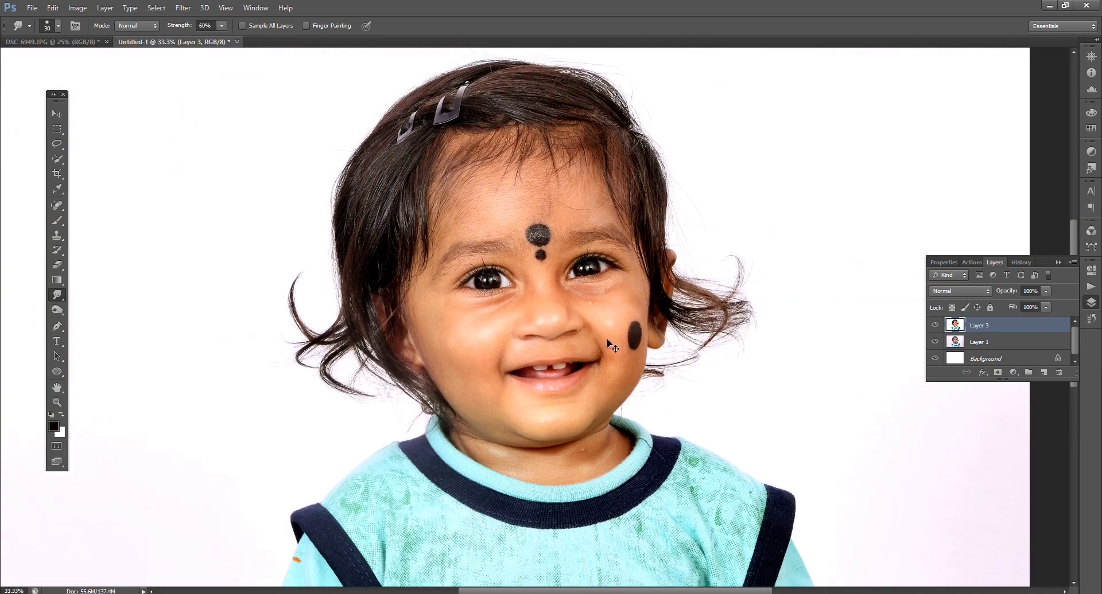
key("ctrl+plus")
key("ctrl+plus")
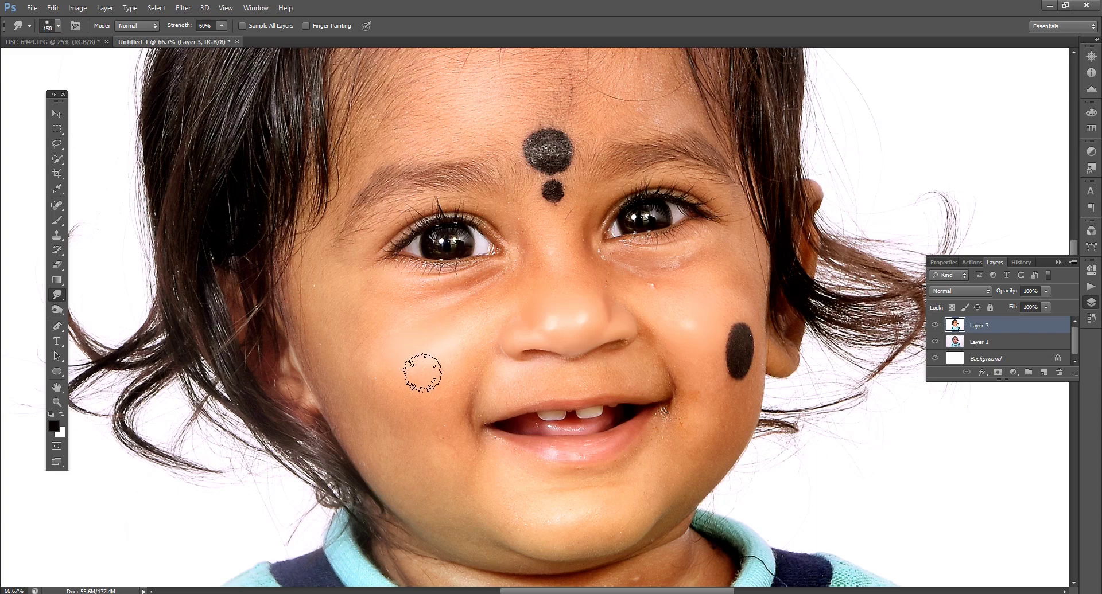
key("bracketright")
key("bracketright")
key("bracketright")
left_click_drag(403, 373, 378, 354)
key("bracketleft")
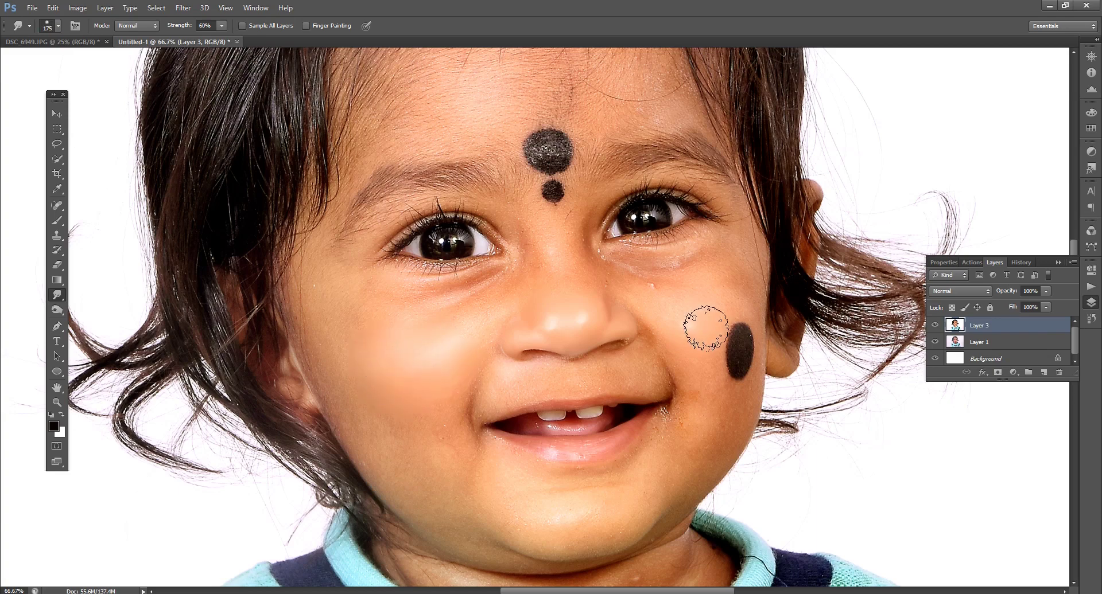
key("ctrl+minus")
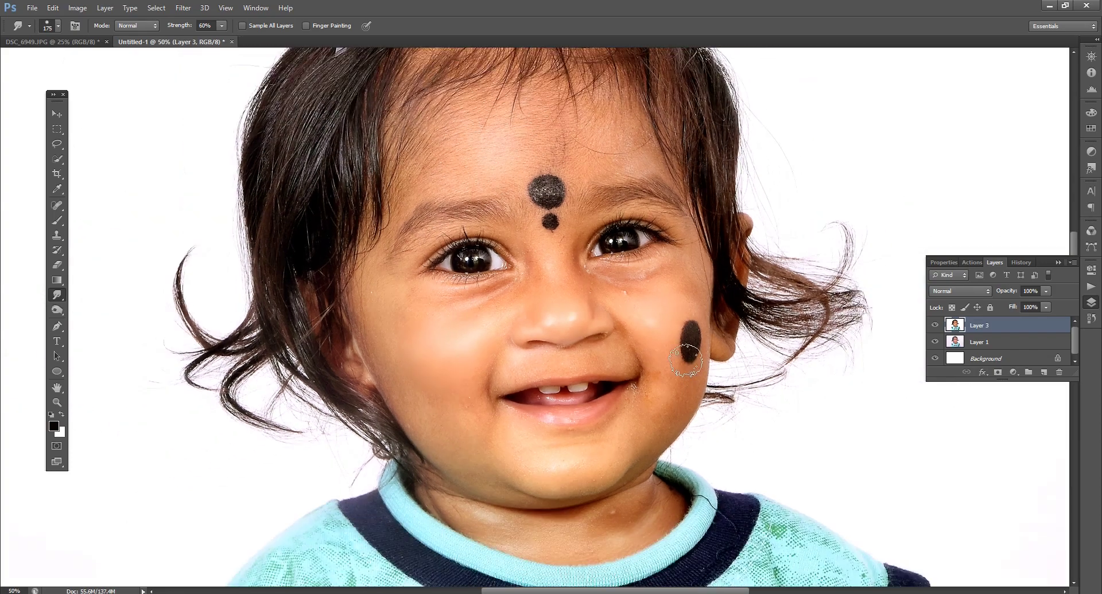
scroll(635, 353, "up", 2)
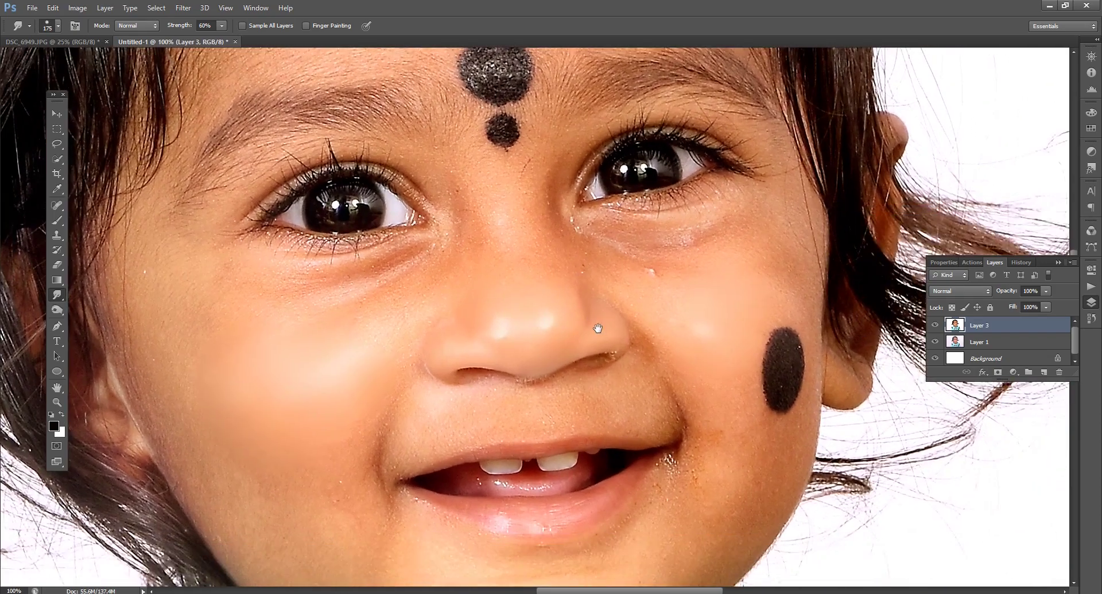
scroll(597, 329, "down", 2)
scroll(597, 330, "down", 1)
scroll(598, 331, "down", 1)
scroll(600, 333, "down", 1)
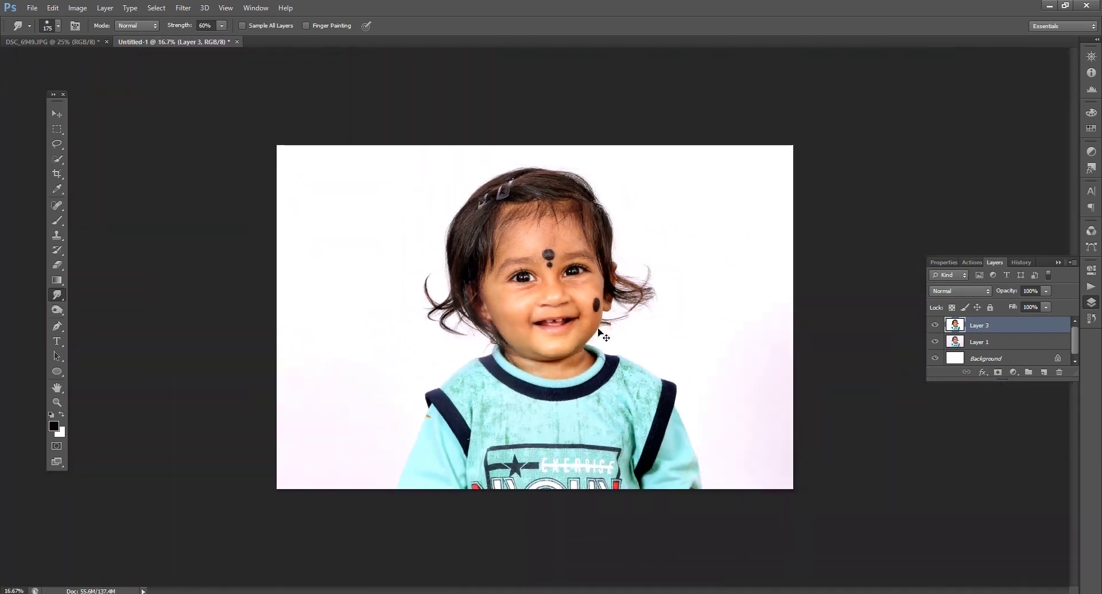
scroll(598, 331, "up", 1)
left_click(934, 325)
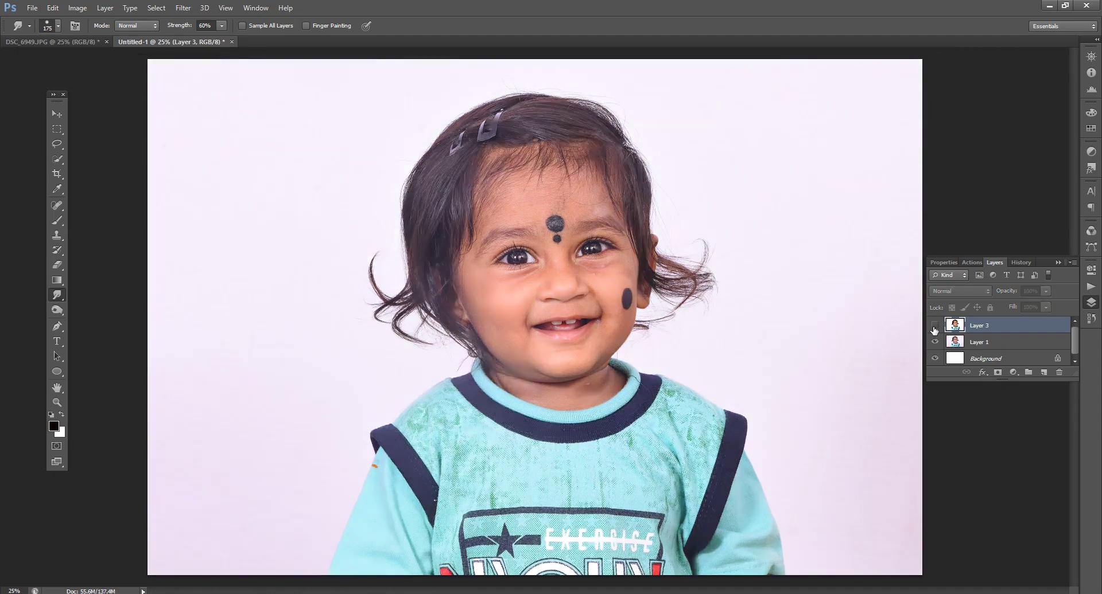
left_click(934, 325)
left_click(934, 325)
left_click(934, 325)
left_click(934, 325)
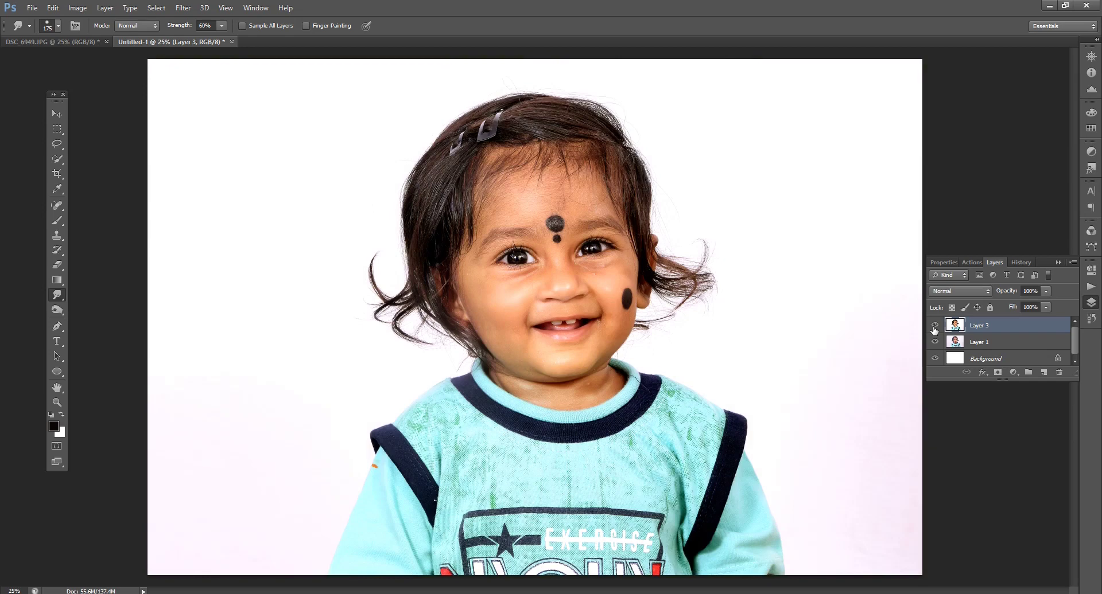
left_click(934, 325)
left_click(934, 325)
key("z")
left_click(741, 374)
left_click(688, 369, "alt")
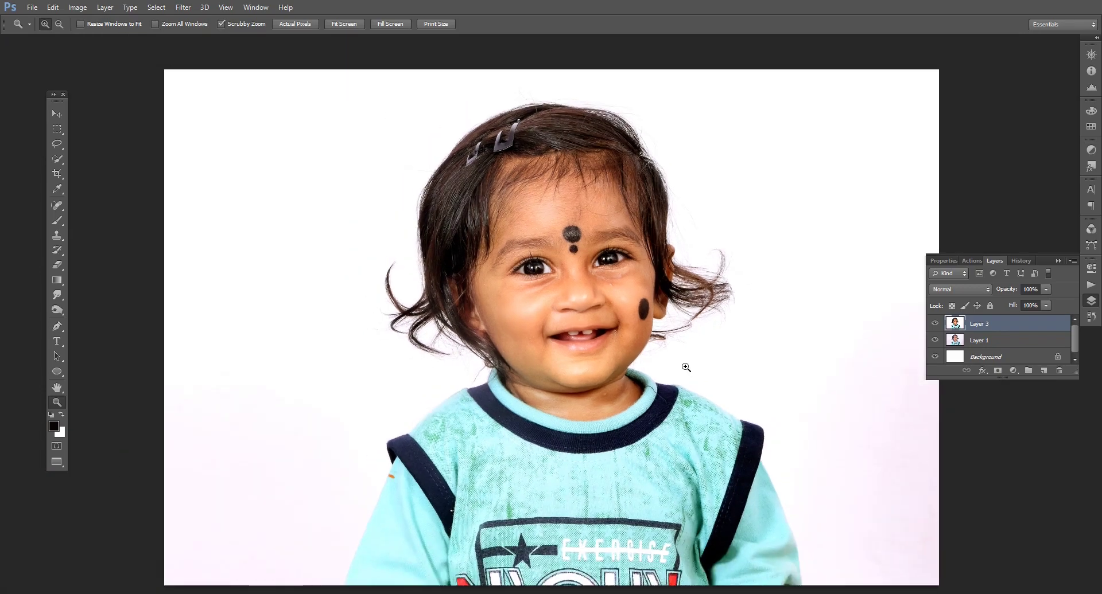
key("m")
- Marquee-select the left half of the photo, delete it from Layer 3, and deselect
left_click_drag(142, 56, 578, 591)
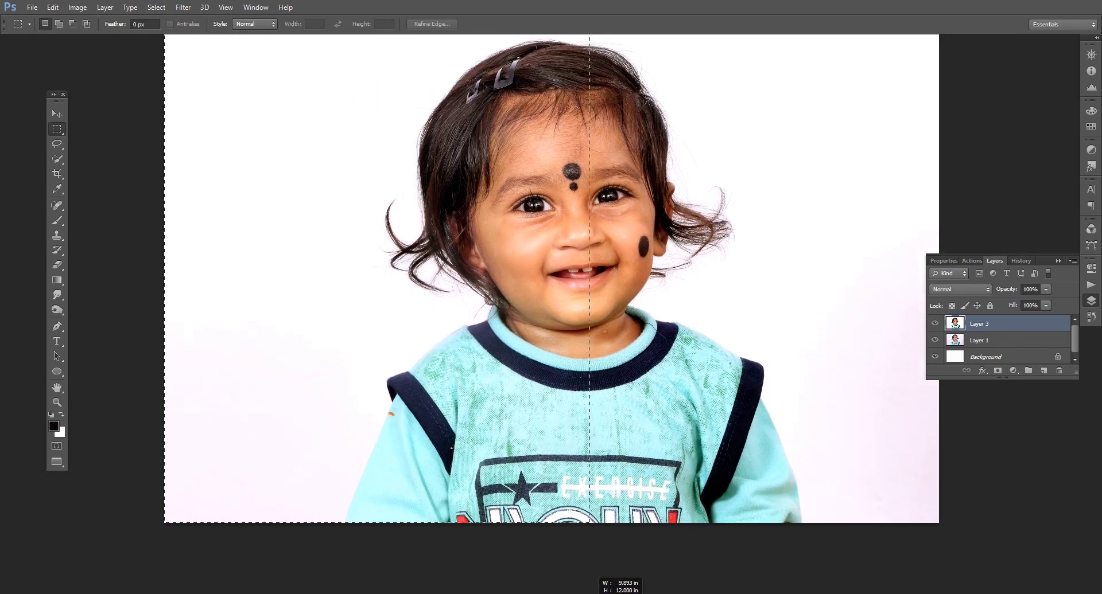
key("z")
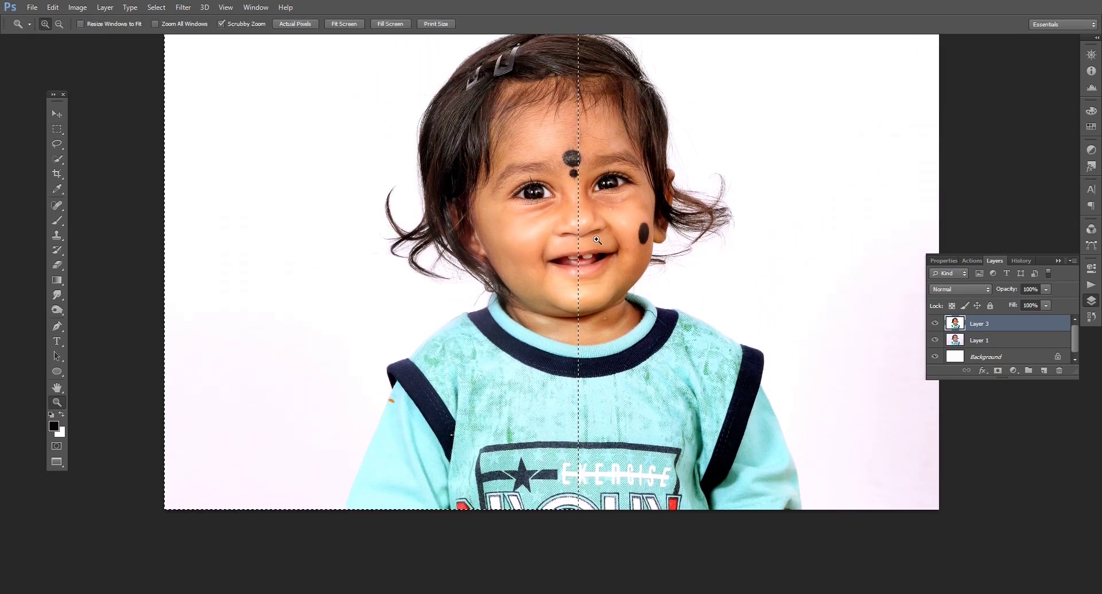
left_click(596, 242)
key("Delete")
scroll(612, 370, "up", 5)
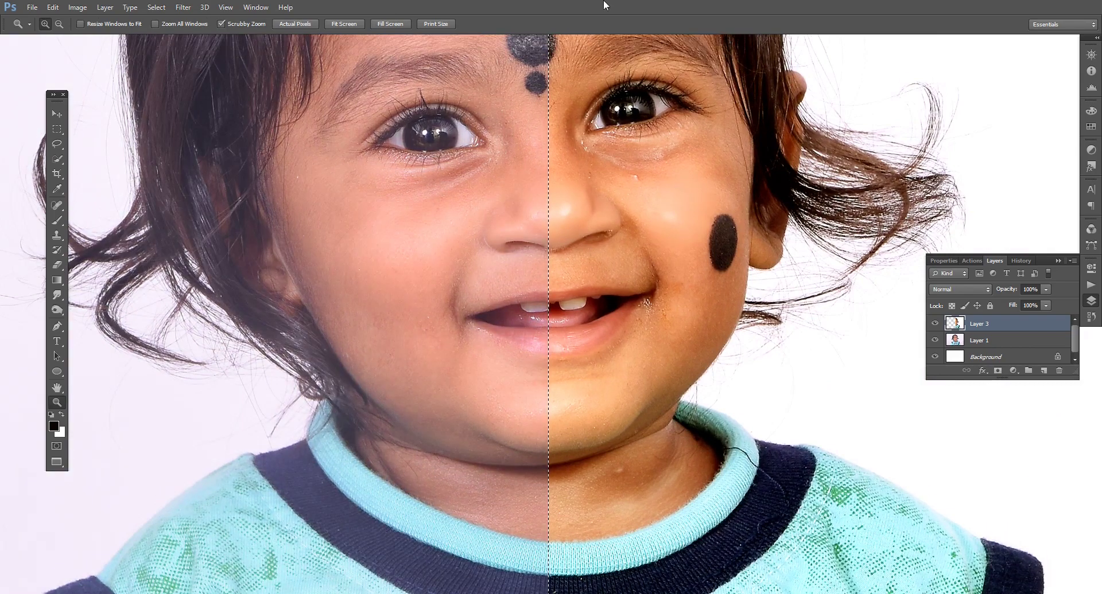
key("ctrl+d")
- View the split before/after photo in full-screen mode, zoomed out to show it whole
key("f")
key("f")
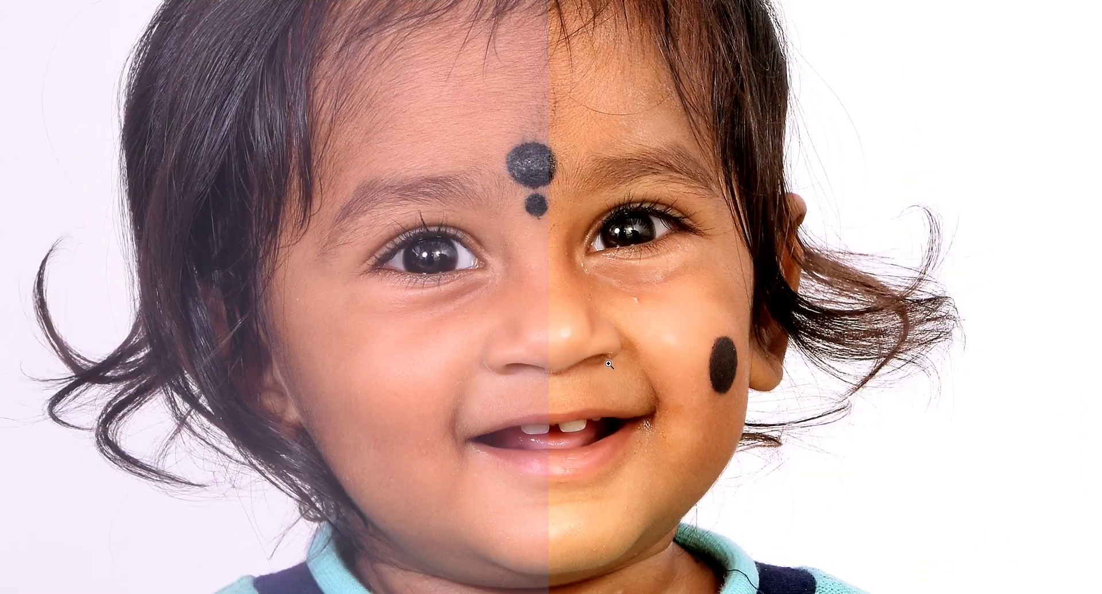
key("ctrl+minus")
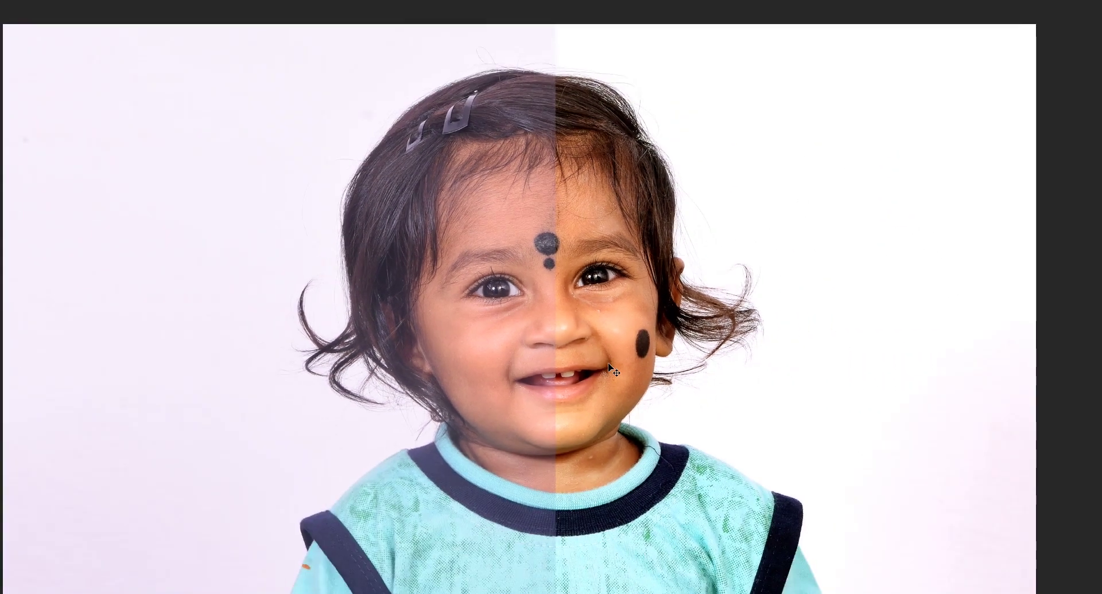
key("ctrl+plus")
key("ctrl+minus")
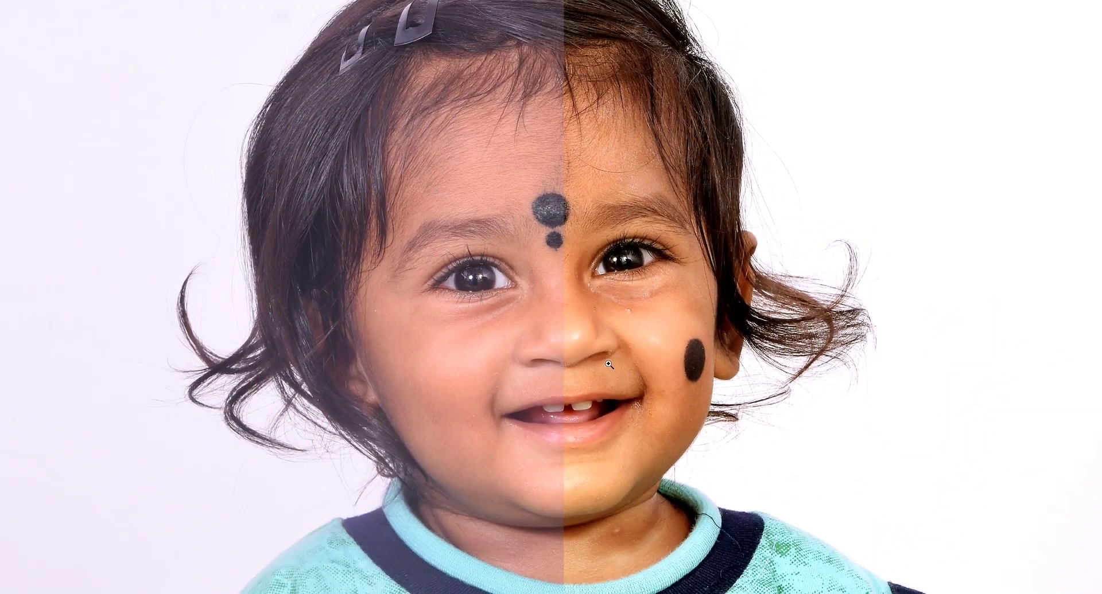
key("ctrl+minus")
key("ctrl+plus")
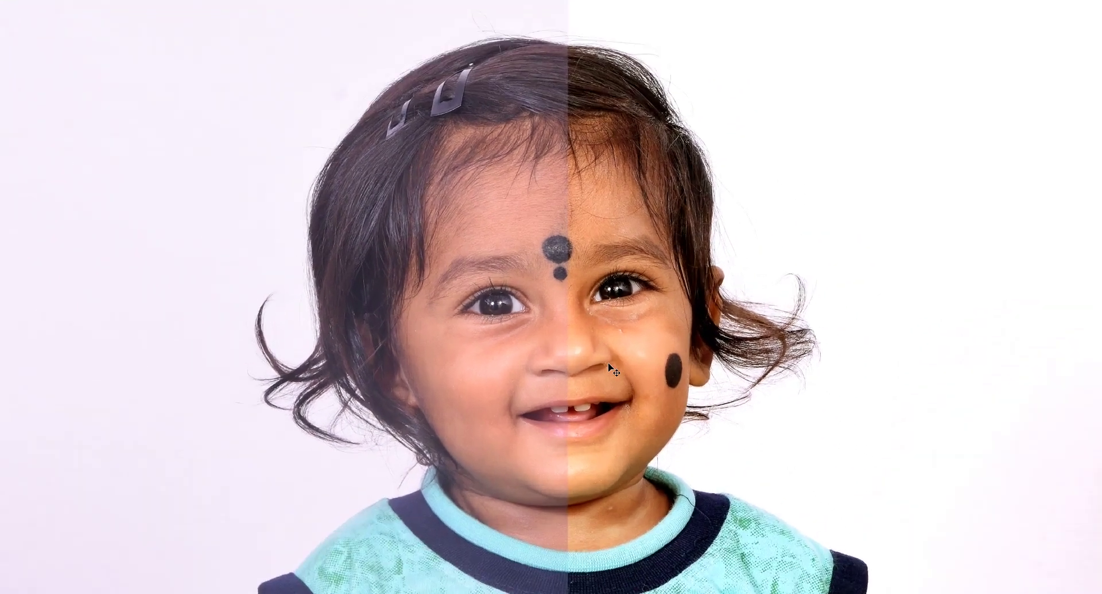
scroll(609, 365, "up", 1)
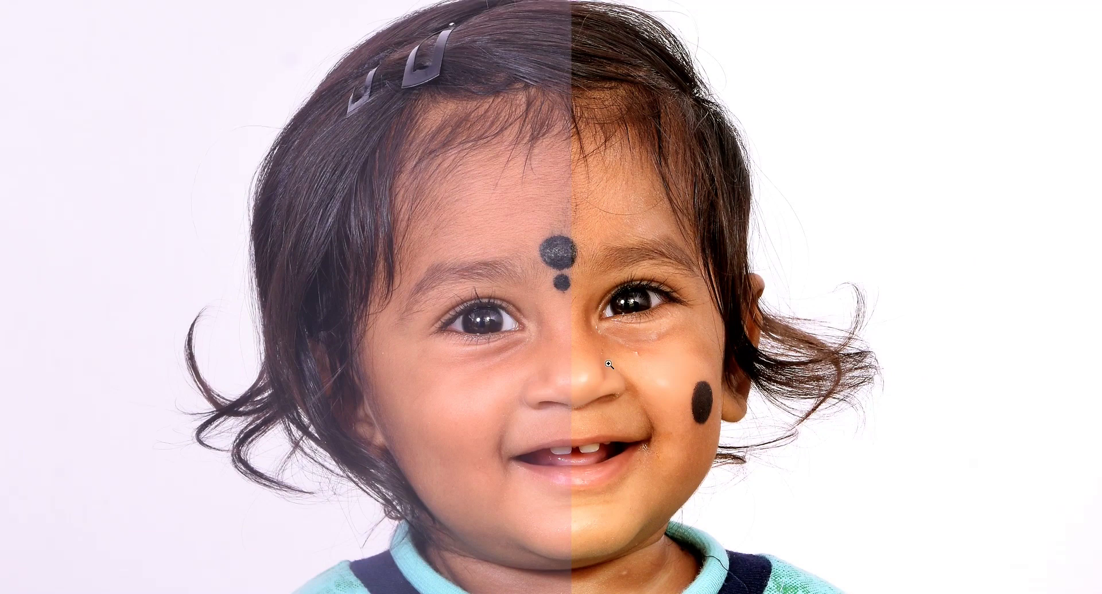
key("ctrl+minus")
key("ctrl+minus")
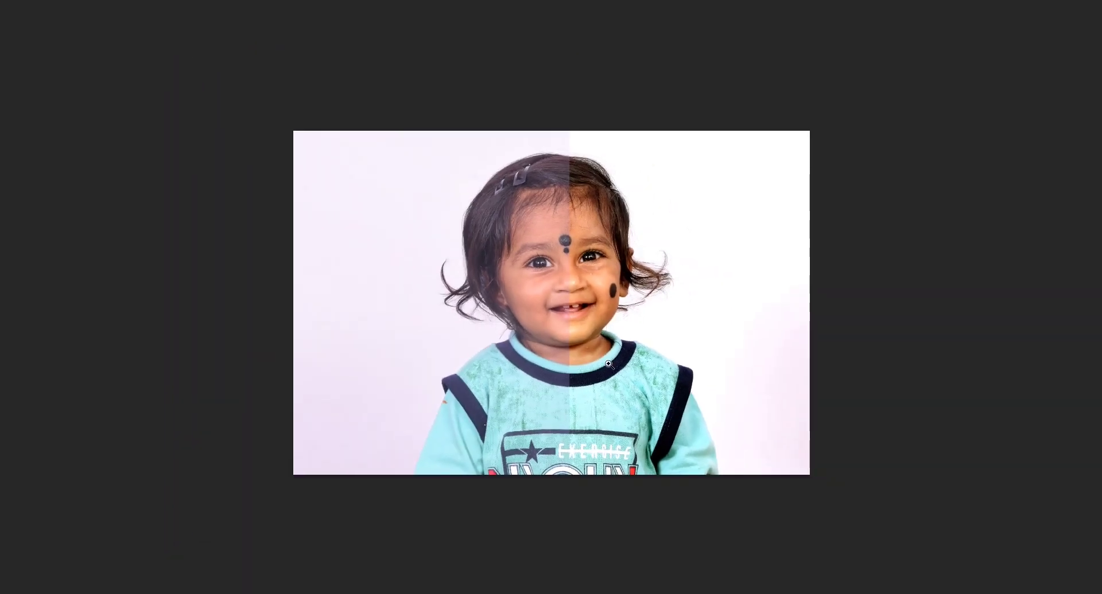